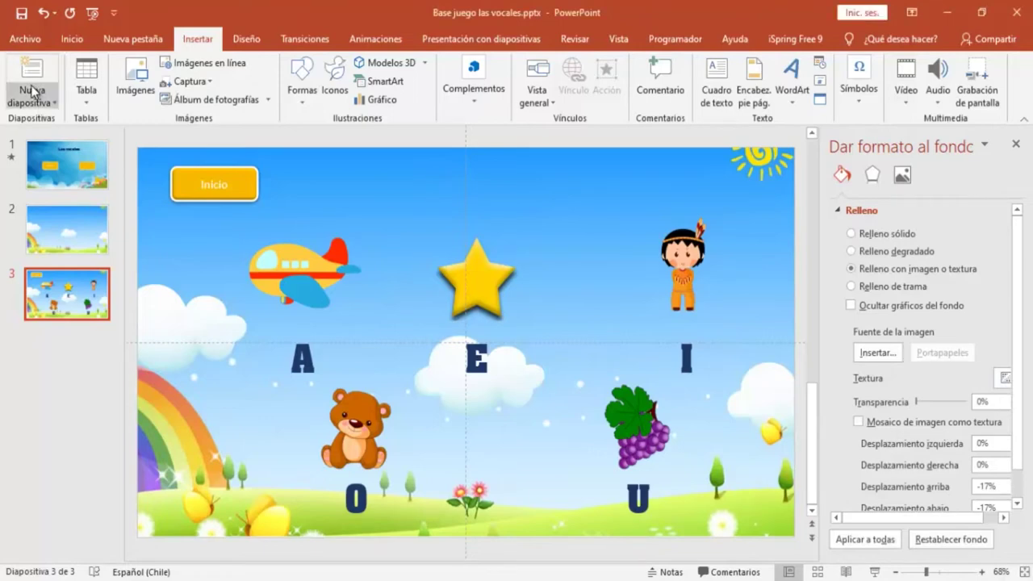
- Open the Nueva diapositiva layout gallery on the Insertar tab
left_click(52, 103)
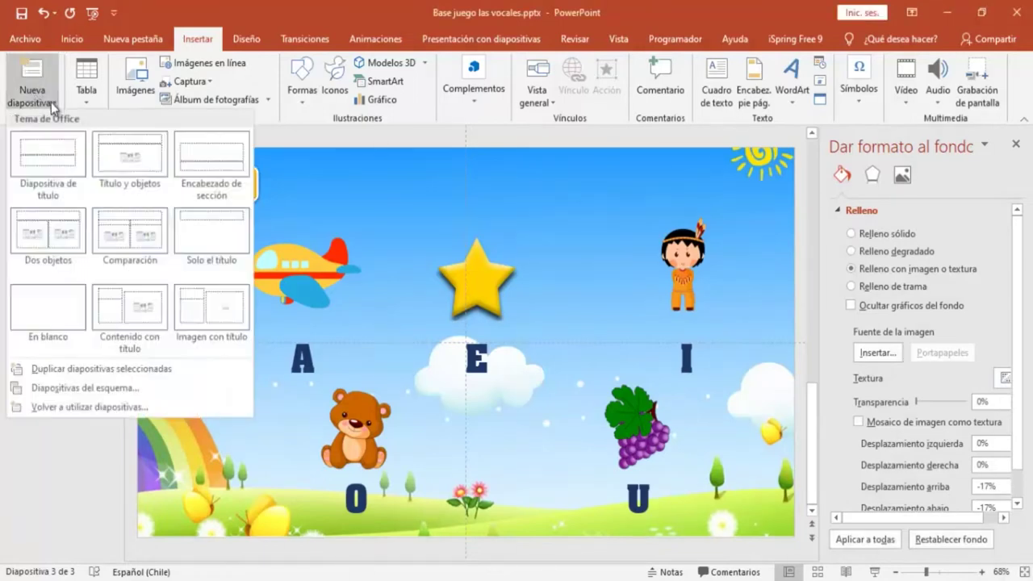
- Insert an En blanco slide and give it fondo2.jpg as a picture-fill background
left_click(49, 305)
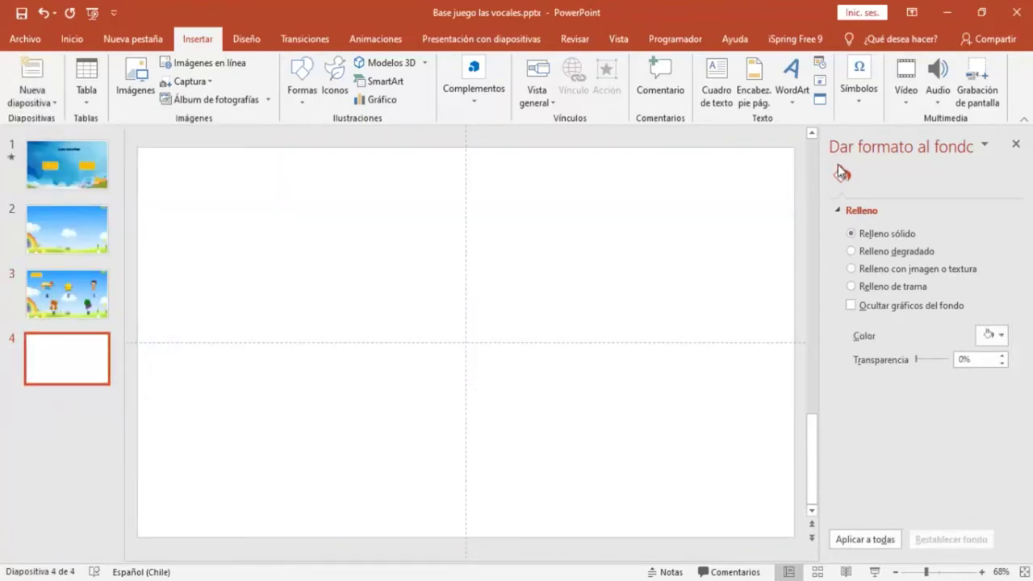
left_click(851, 270)
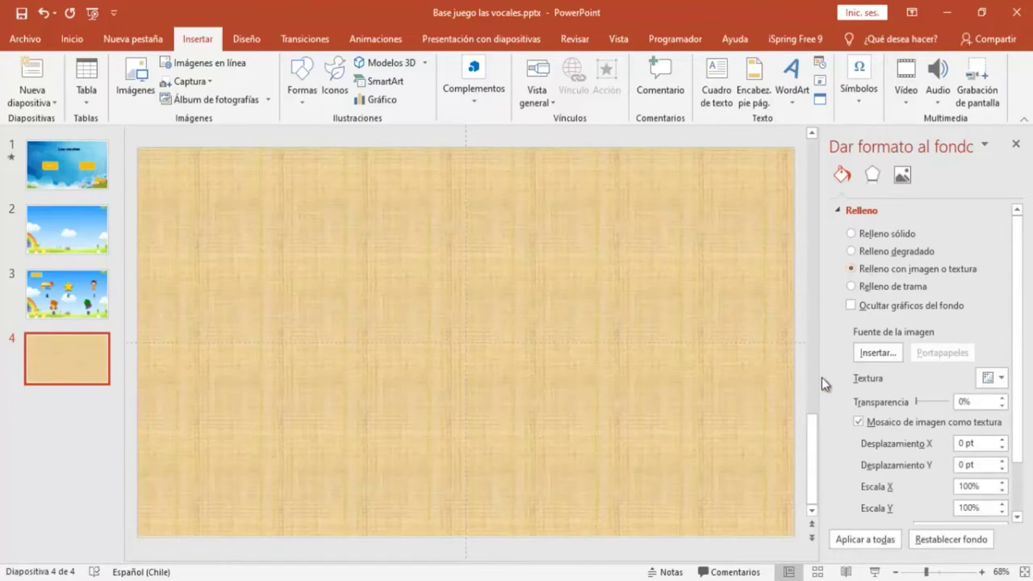
left_click(876, 352)
left_click(384, 273)
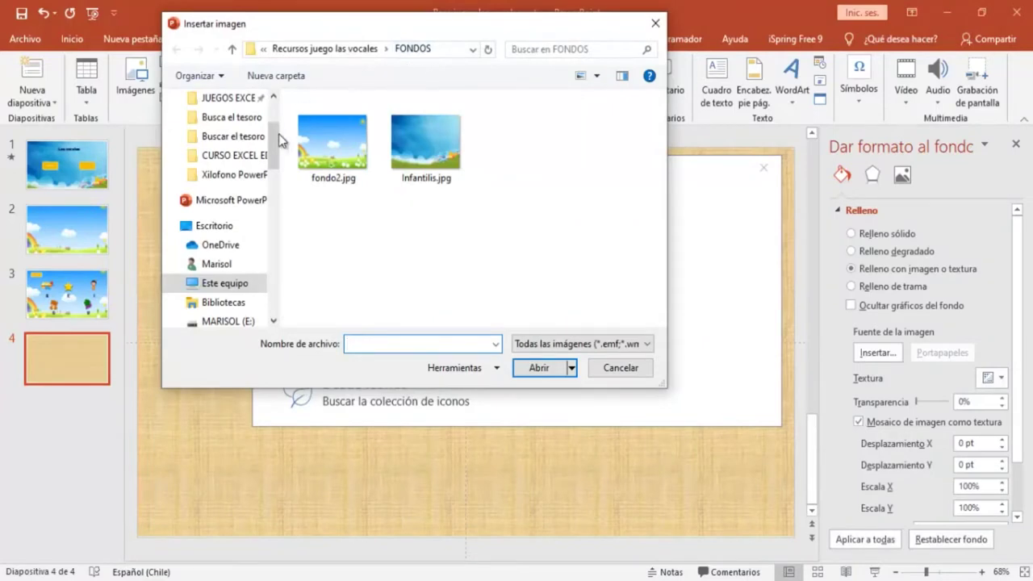
left_click(342, 158)
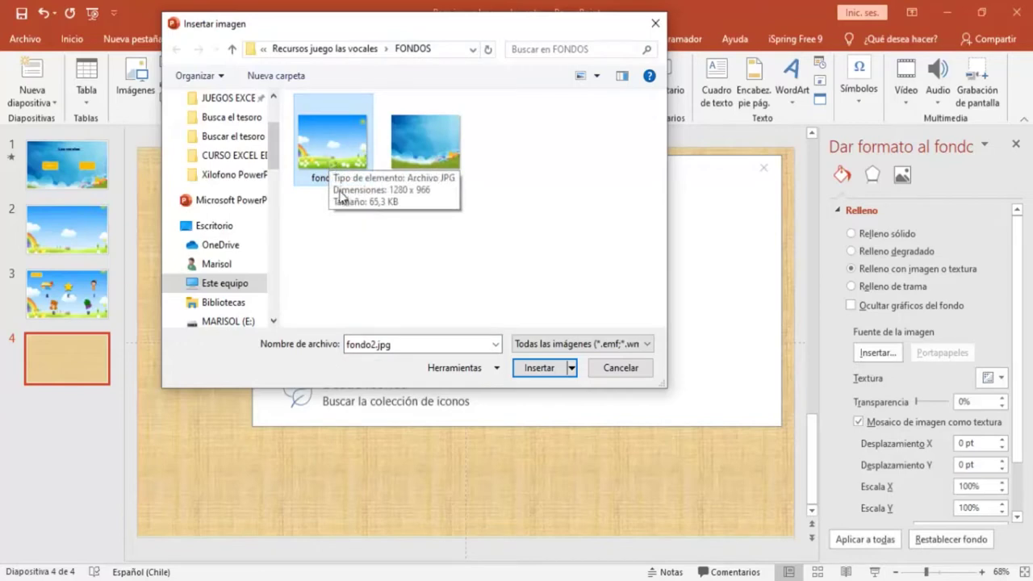
left_click(534, 373)
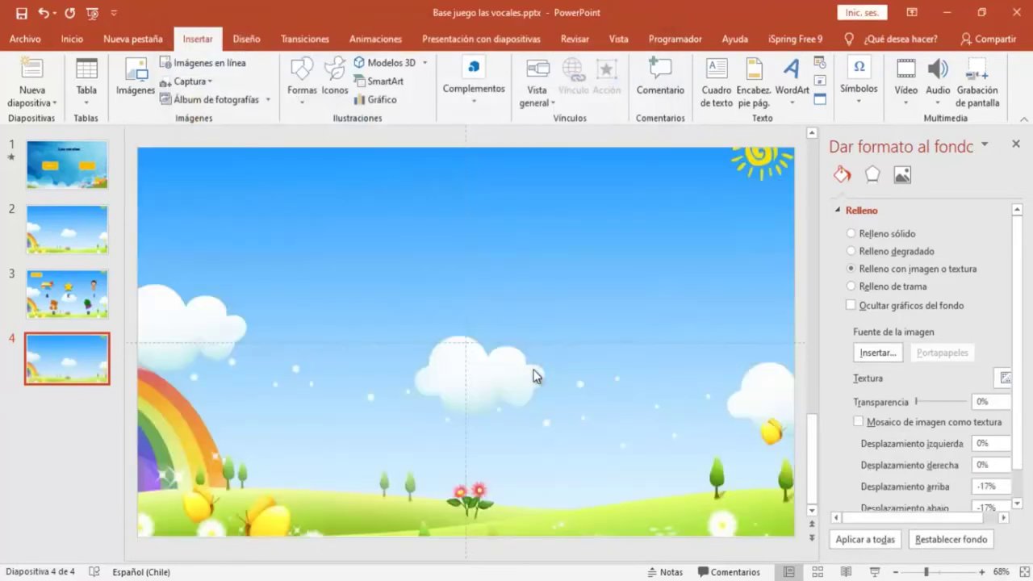
- Duplicate the fondo2.jpg background slide repeatedly to create slides 5 through 11
right_click(71, 360)
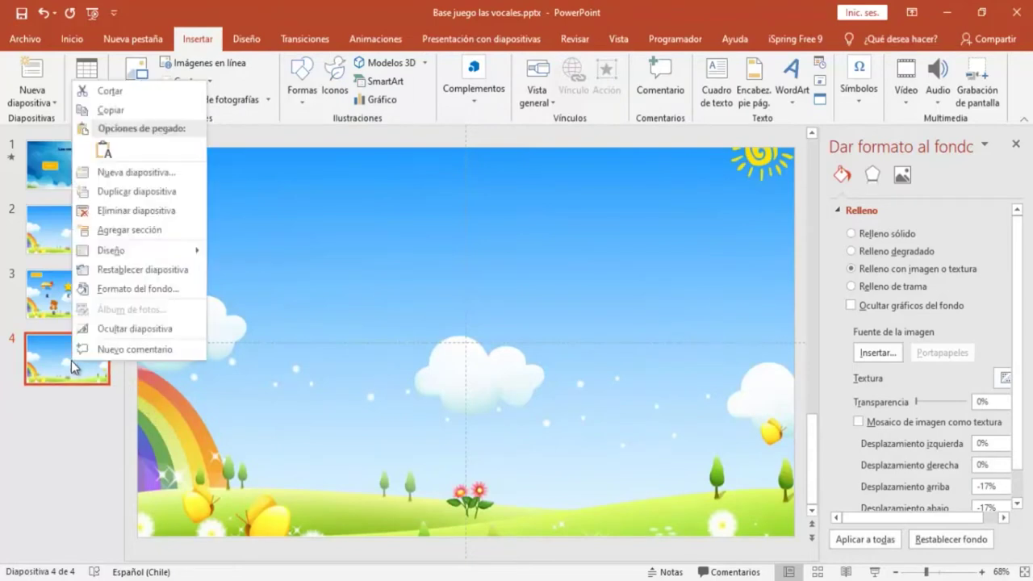
left_click(110, 192)
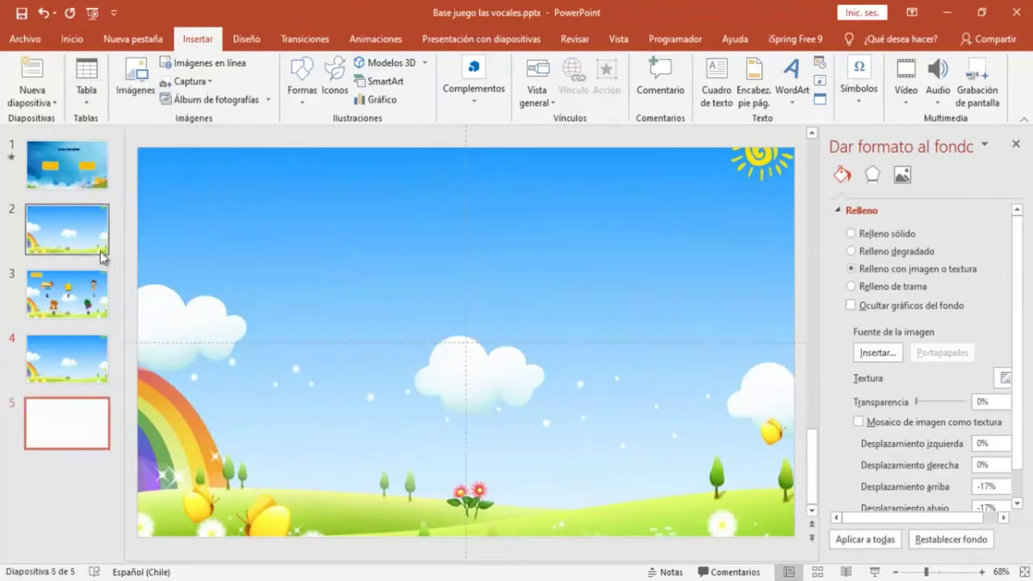
right_click(32, 428)
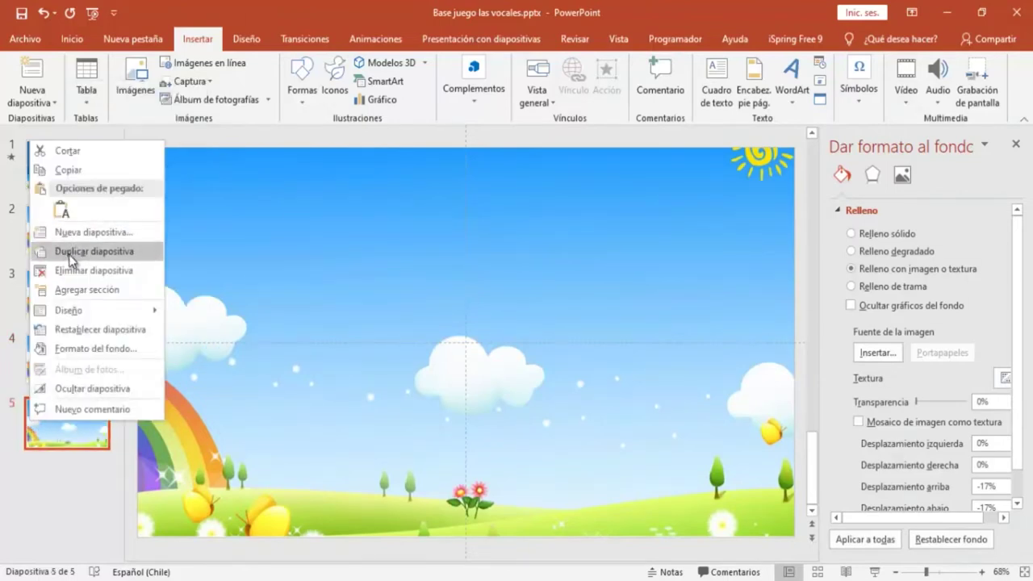
left_click(71, 252)
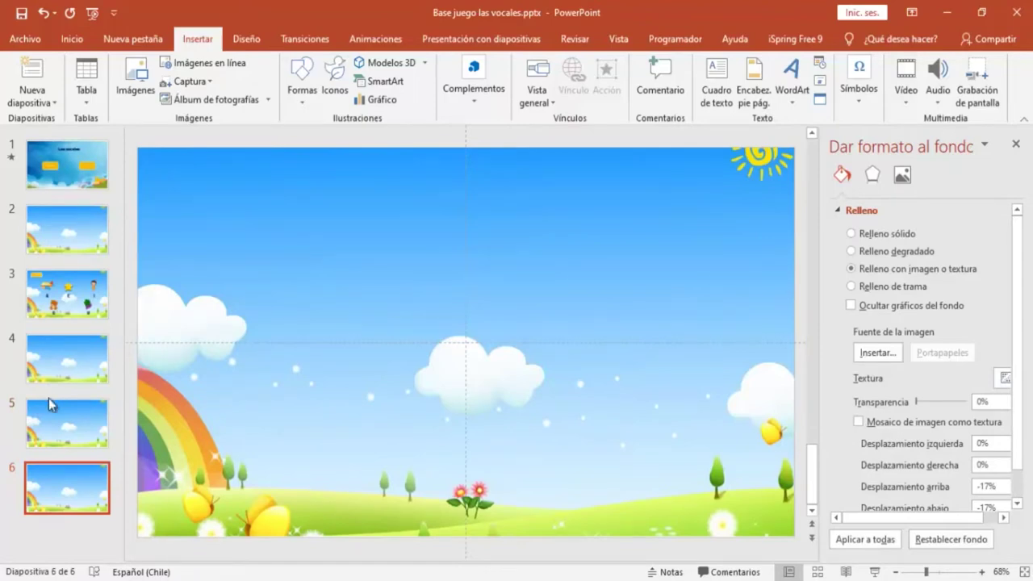
right_click(54, 495)
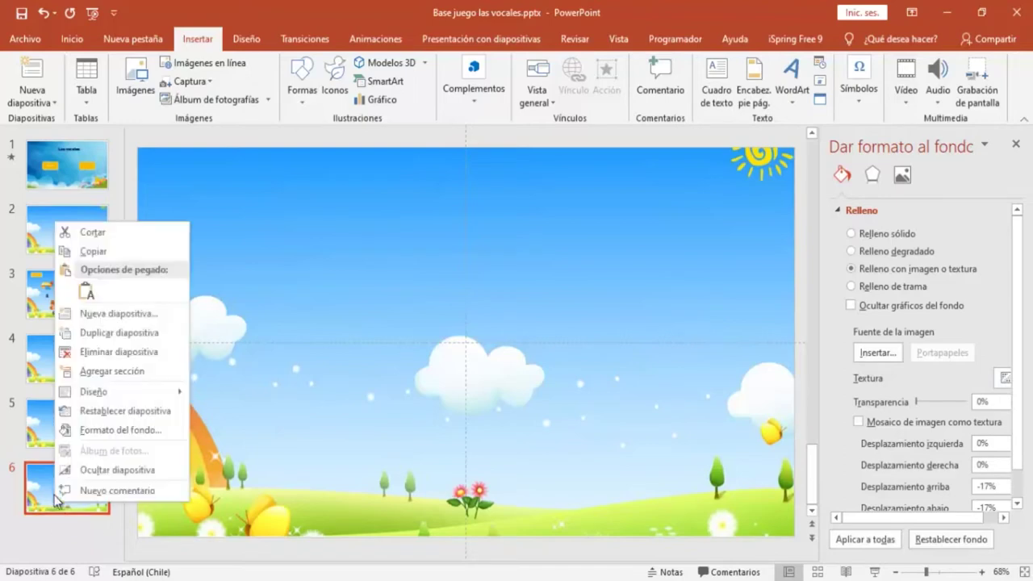
left_click(94, 340)
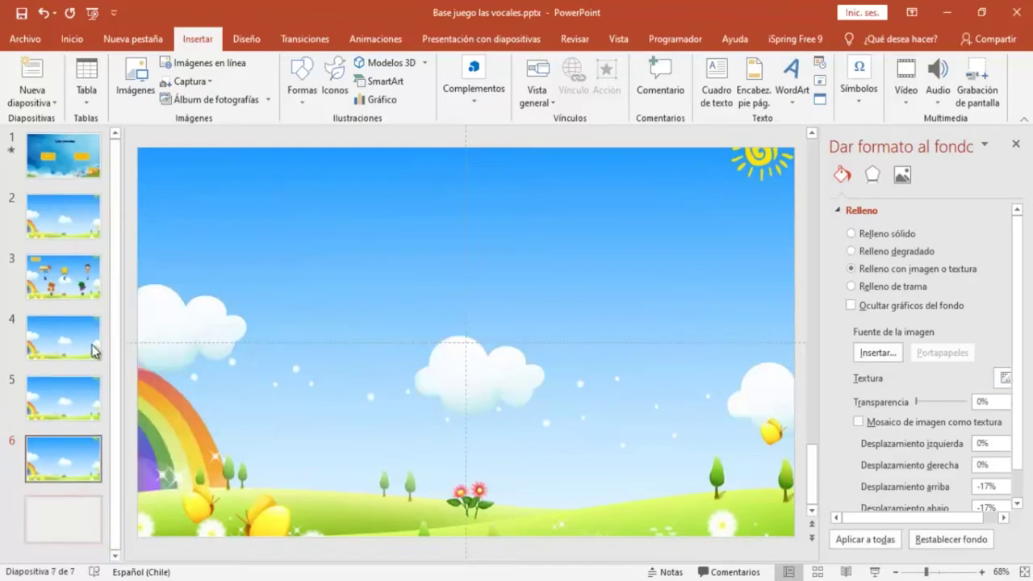
right_click(45, 507)
left_click(77, 332)
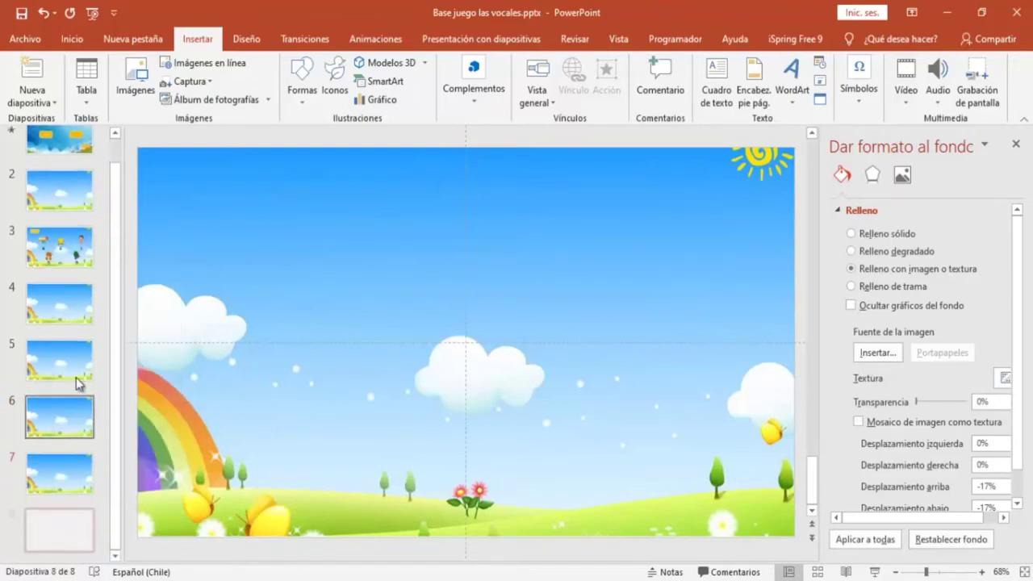
right_click(61, 518)
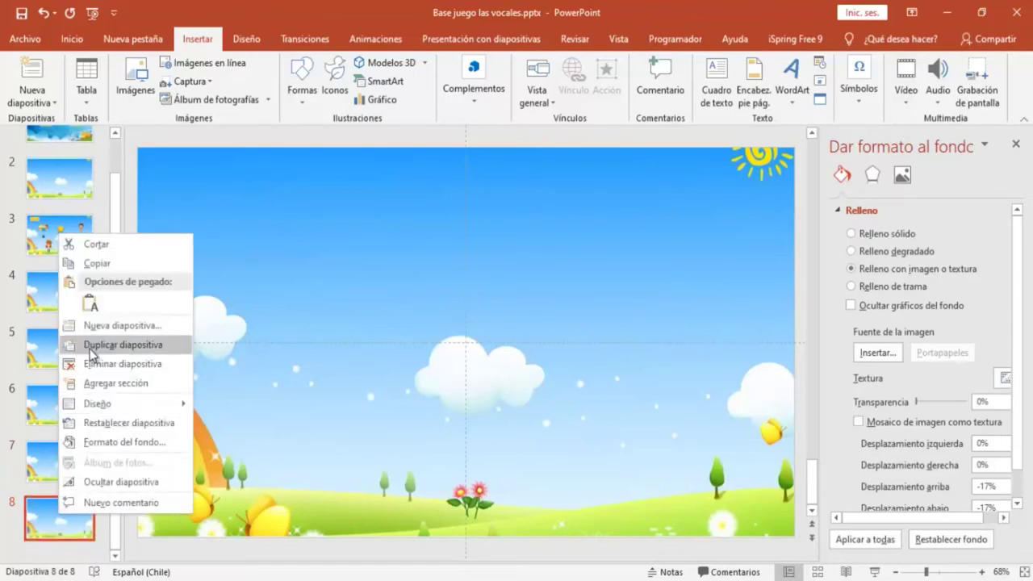
left_click(91, 346)
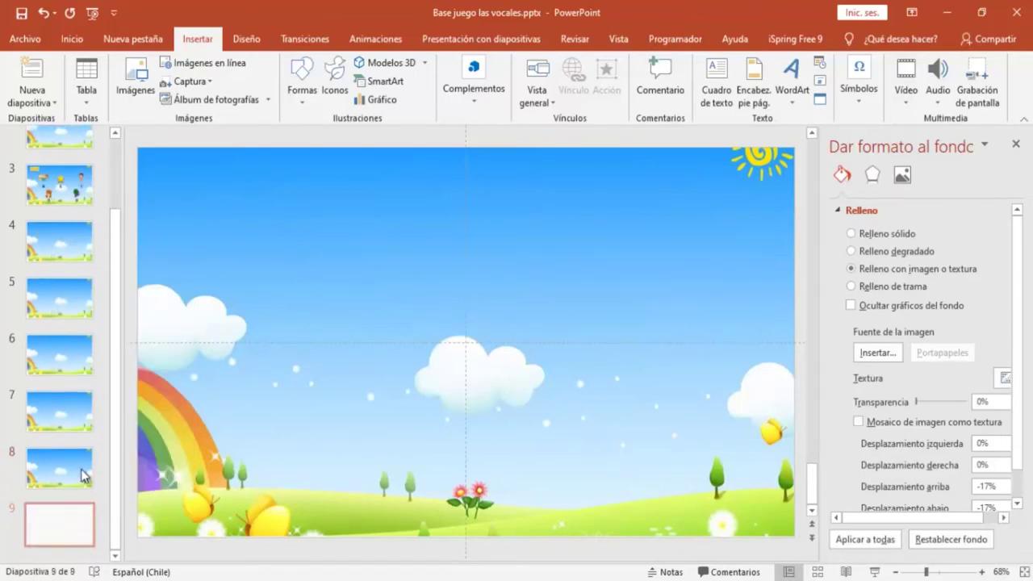
right_click(57, 522)
left_click(97, 363)
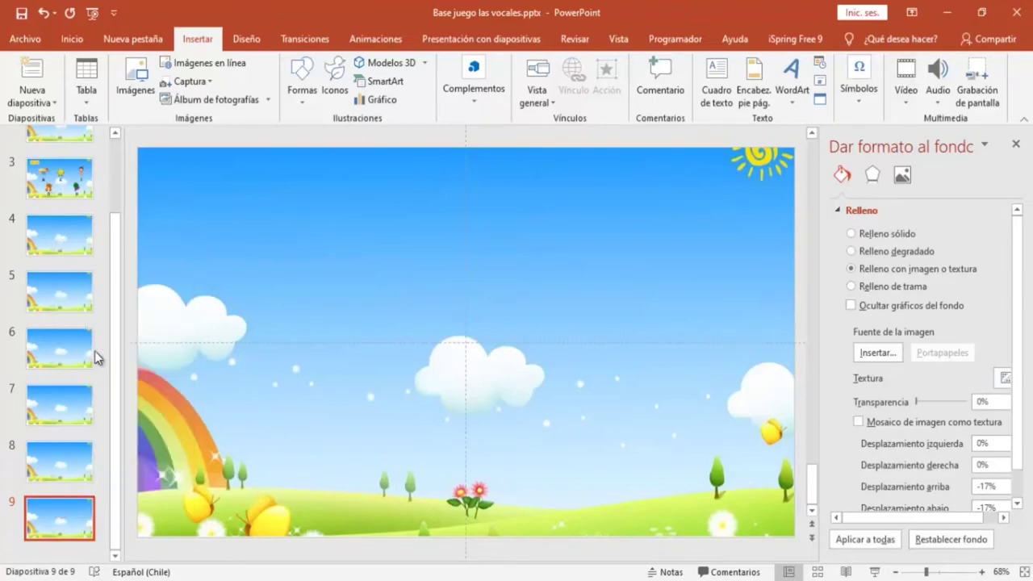
right_click(52, 508)
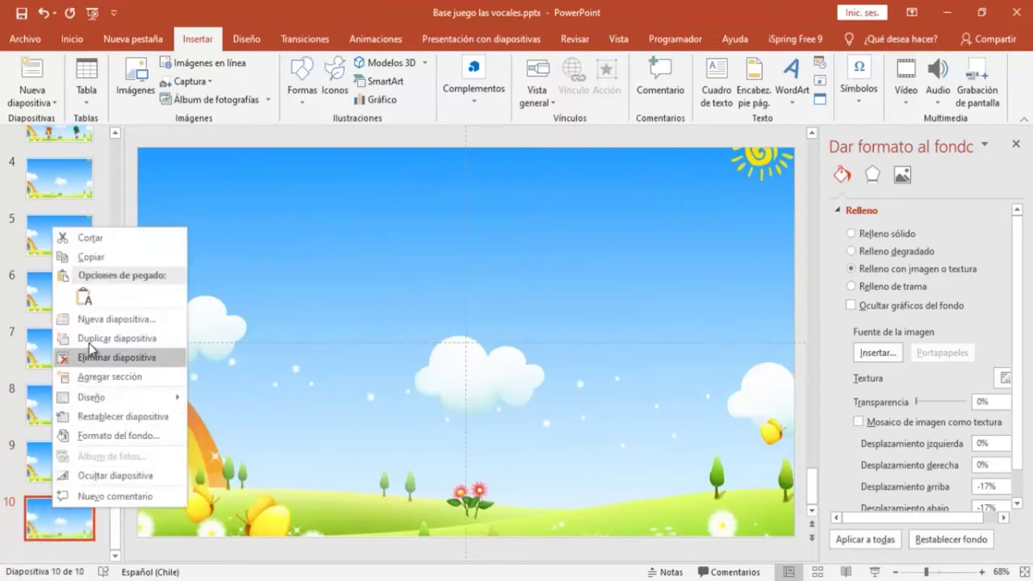
left_click(92, 343)
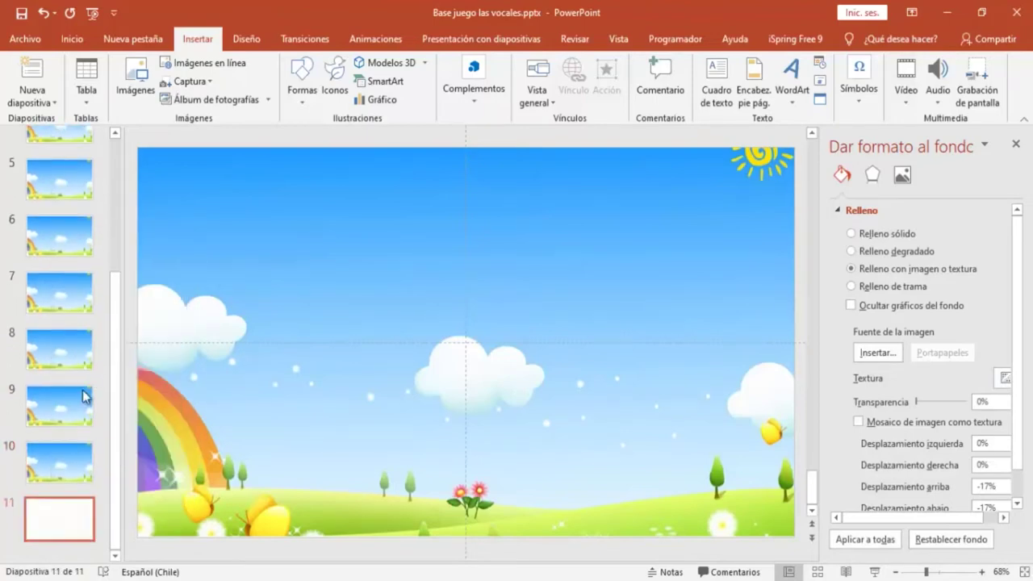
- Keep duplicating the last background slide to create slides 12 through 17
right_click(49, 514)
left_click(85, 340)
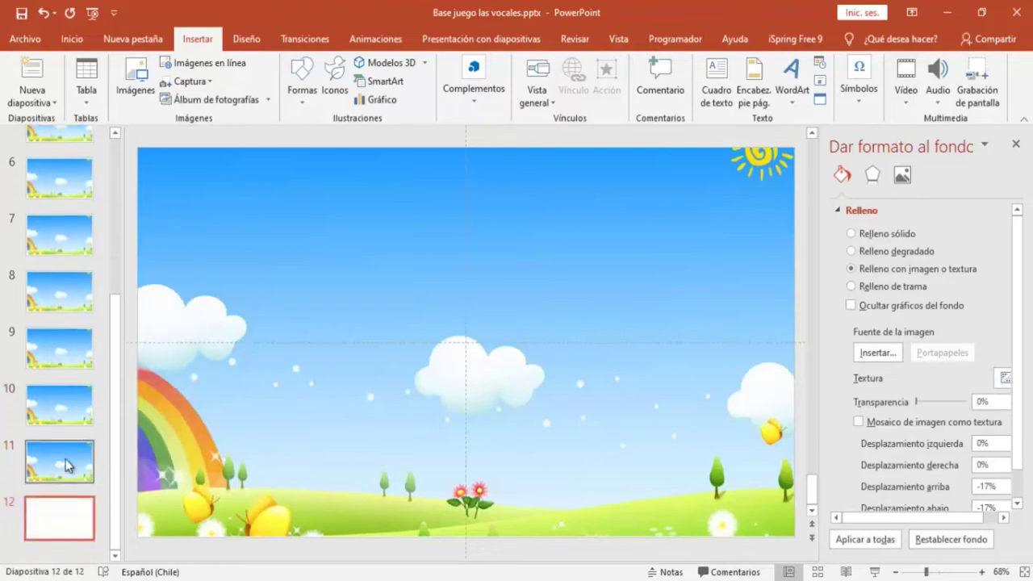
right_click(48, 516)
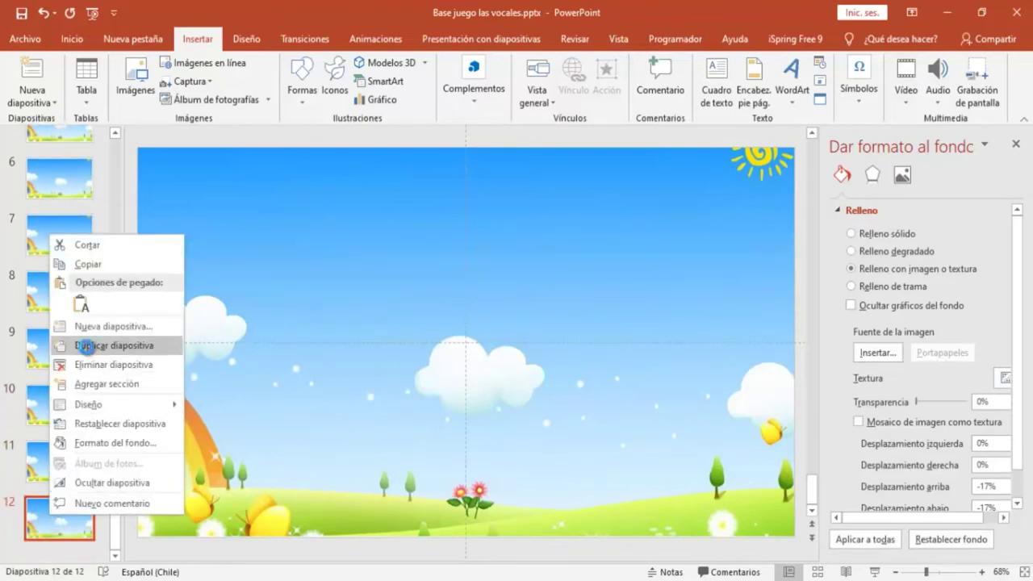
left_click(89, 344)
right_click(51, 521)
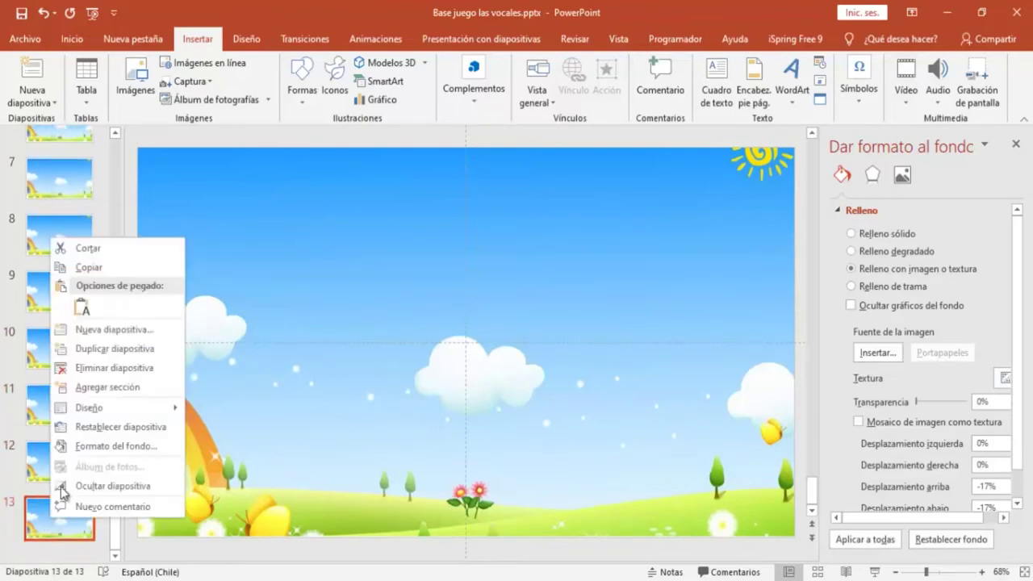
left_click(91, 349)
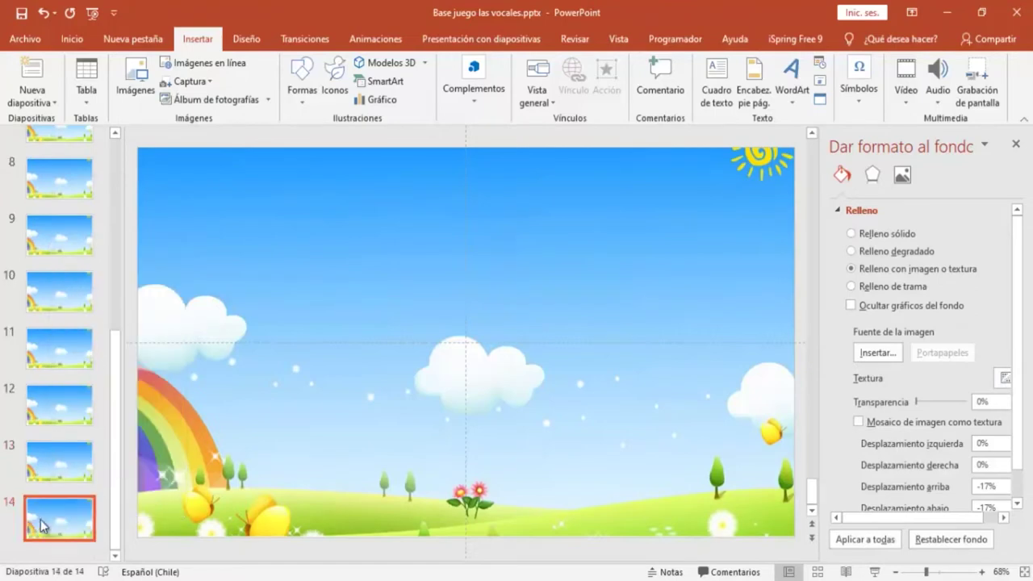
right_click(43, 523)
left_click(95, 350)
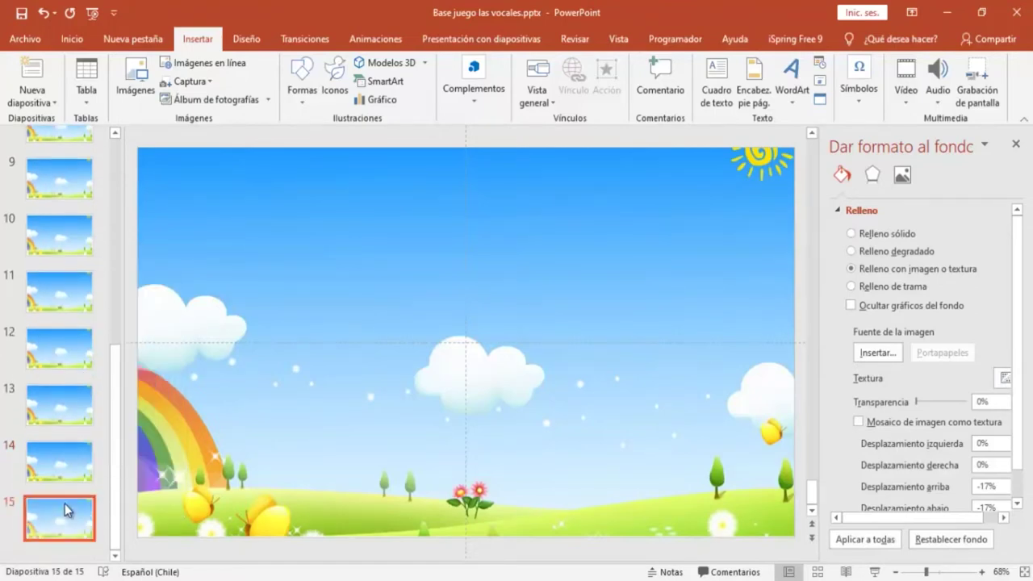
right_click(64, 510)
left_click(97, 336)
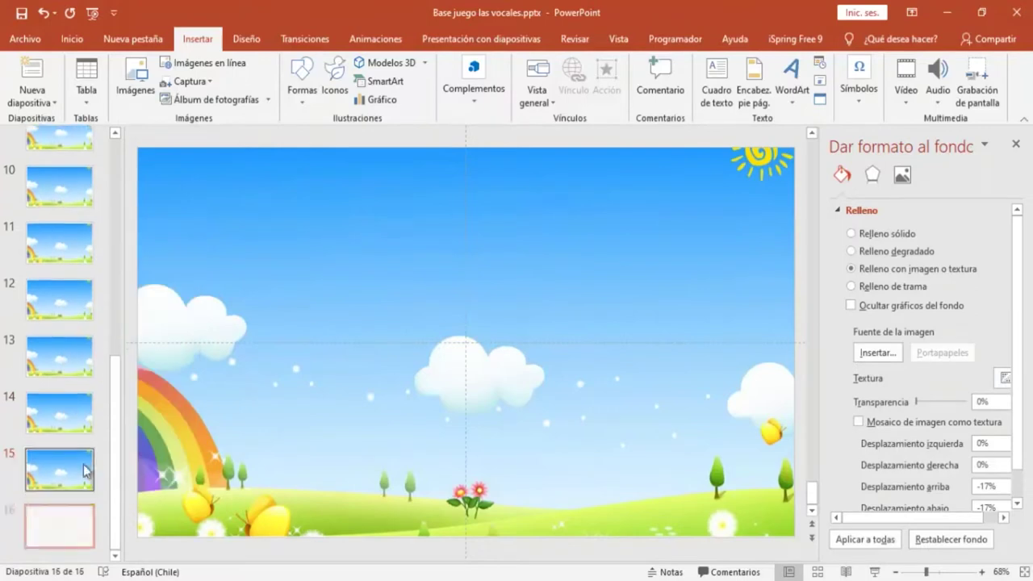
right_click(56, 520)
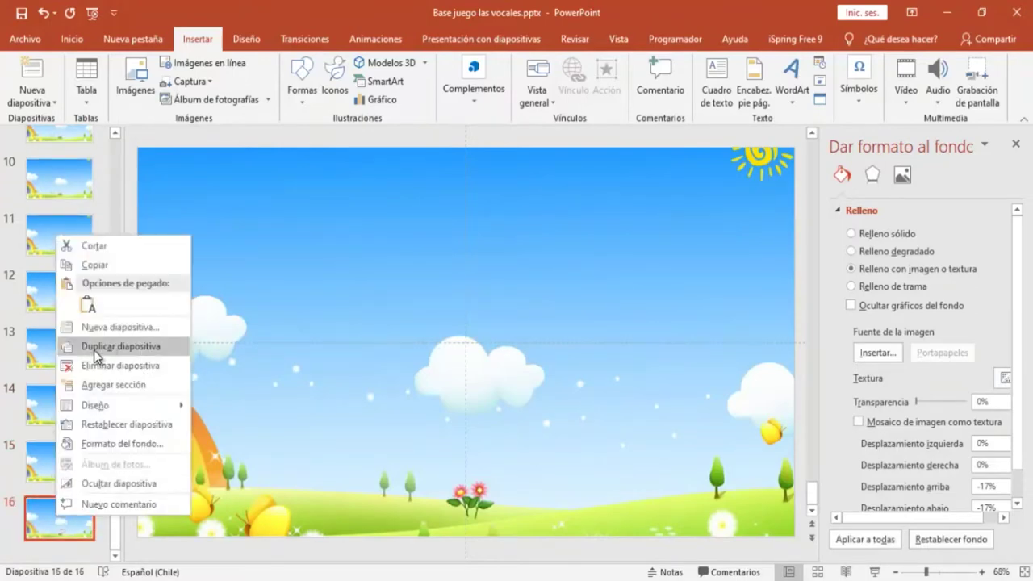
left_click(95, 353)
scroll(71, 483, "up", 2)
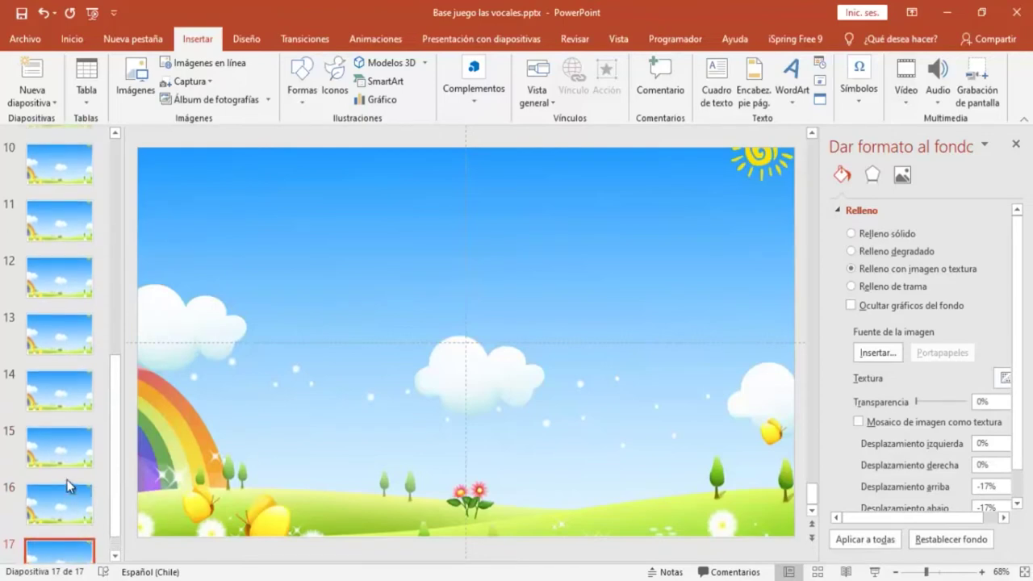
- Select slide 15, the plain sky-and-rainbow copy, in the thumbnail pane
scroll(73, 483, "up", 2)
scroll(73, 483, "up", 2)
scroll(73, 483, "up", 2)
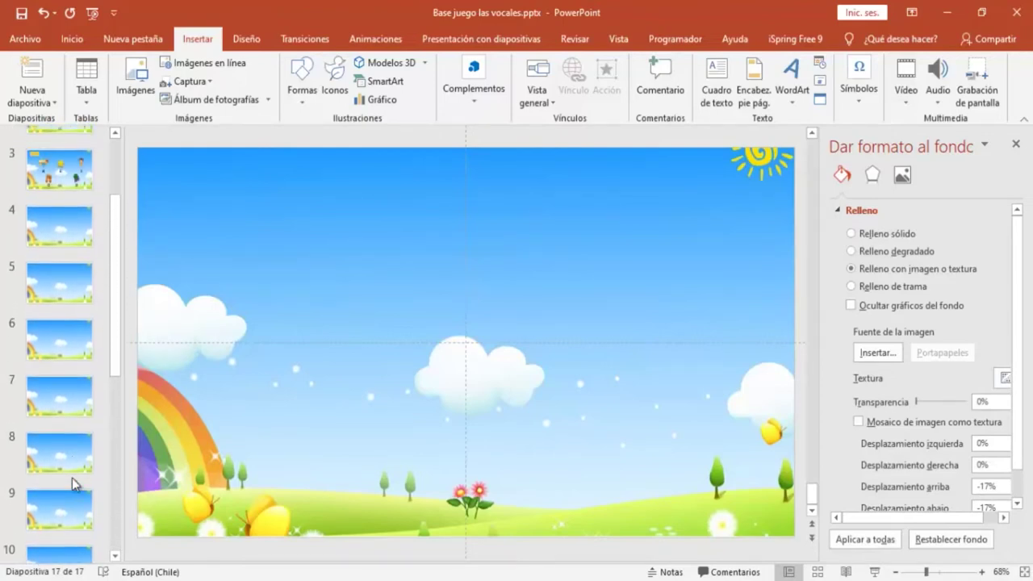
scroll(73, 482, "up", 2)
scroll(72, 482, "up", 1)
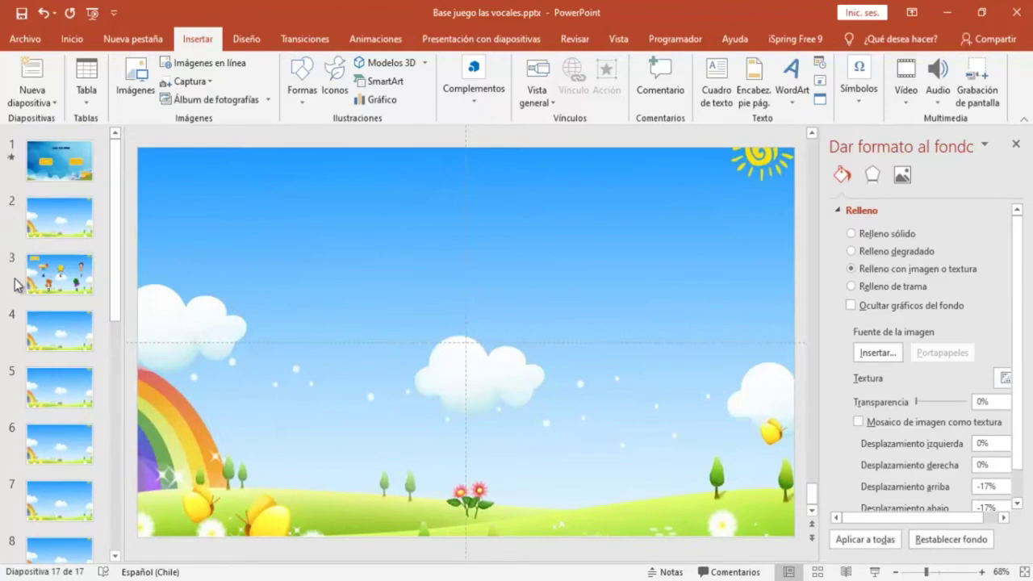
scroll(10, 339, "down", 2)
scroll(12, 350, "down", 1)
scroll(9, 364, "down", 1)
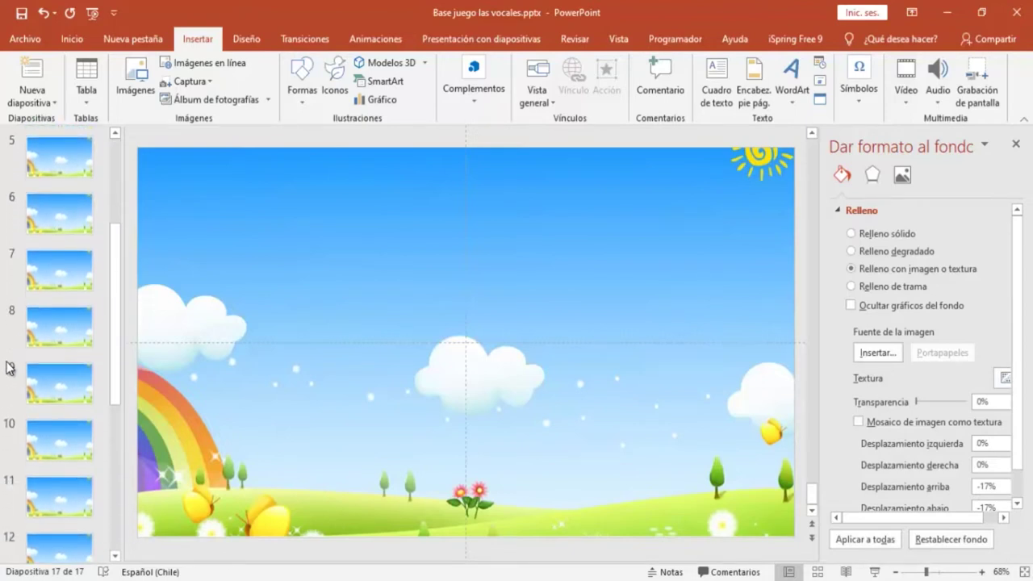
scroll(9, 375, "down", 1)
scroll(10, 383, "down", 2)
scroll(7, 403, "down", 2)
scroll(3, 426, "down", 1)
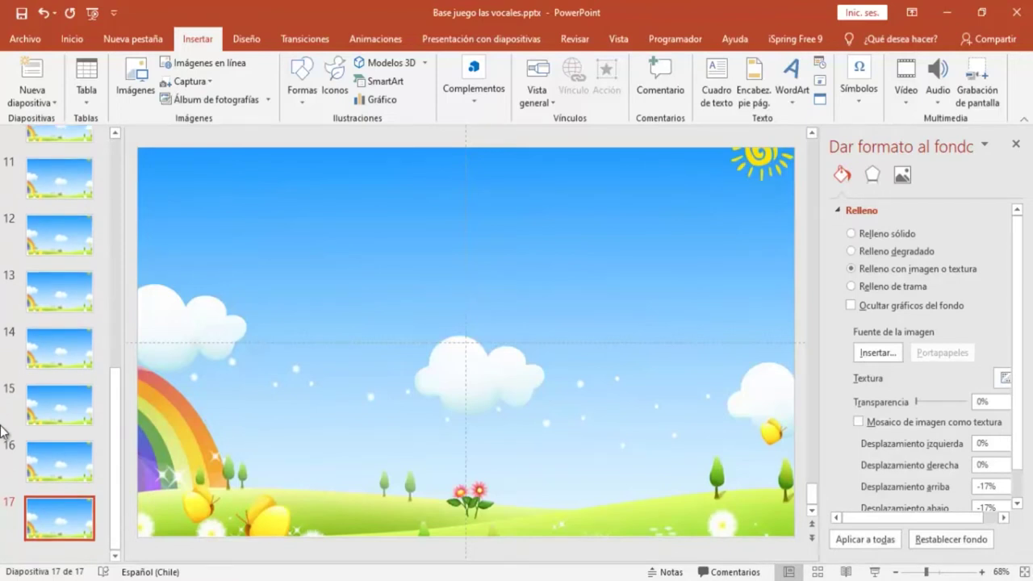
left_click(58, 413)
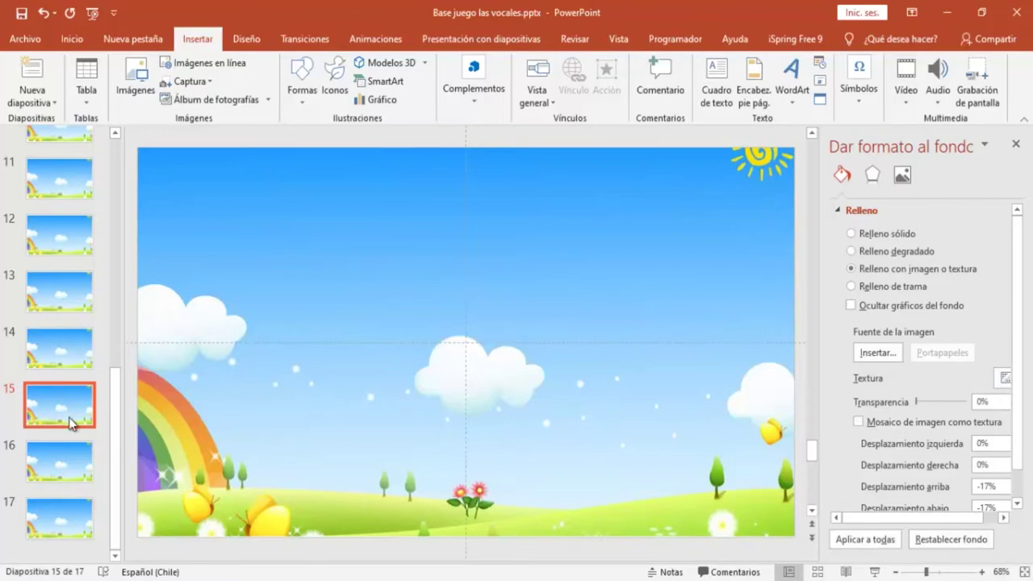
left_click(722, 76)
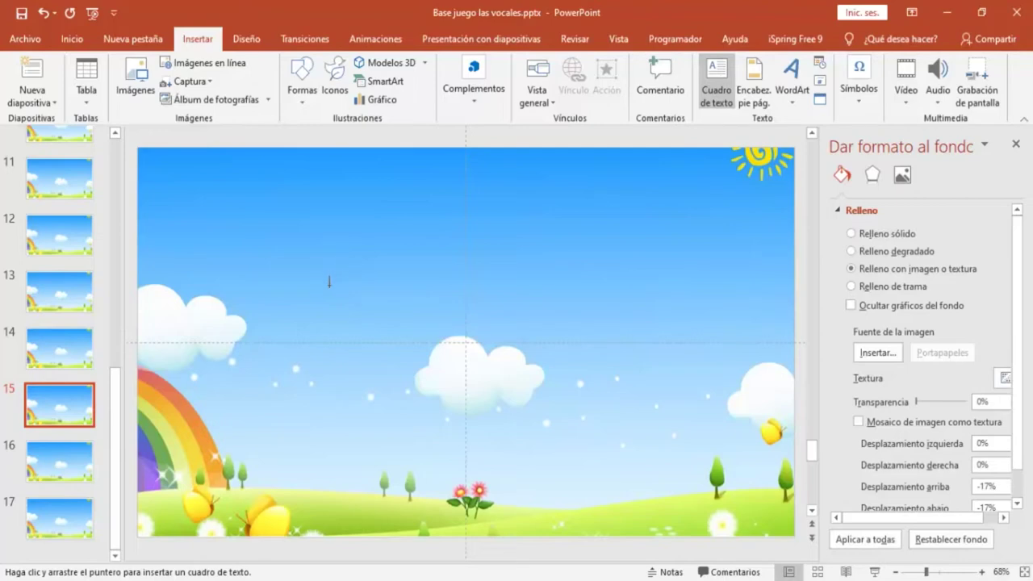
- Draw a text box above the central cloud and type '¡Has perdido!'
left_click_drag(330, 283, 562, 336)
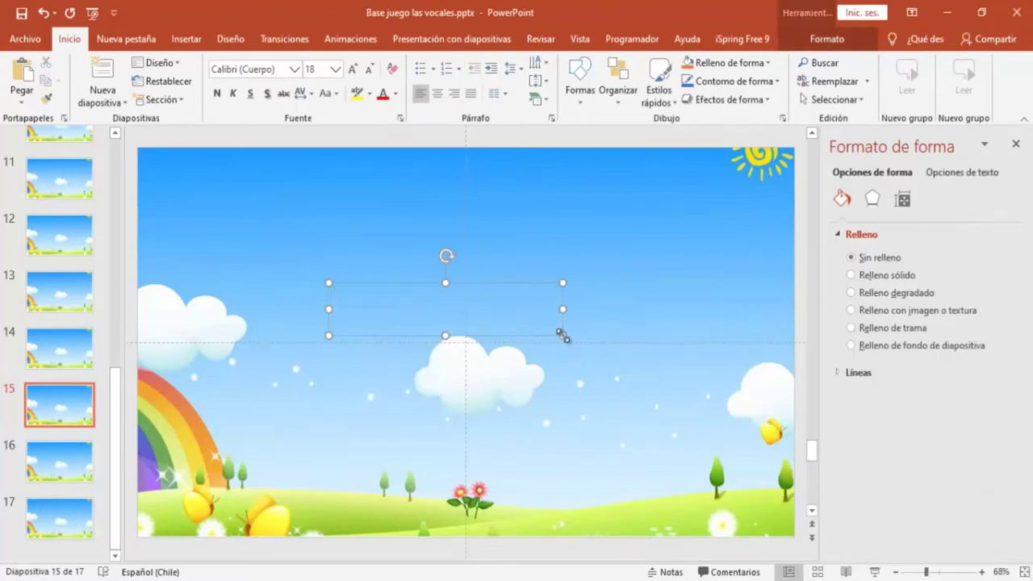
type("ido!")
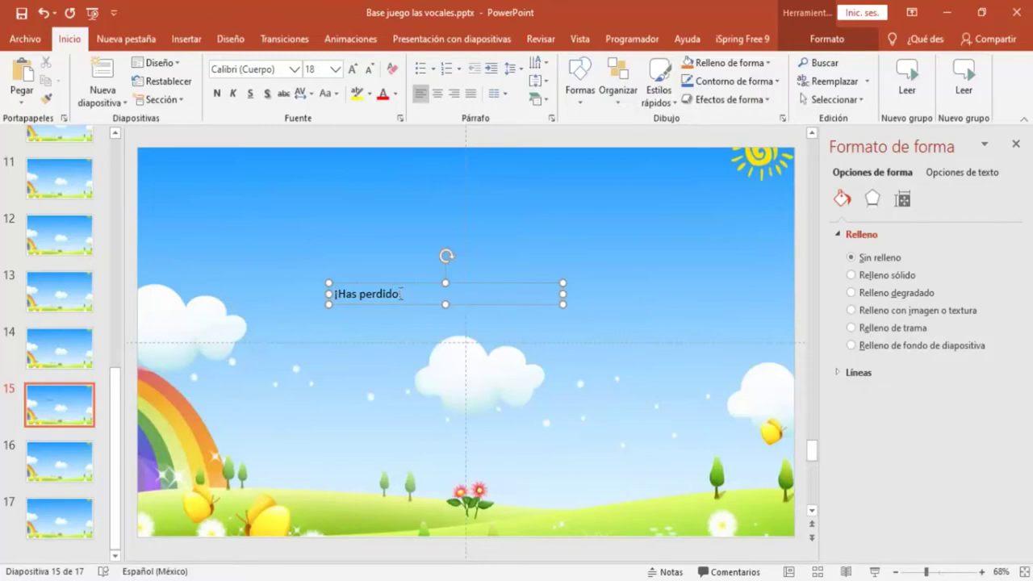
- Make '¡Has perdido!' centred, bold, Aachen BT, enlarged to 54 pt
left_click(436, 99)
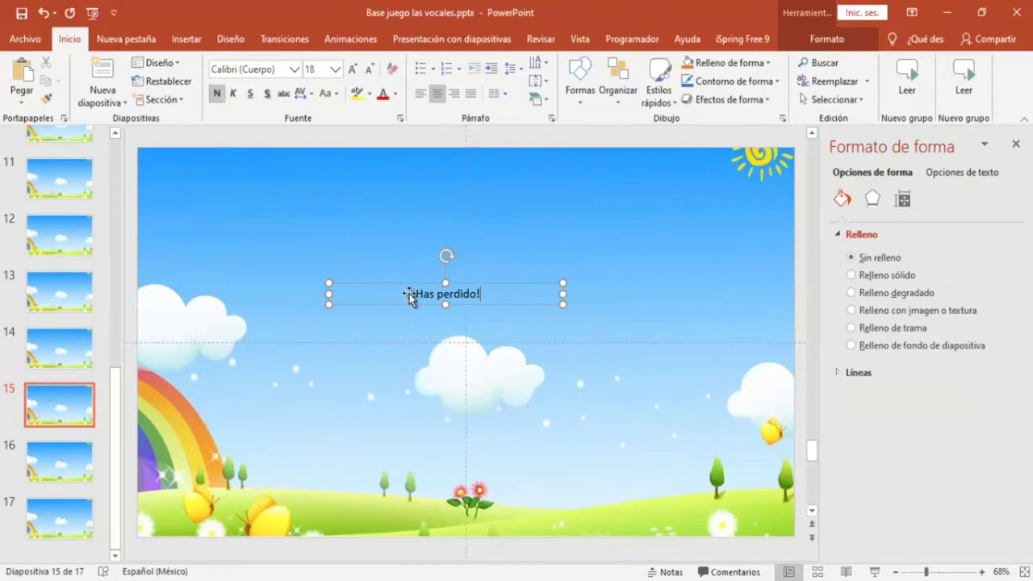
left_click_drag(479, 293, 411, 294)
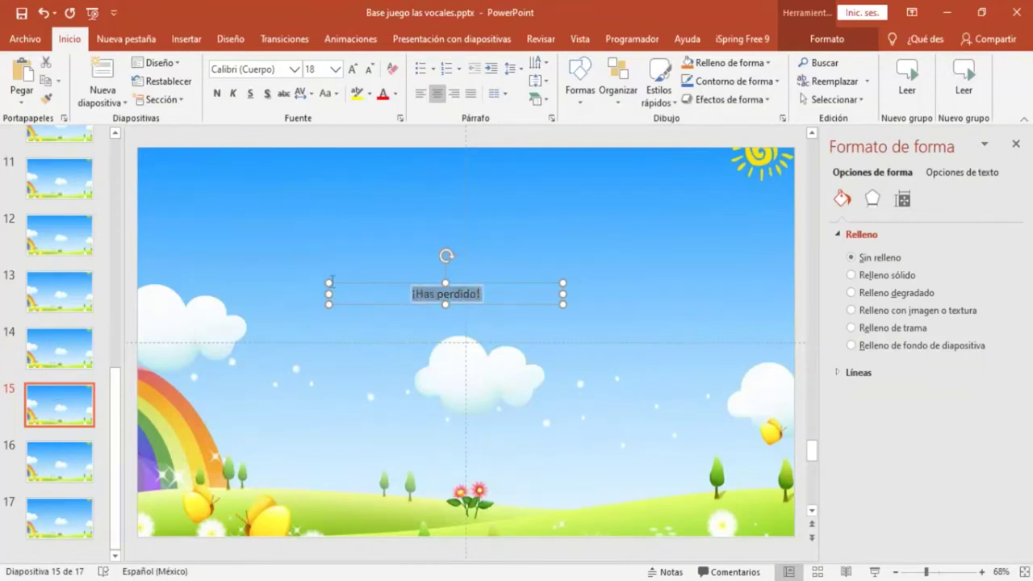
left_click(217, 93)
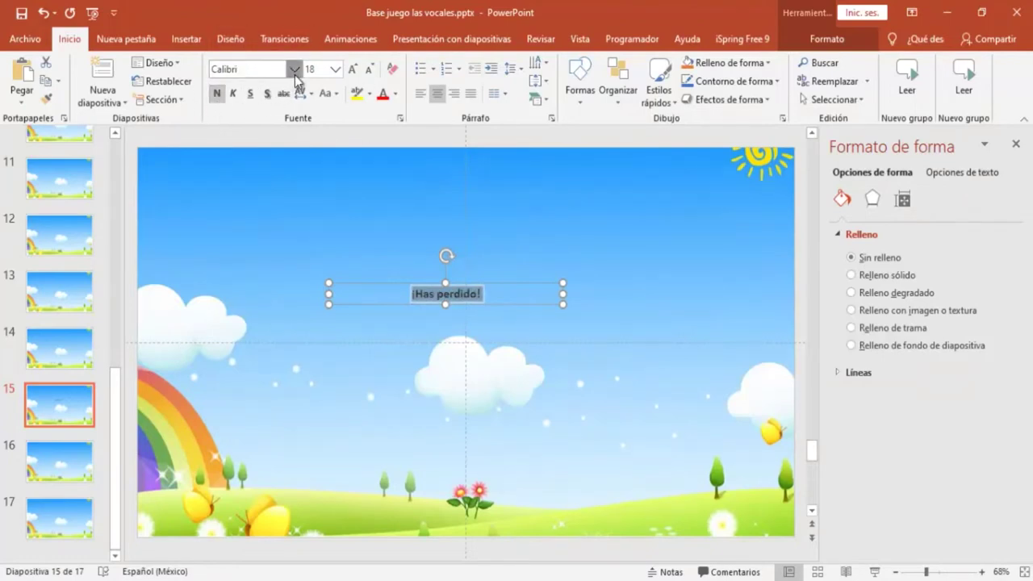
left_click(294, 73)
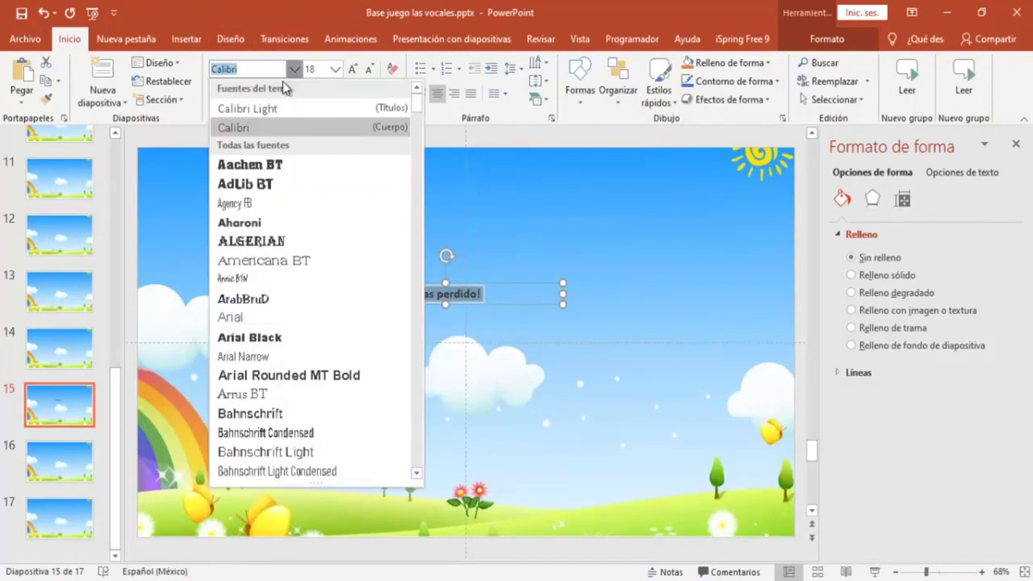
left_click(227, 168)
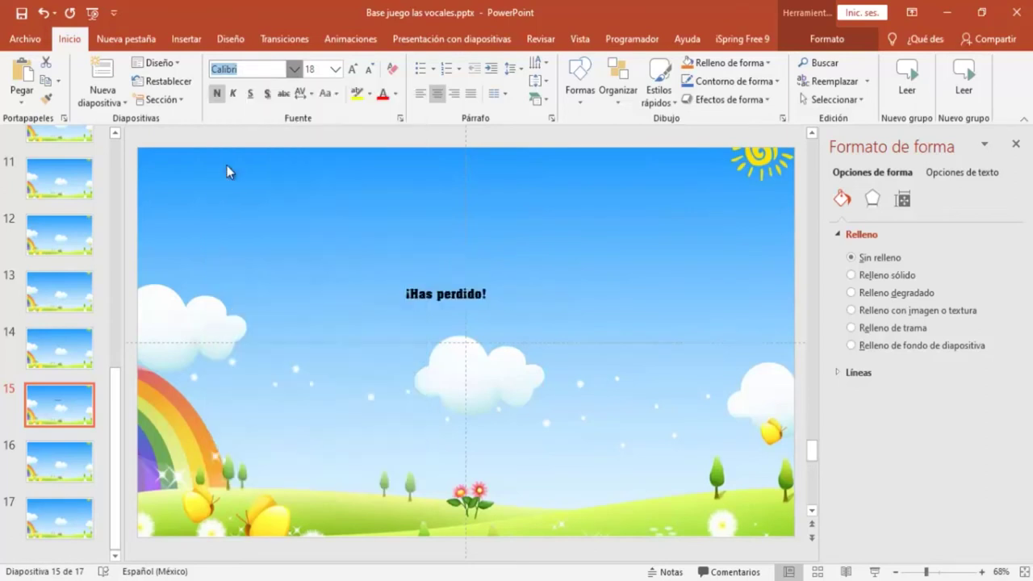
left_click(353, 71)
left_click(352, 71)
left_click(353, 71)
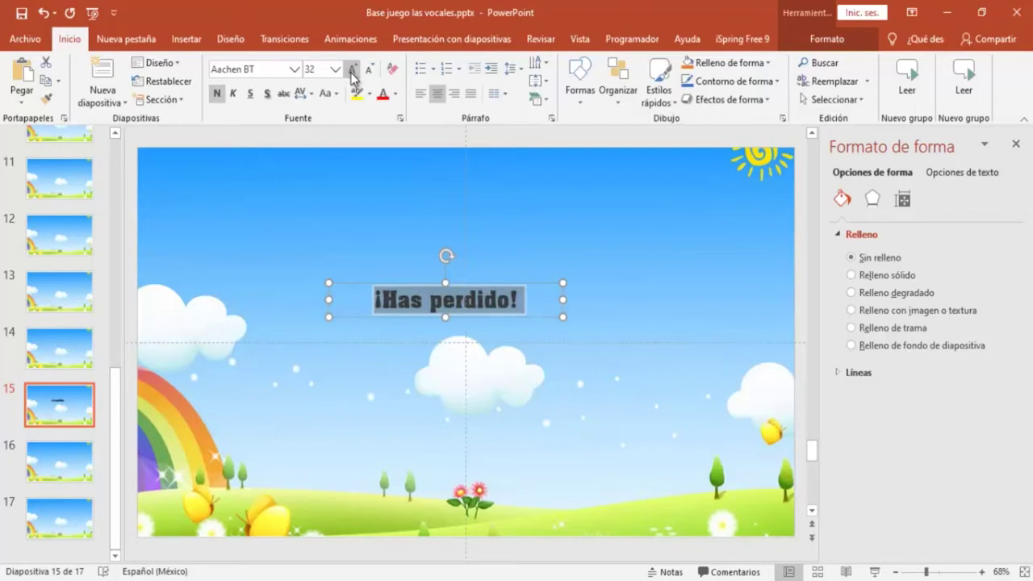
left_click(353, 71)
left_click(353, 71)
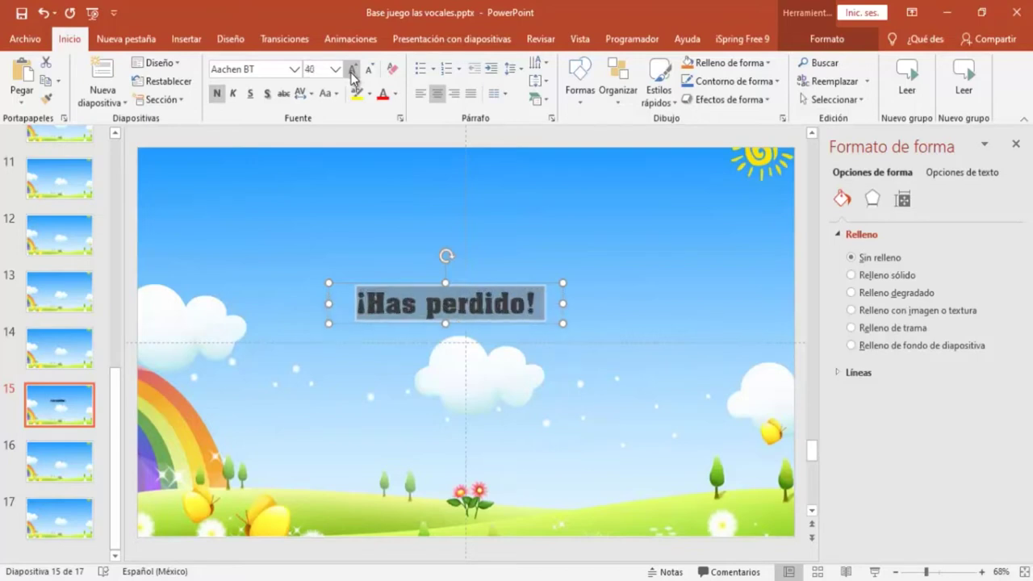
left_click(353, 71)
left_click(353, 71)
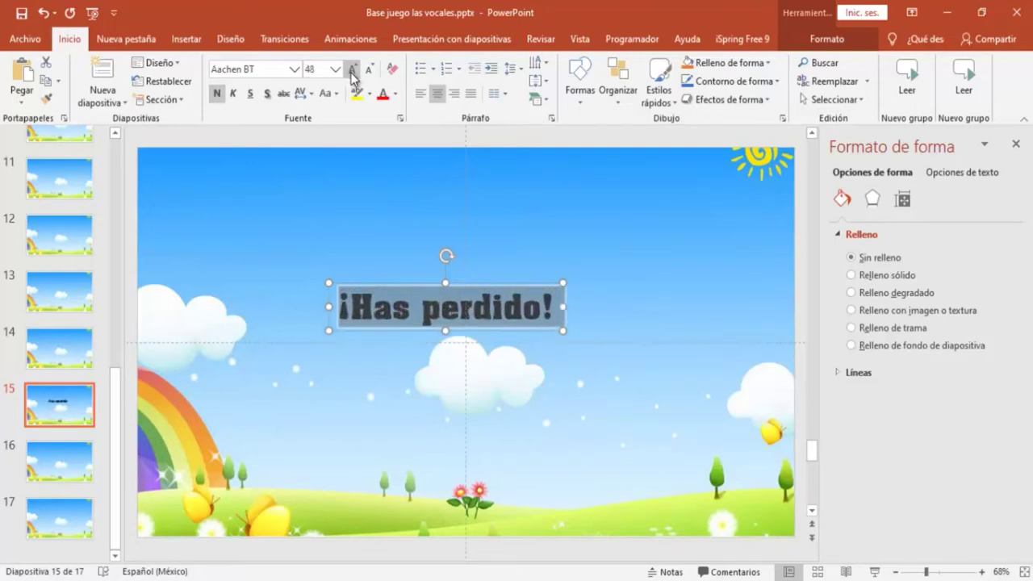
left_click(352, 71)
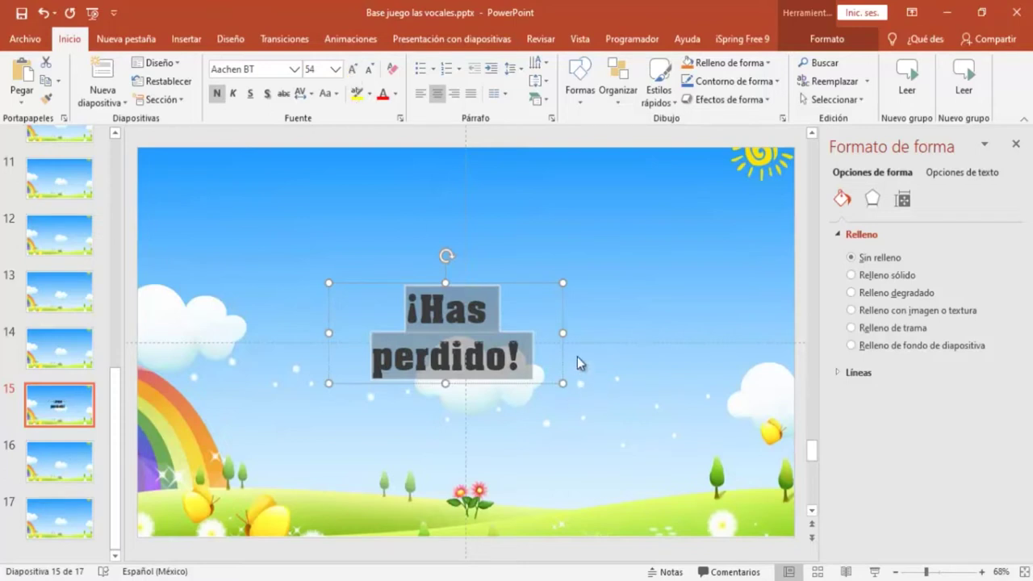
- Widen the heading box to one line, move it up, and colour the text dark blue
left_click_drag(566, 332, 600, 327)
left_click_drag(600, 331, 595, 294)
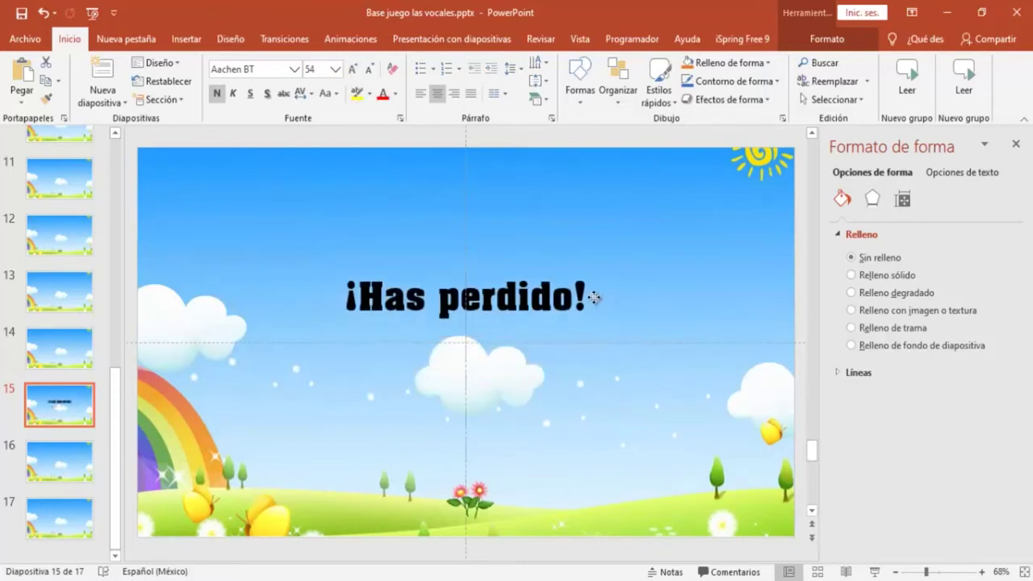
left_click(820, 42)
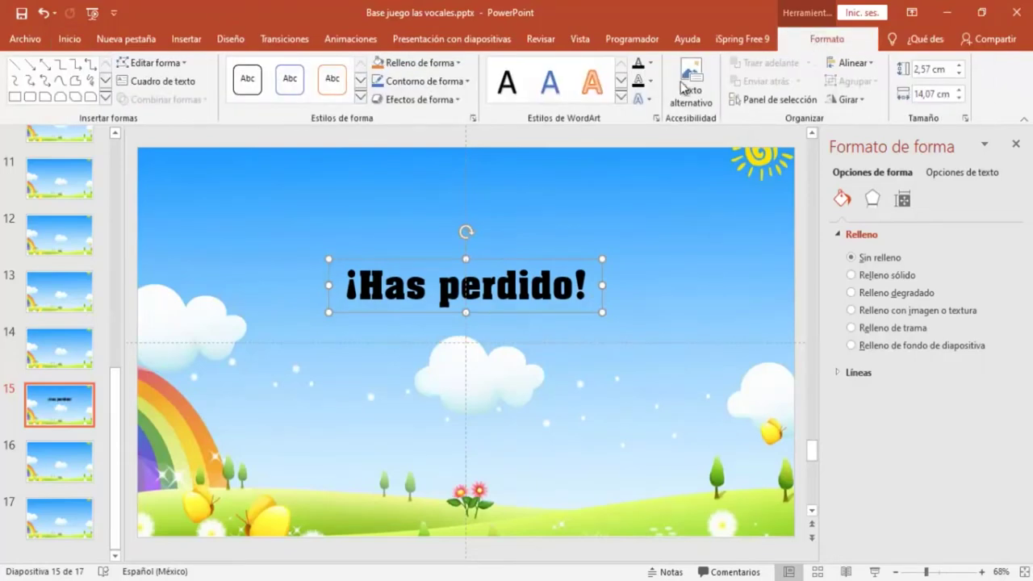
left_click(649, 63)
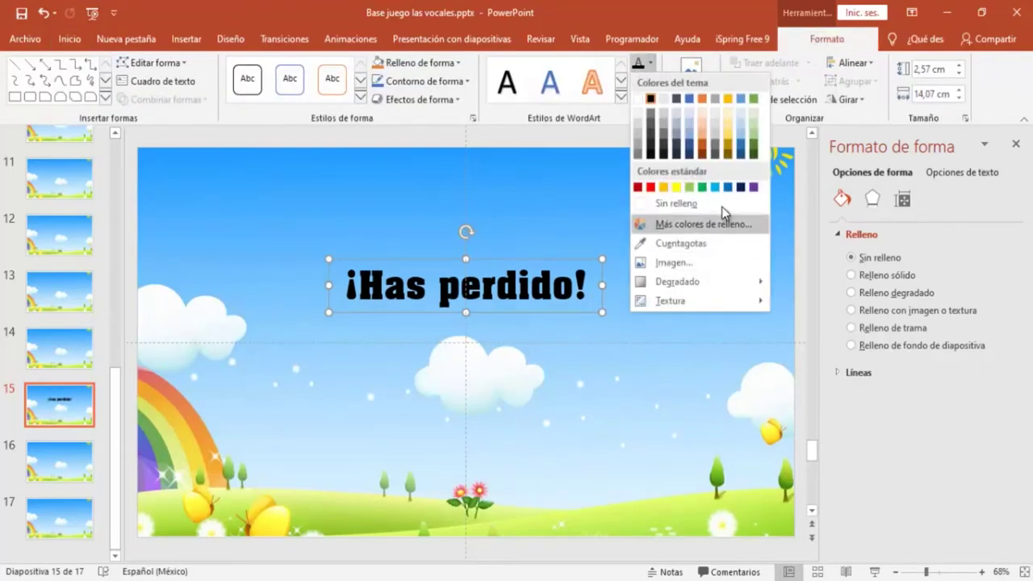
left_click(740, 188)
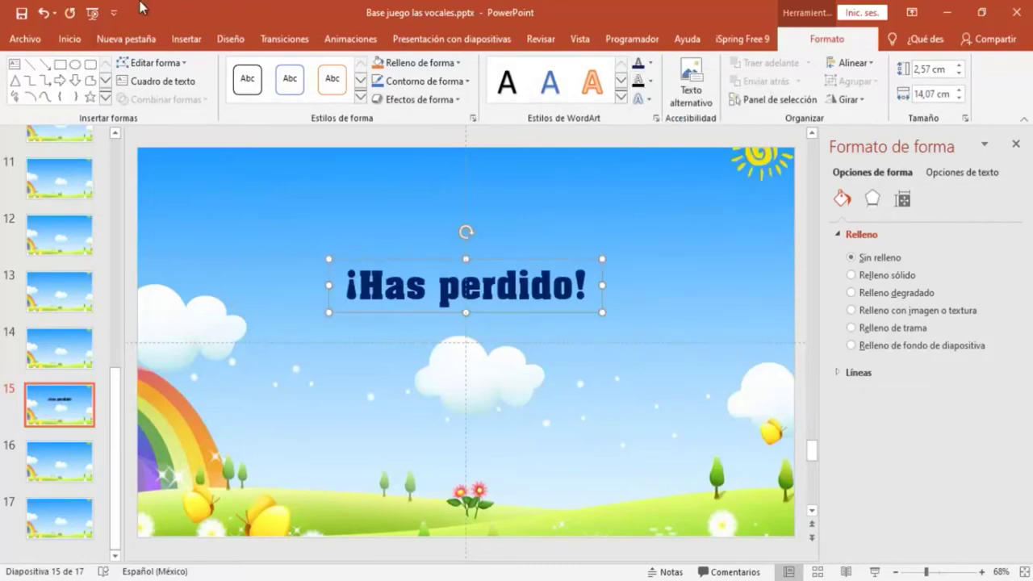
left_click(186, 40)
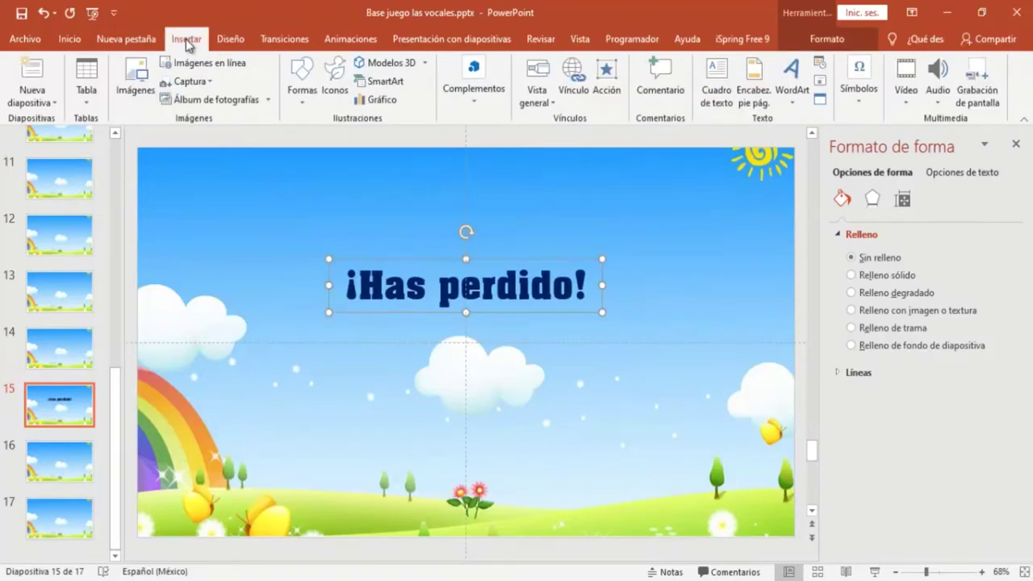
- Insert the bear picture OSO.png from the VOCALES folder
left_click(141, 73)
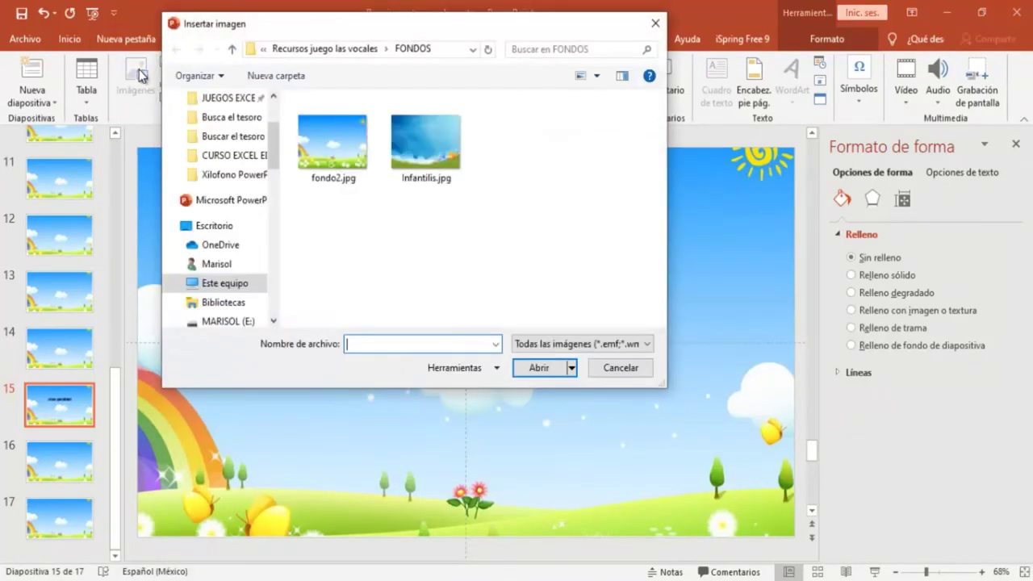
left_click(357, 50)
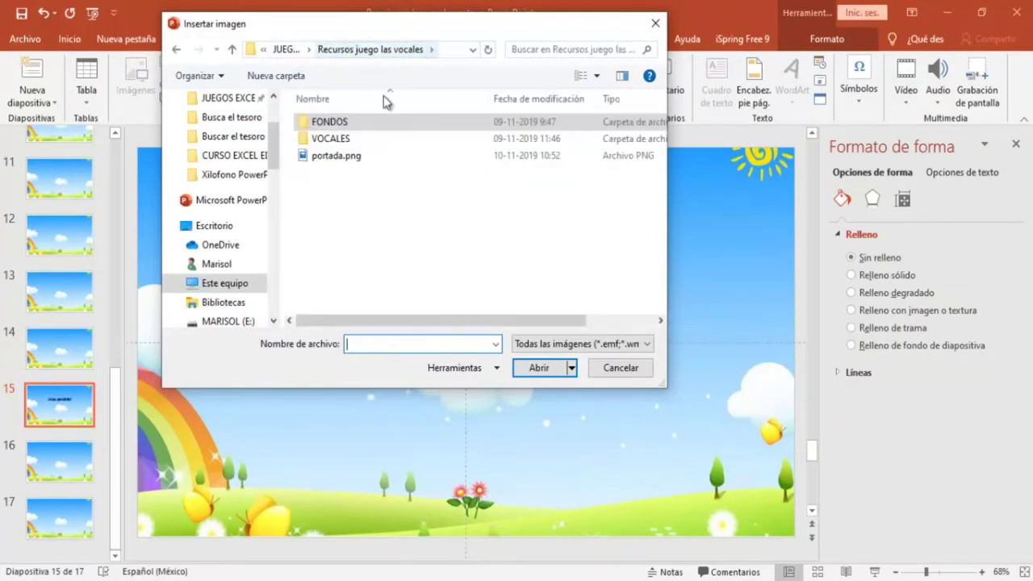
left_click(343, 140)
double_click(343, 140)
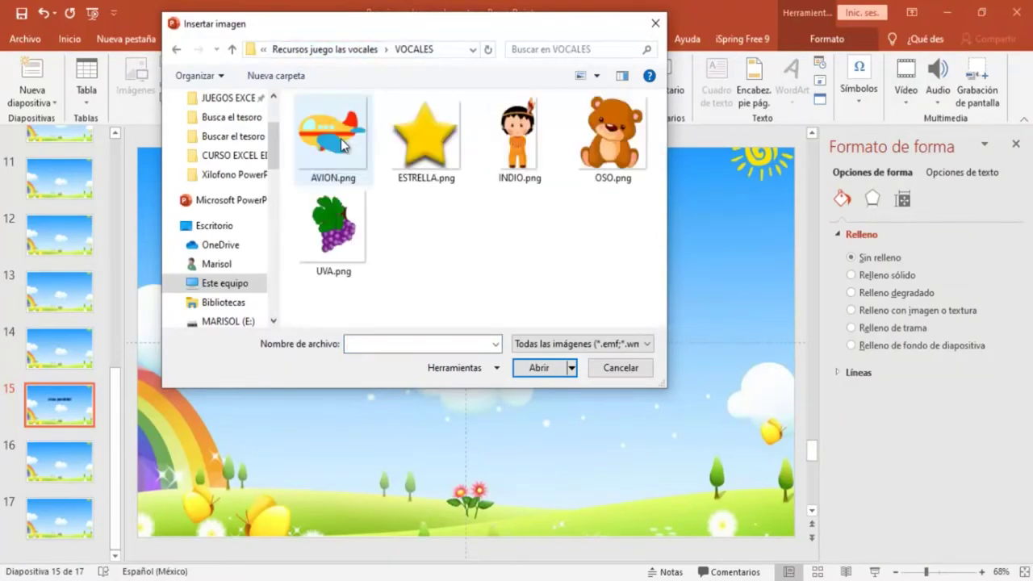
left_click(589, 144)
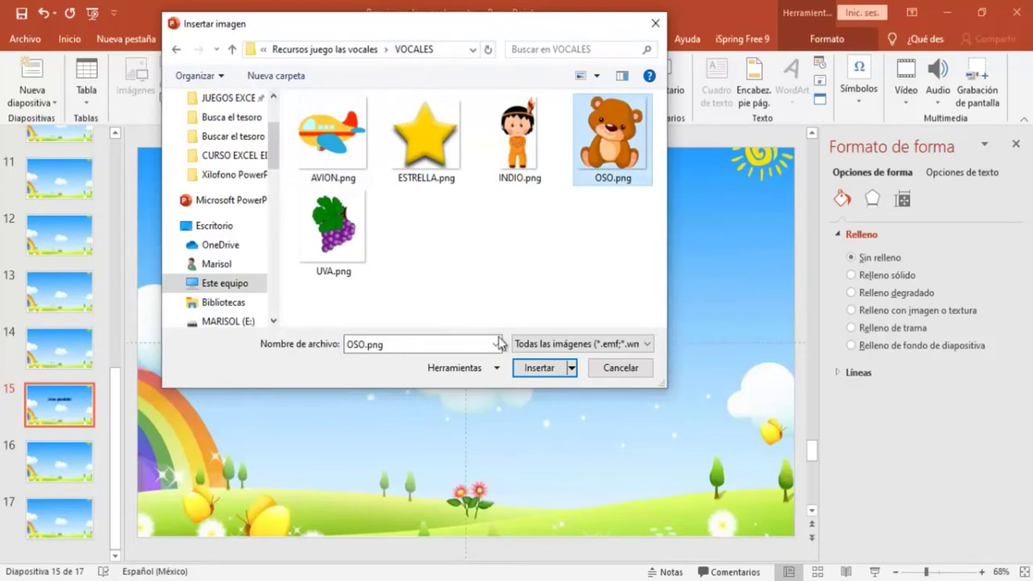
left_click(535, 370)
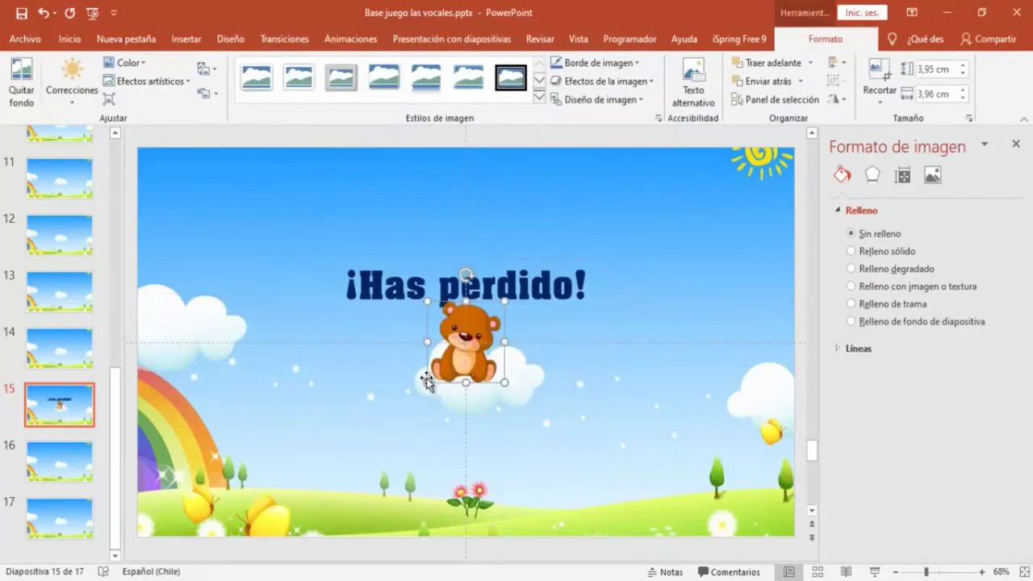
- Enlarge the bear below the heading and nudge both heading and bear upward
mouse_move(418, 387)
left_mouse_down()
mouse_move(364, 449)
mouse_move(463, 390)
left_mouse_up()
left_click(592, 284)
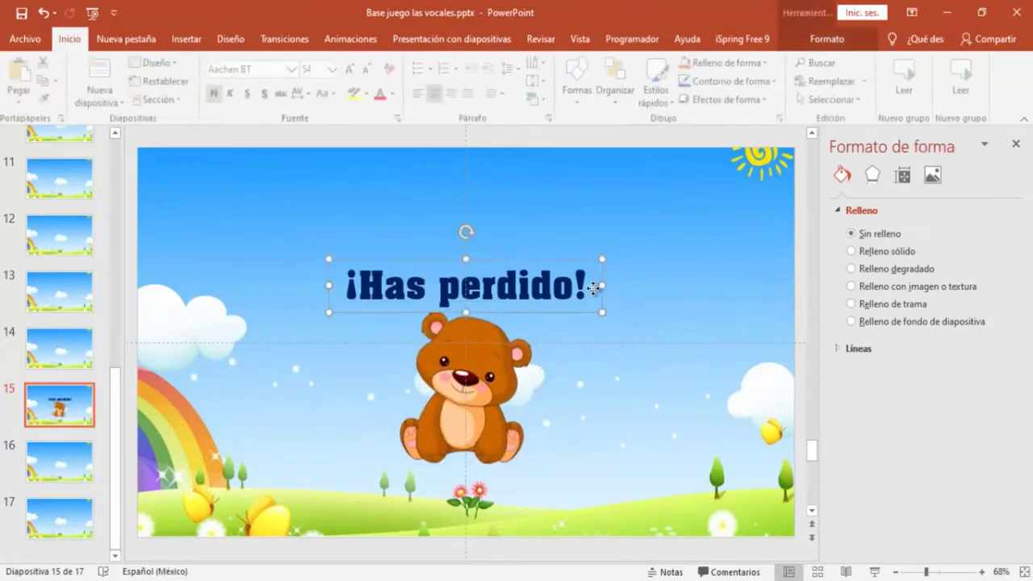
left_click_drag(592, 264, 590, 236)
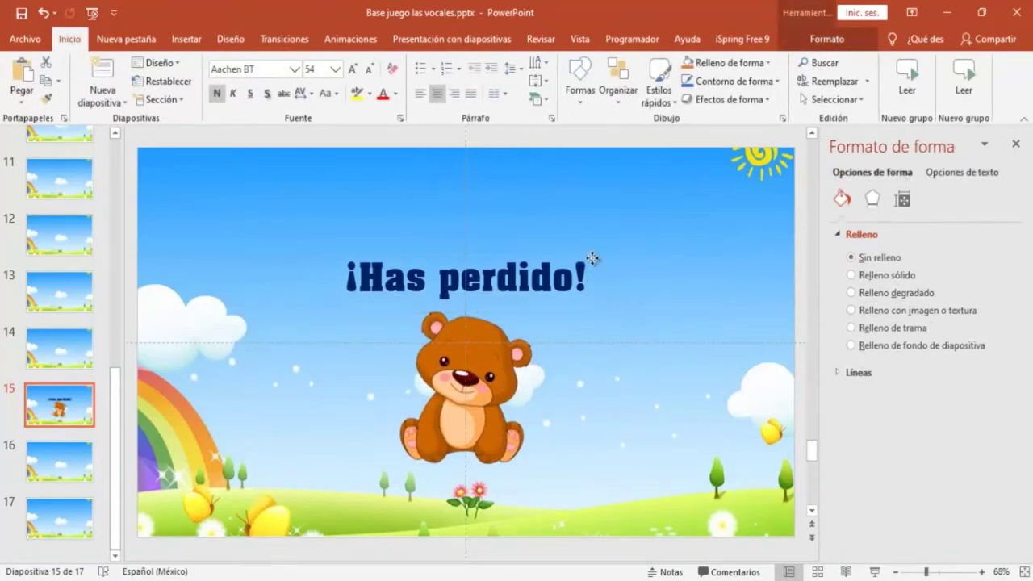
left_click_drag(501, 335, 489, 323)
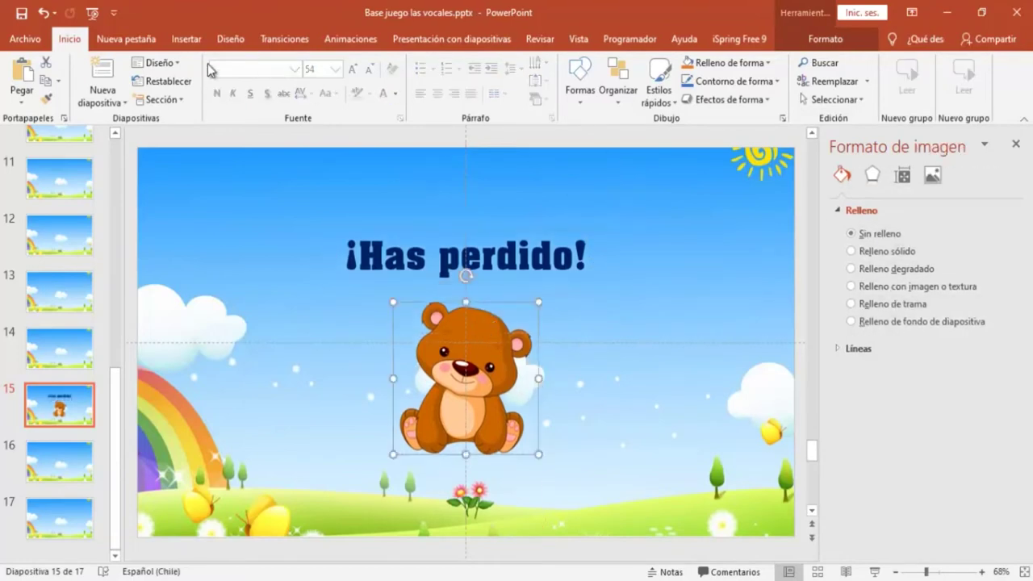
left_click(186, 40)
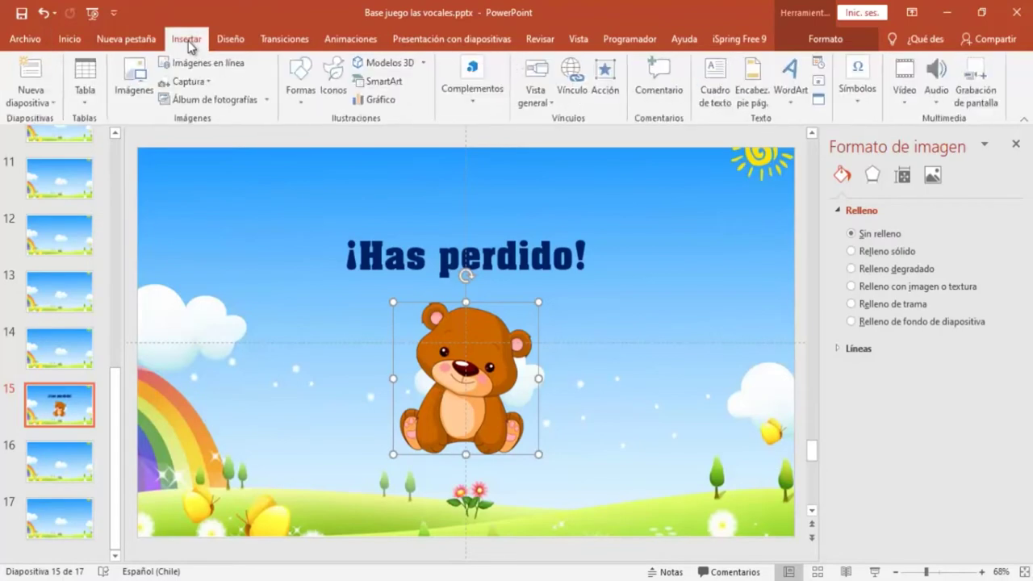
- Draw a rectangle button below the bear and shift it slightly right
left_click(304, 110)
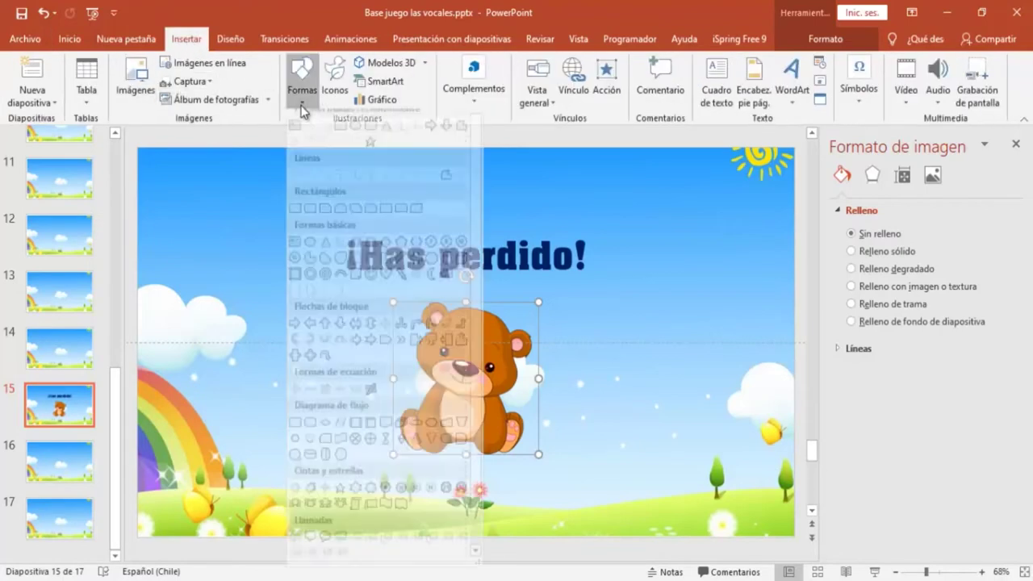
left_click(370, 133)
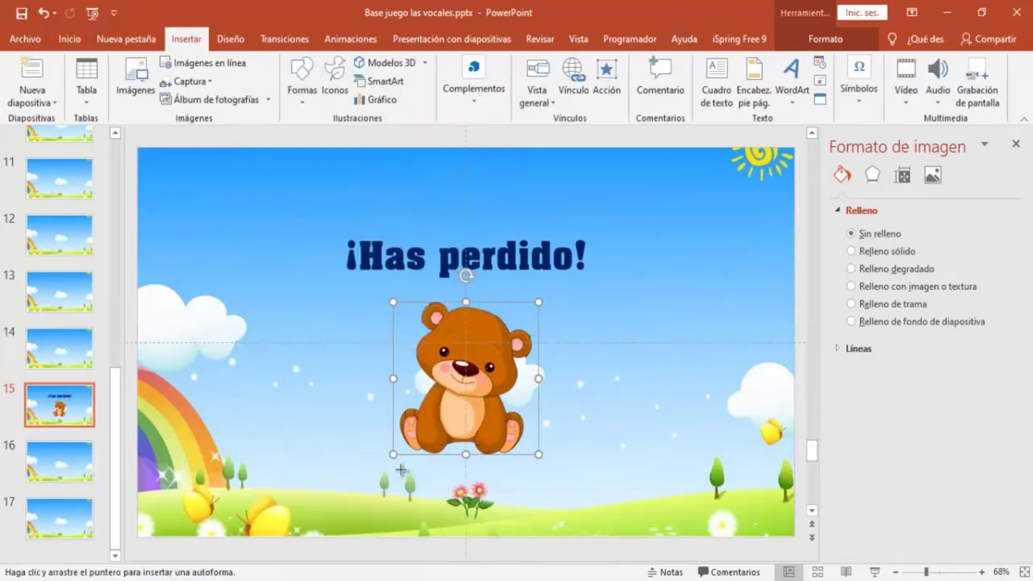
left_click_drag(389, 482, 538, 511)
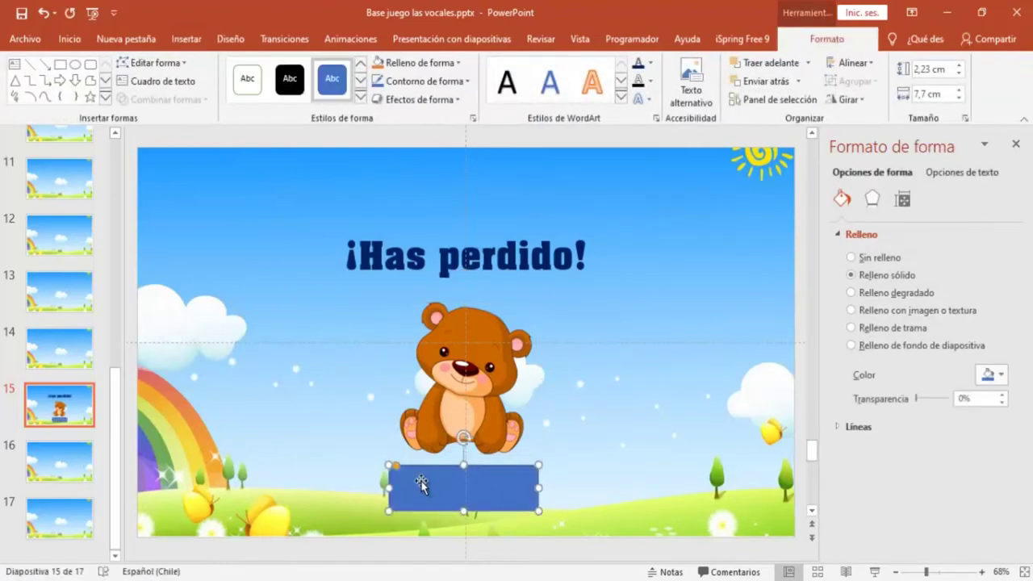
left_click_drag(426, 485, 430, 486)
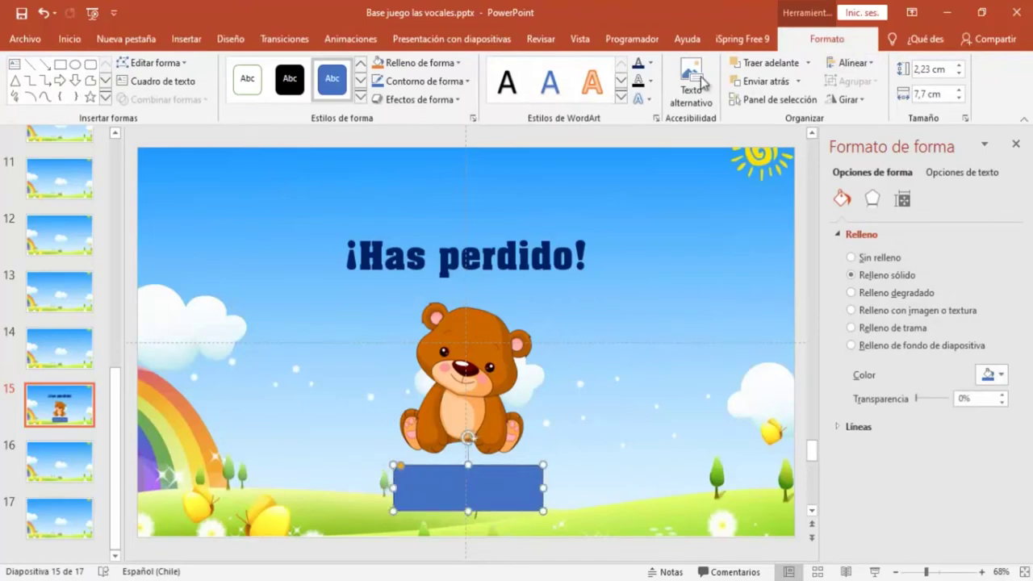
- Fill the button yellow, remove its outline, and apply a preset shape effect
left_click(418, 63)
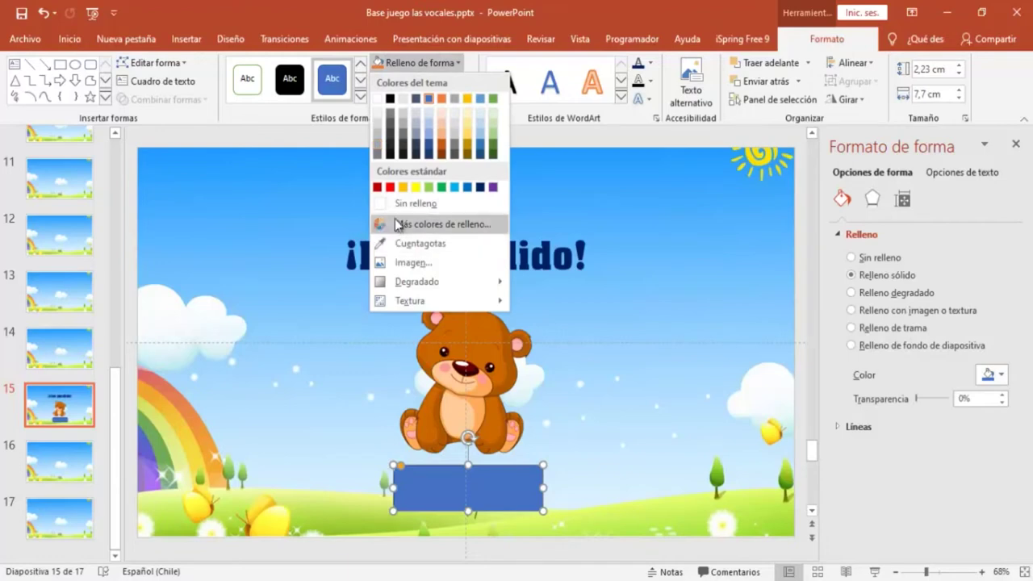
left_click(403, 188)
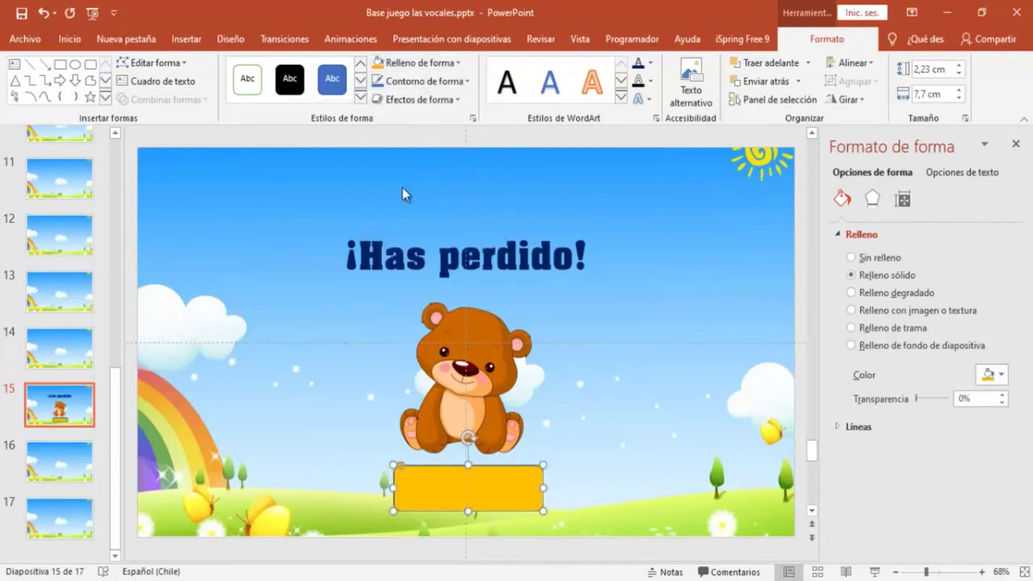
left_click(403, 83)
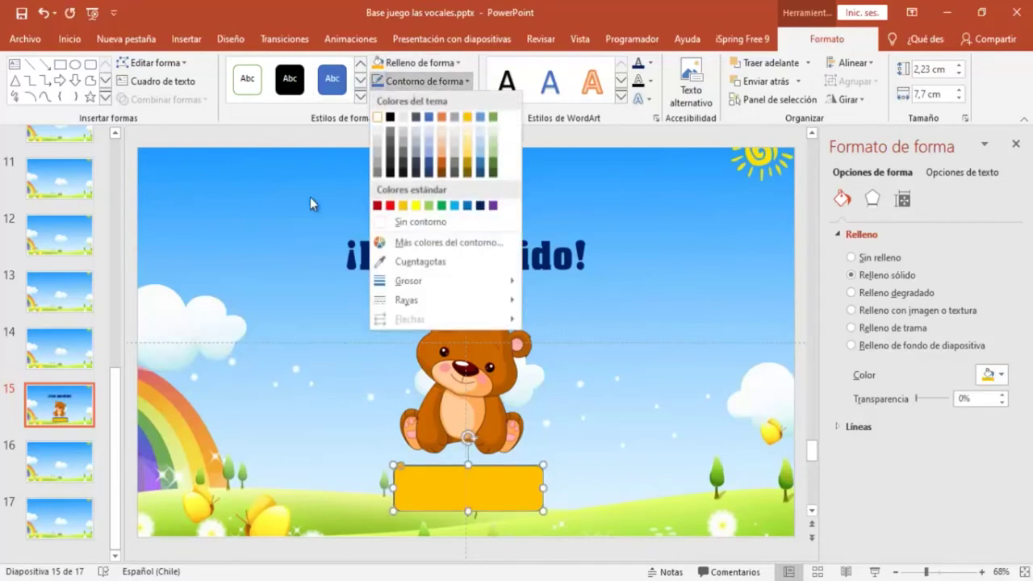
left_click(420, 222)
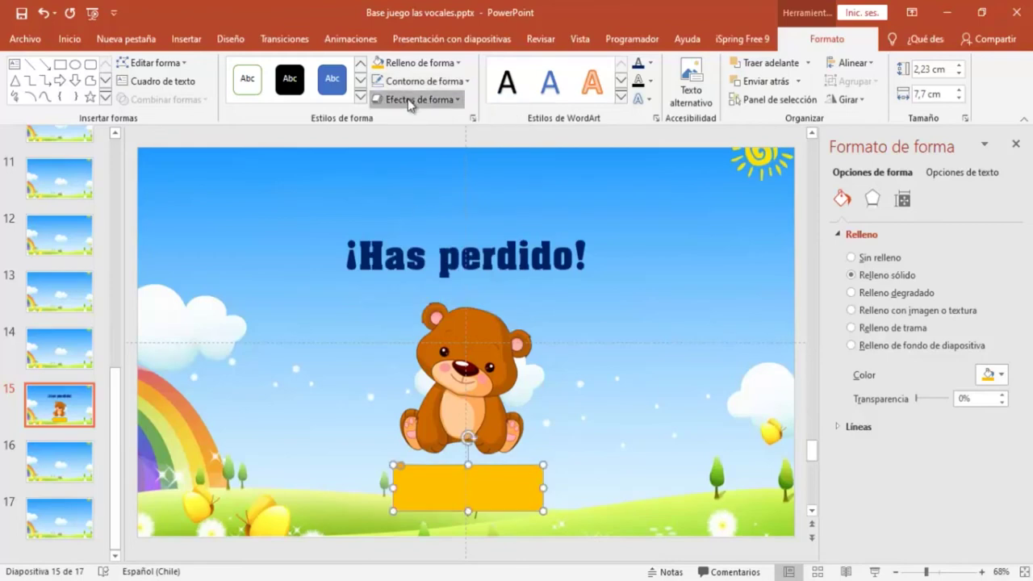
left_click(412, 100)
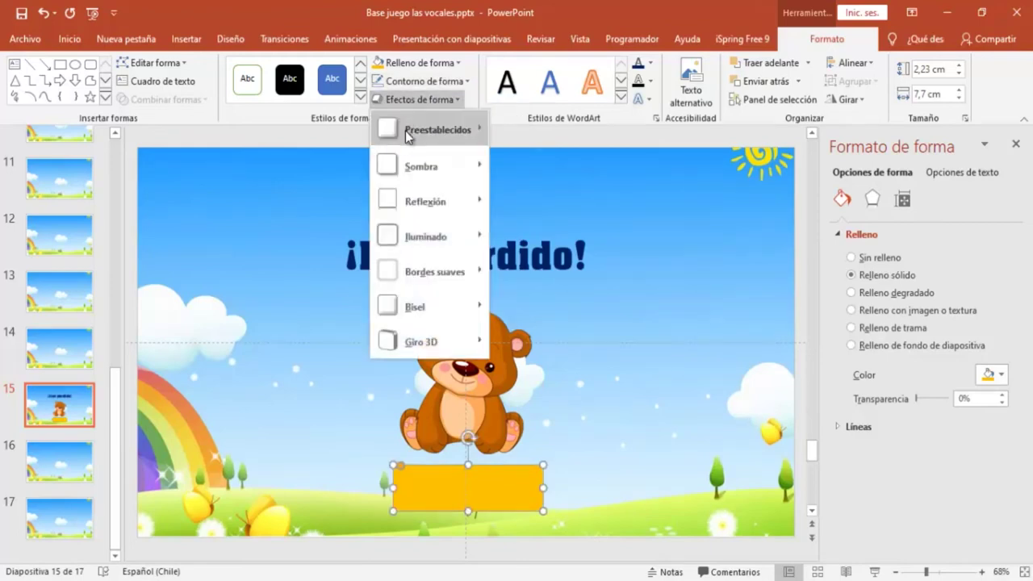
mouse_move(435, 129)
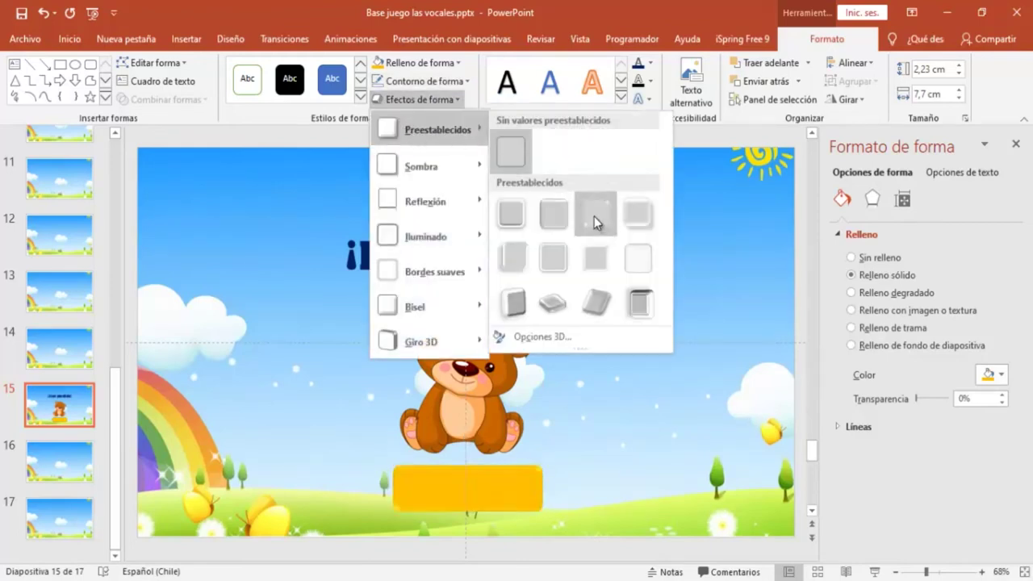
left_click(594, 216)
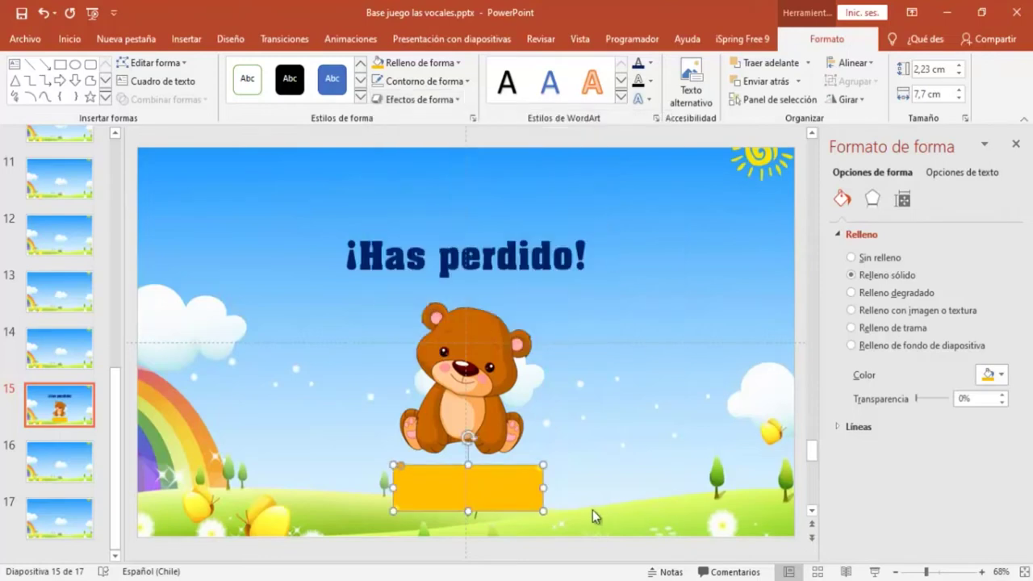
right_click(507, 493)
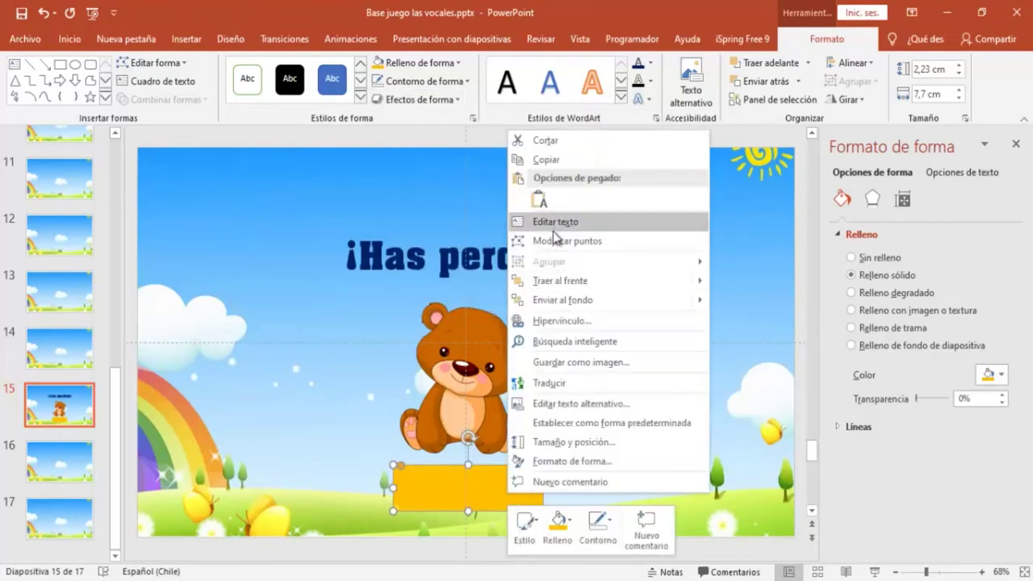
- Write 'Inicio' in the yellow button and enlarge that text to 24 pt
key("Escape")
key("Return")
type("Inicio")
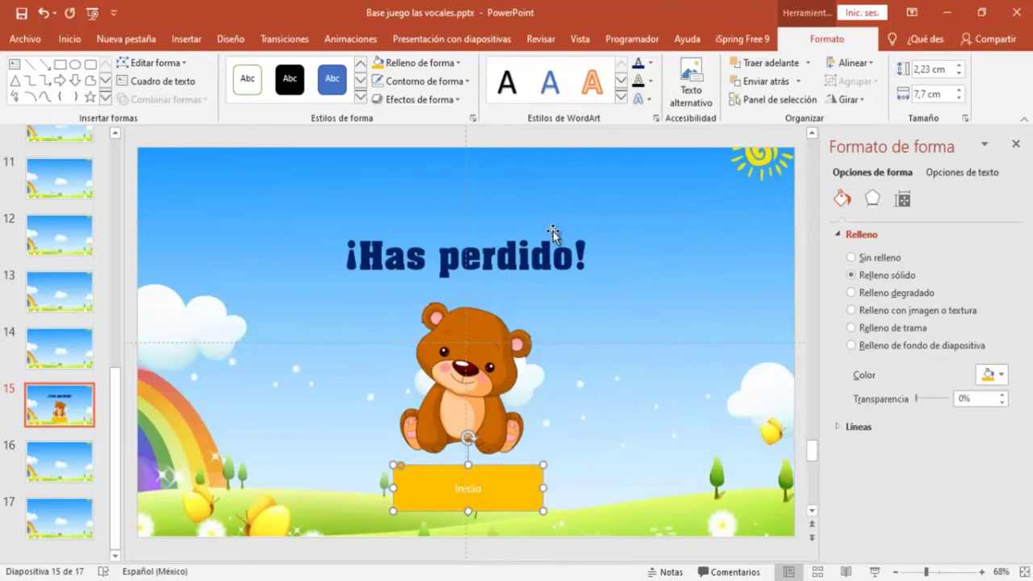
double_click(480, 488)
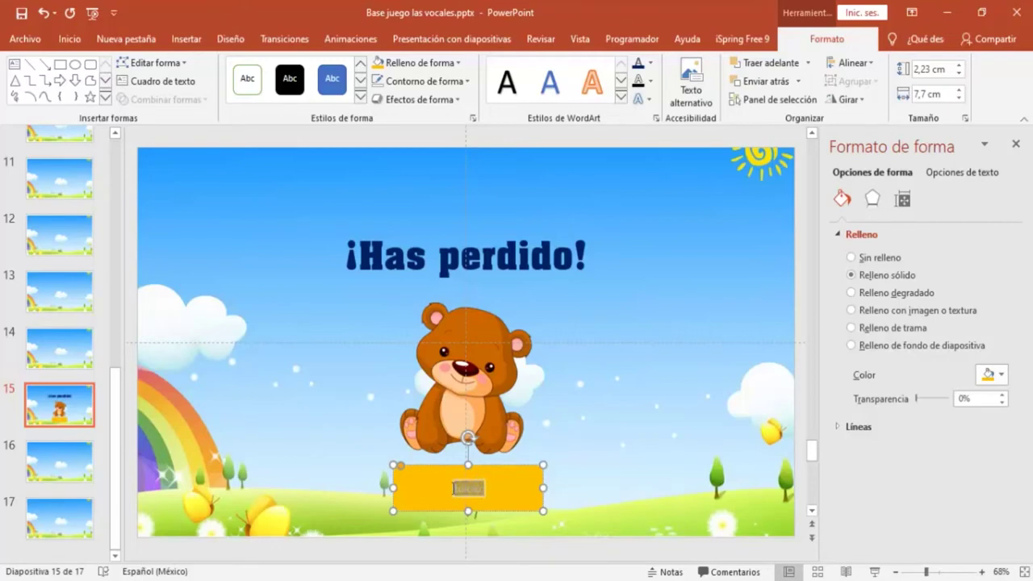
left_click(69, 38)
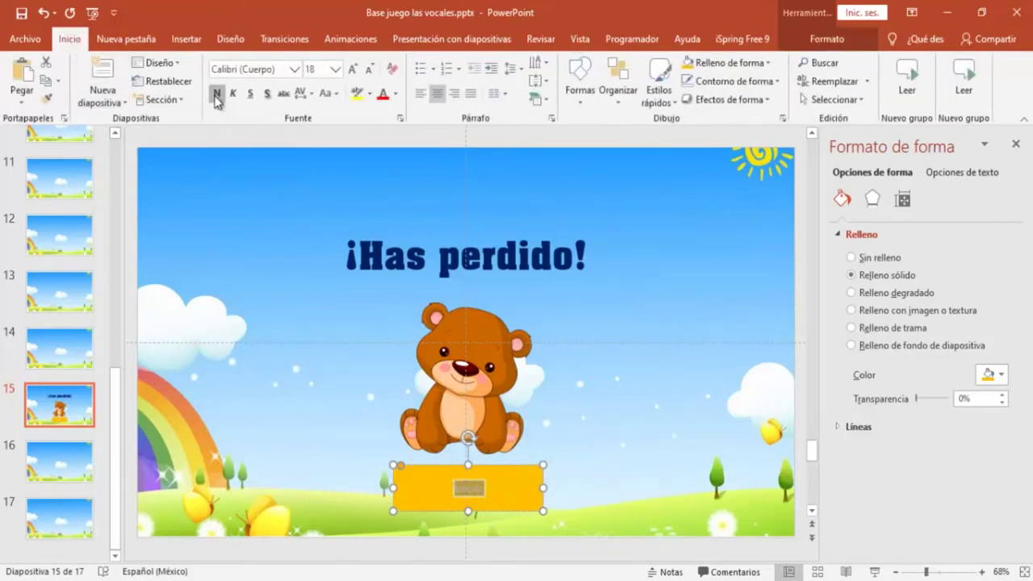
left_click(352, 71)
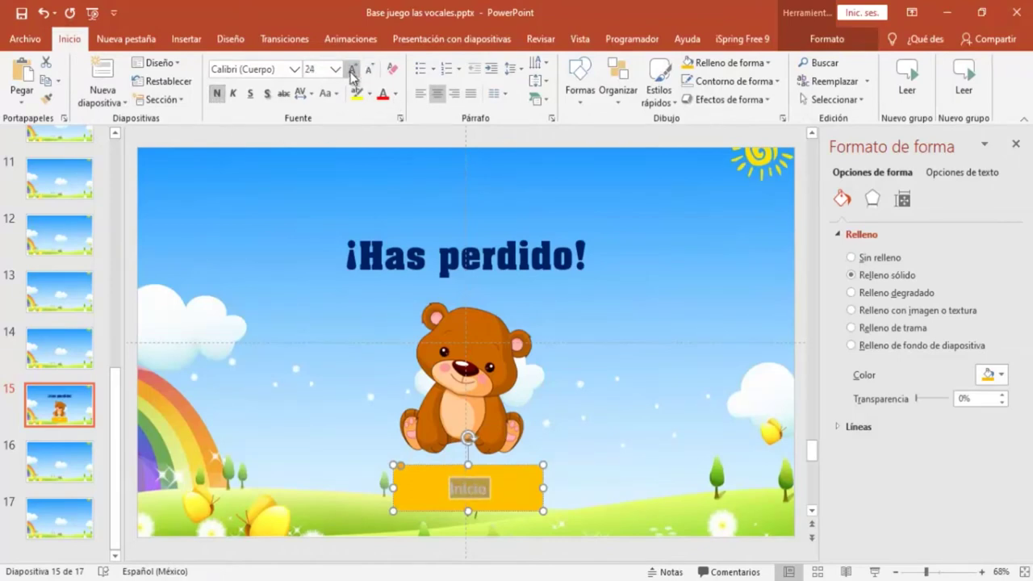
left_click(648, 384)
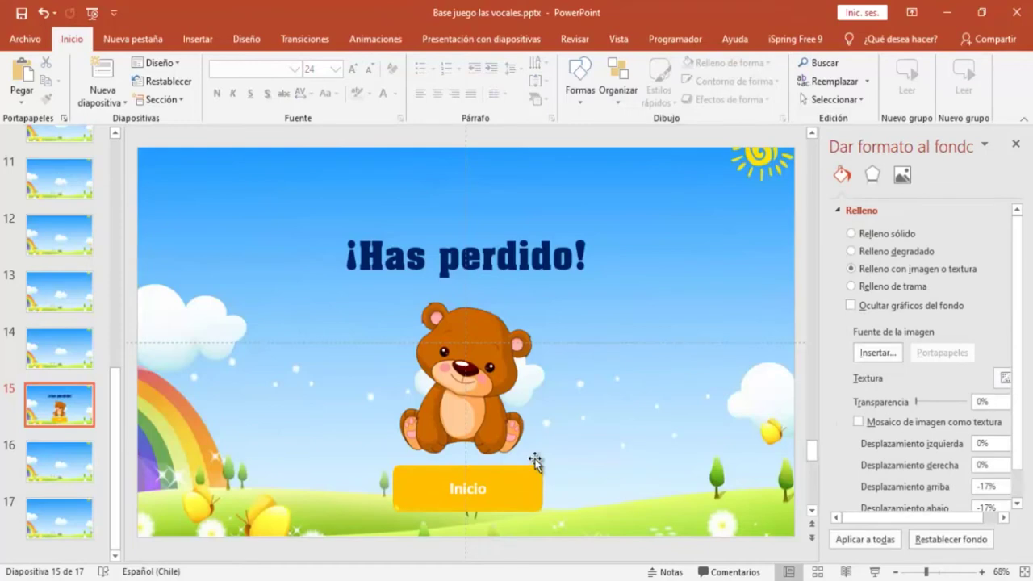
left_click(531, 490)
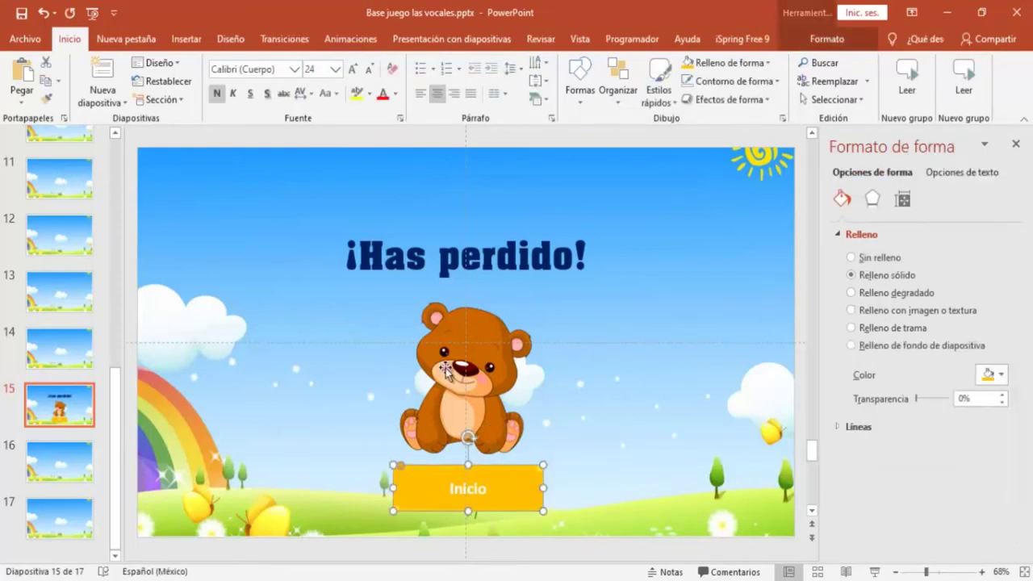
left_click(188, 40)
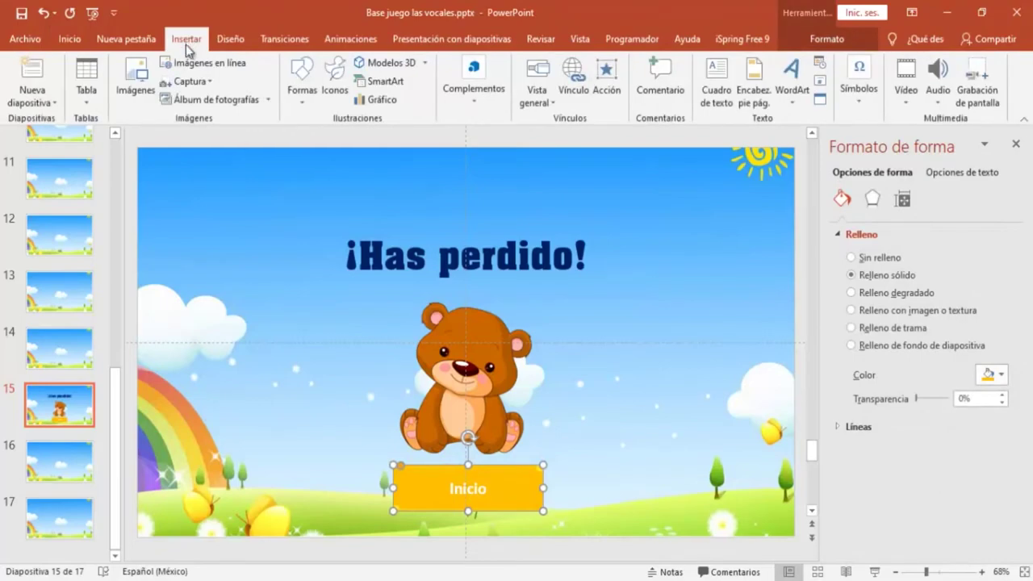
- Give the Inicio button a click action hyperlinking to slide 1, Diapositiva 1
left_click(607, 78)
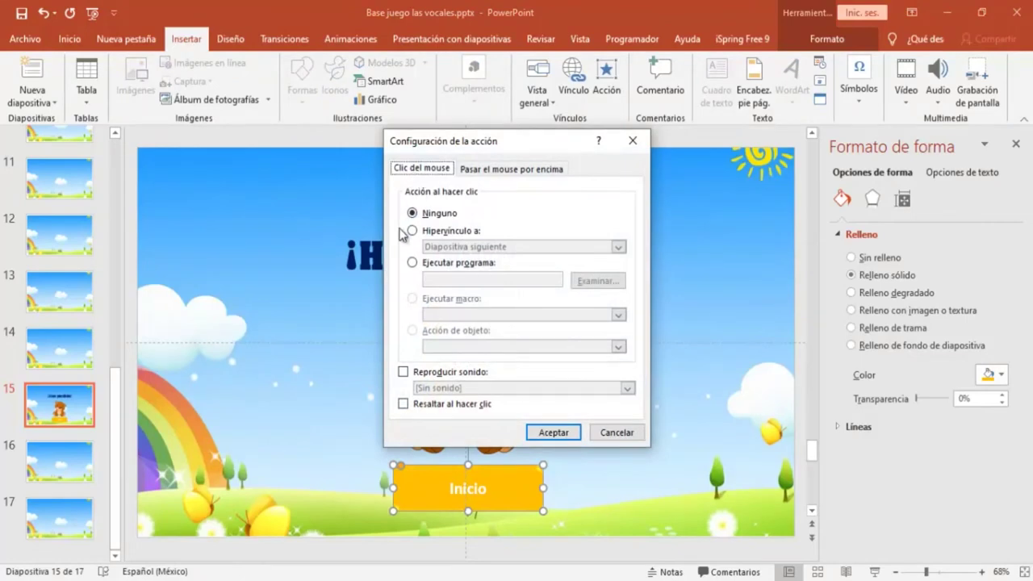
left_click(412, 231)
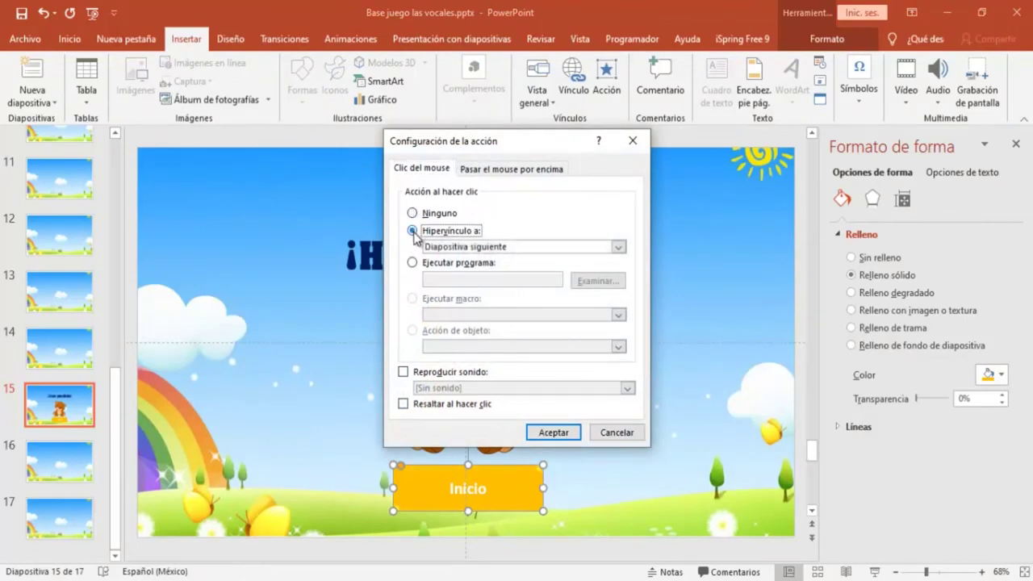
left_click(619, 247)
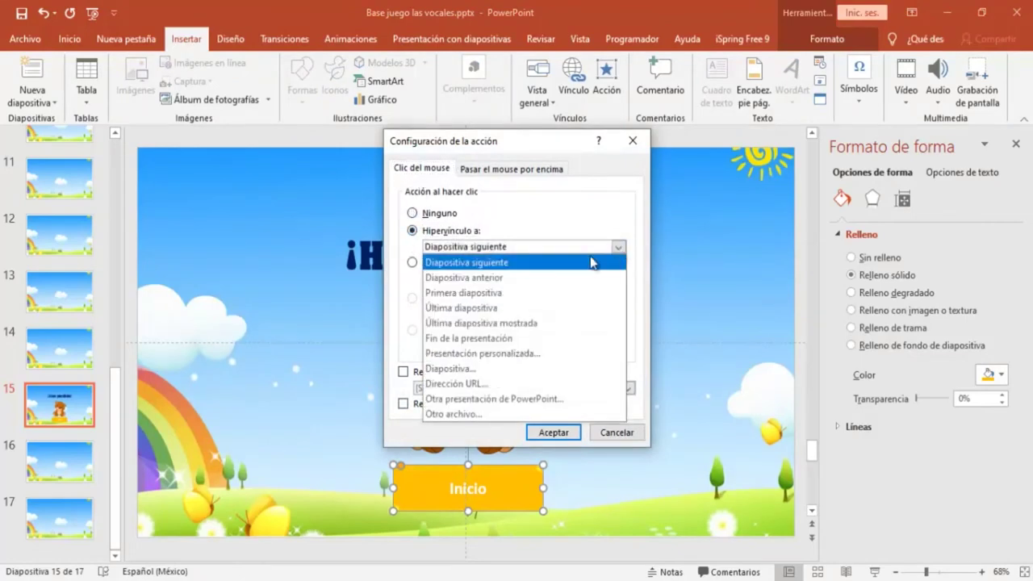
left_click(435, 368)
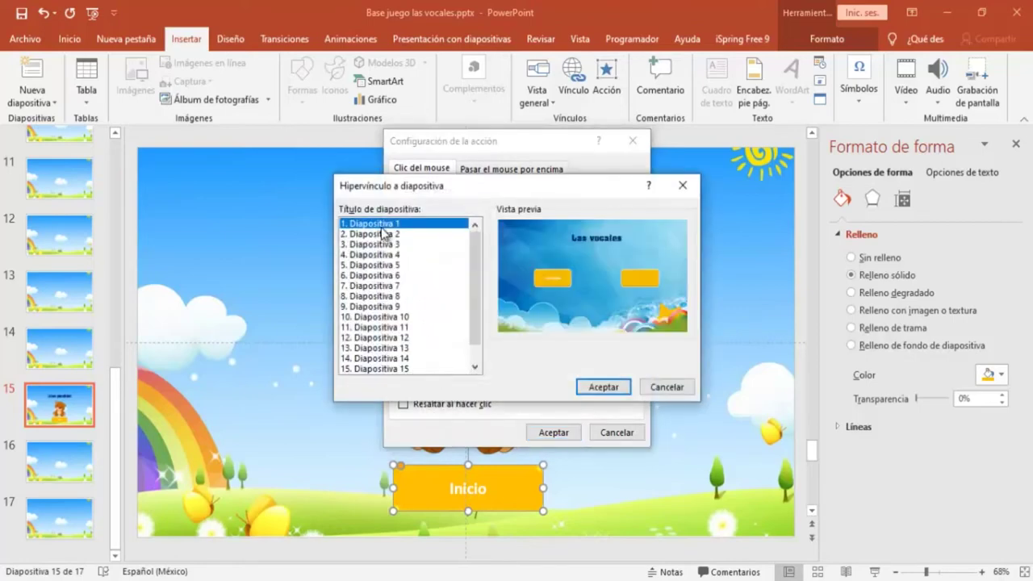
left_click(603, 387)
left_click(554, 433)
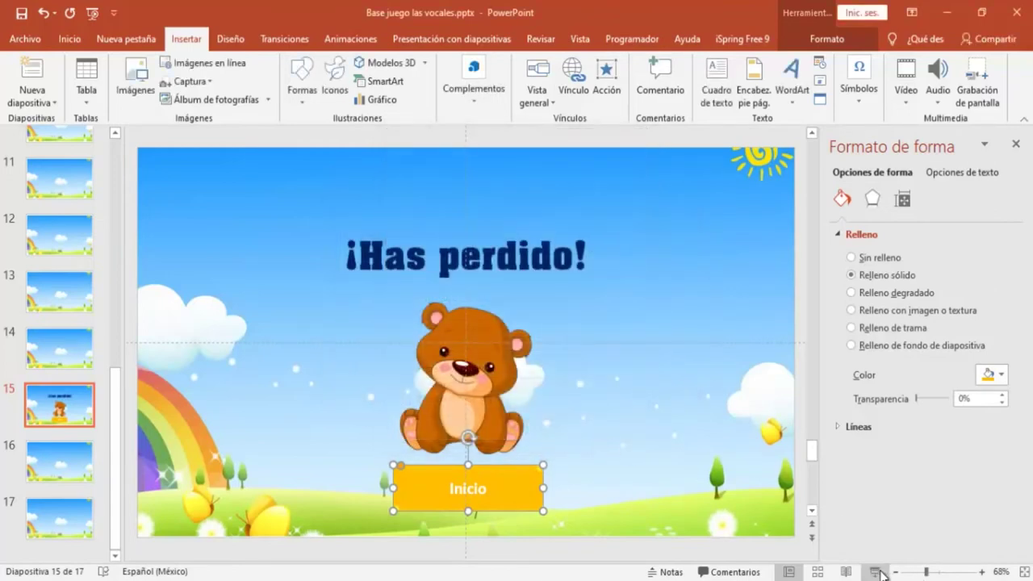
left_click(875, 572)
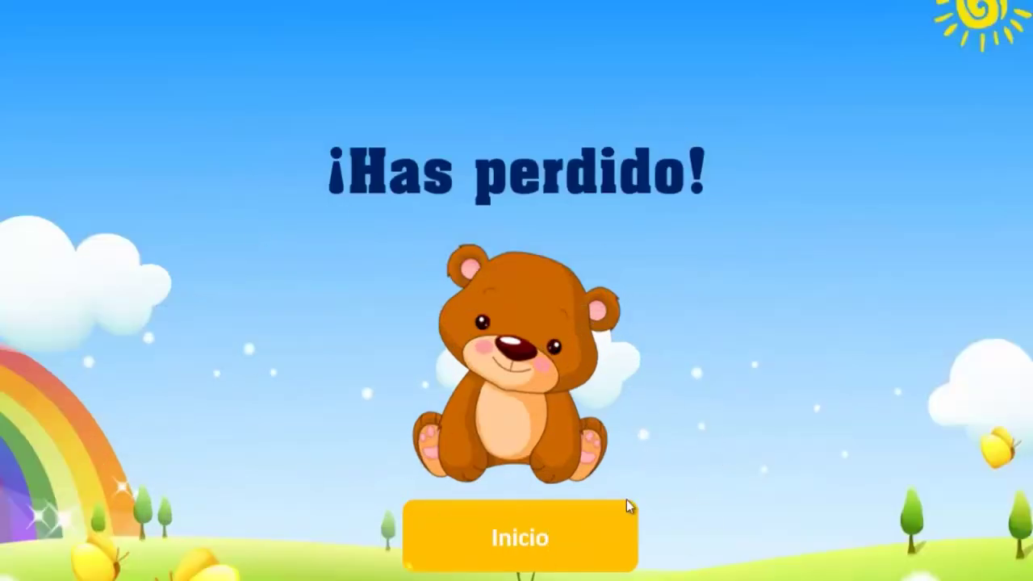
left_click(555, 539)
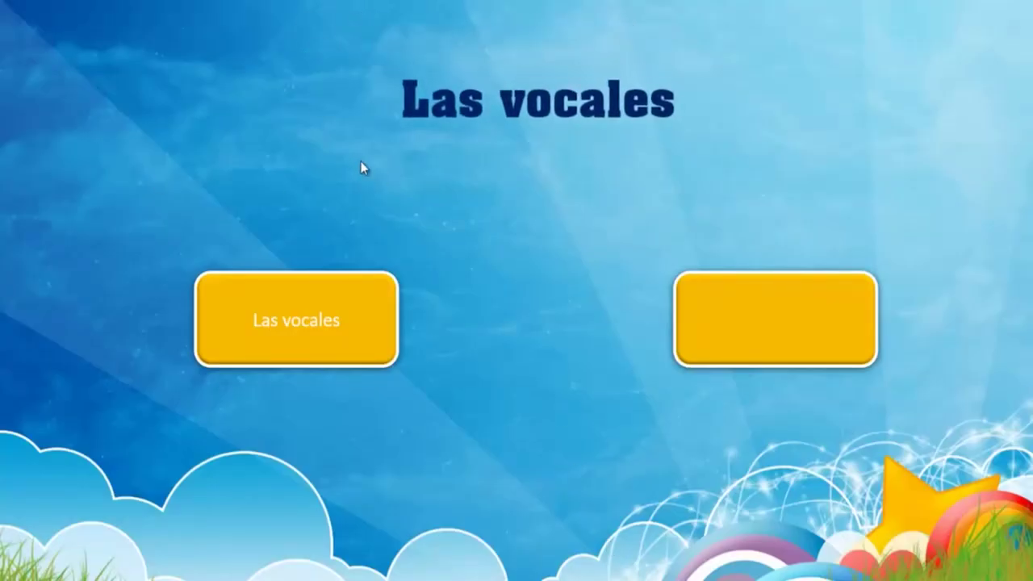
key("Escape")
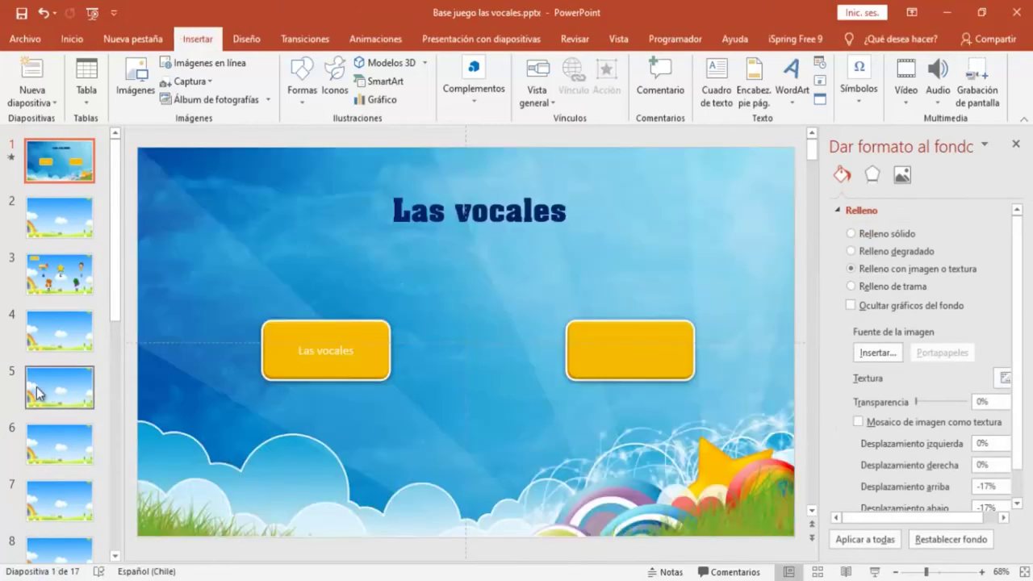
scroll(44, 399, "down", 2)
scroll(51, 407, "down", 2)
scroll(51, 410, "down", 2)
scroll(50, 411, "down", 1)
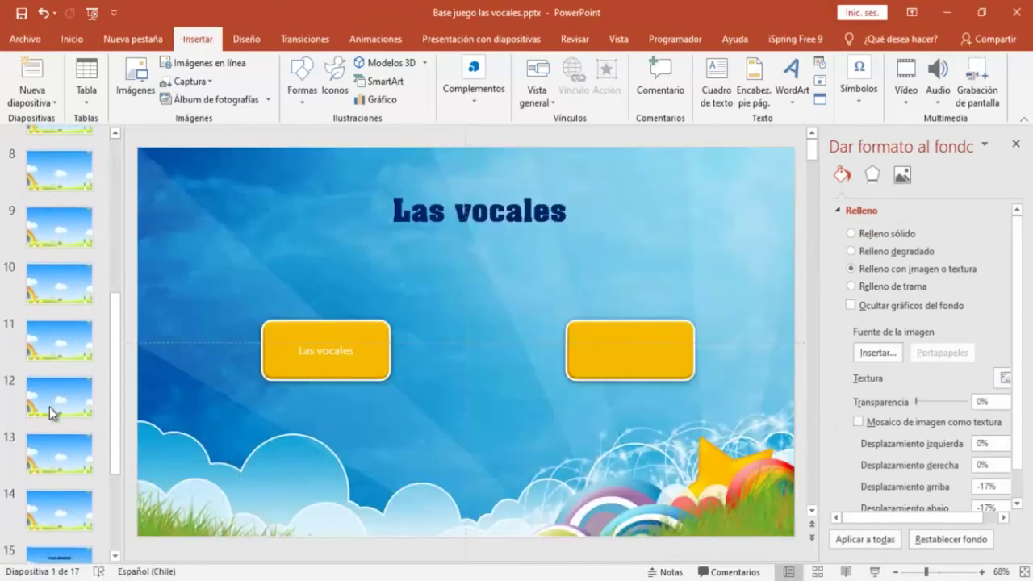
scroll(50, 411, "down", 2)
scroll(65, 416, "down", 1)
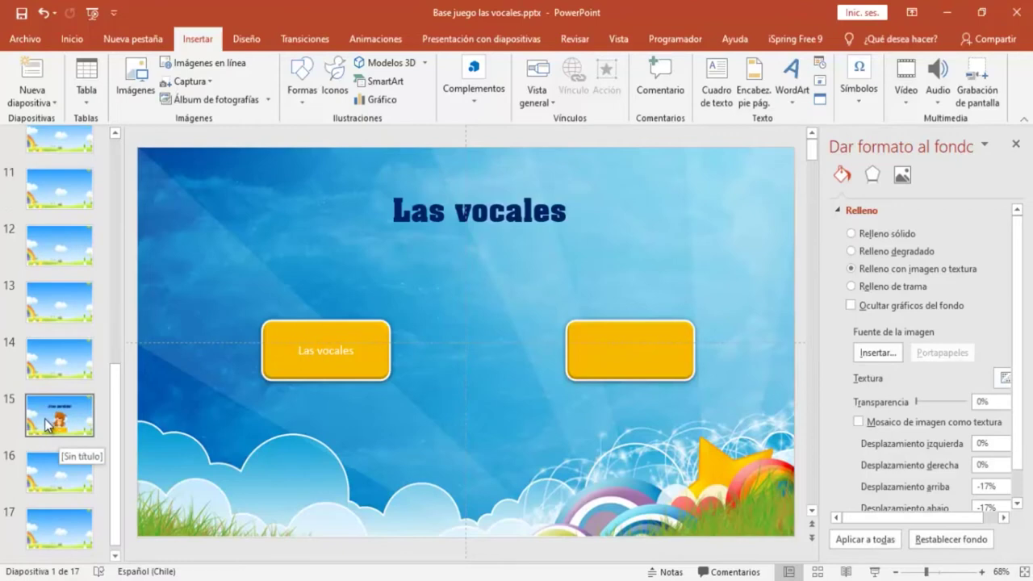
left_click(46, 426)
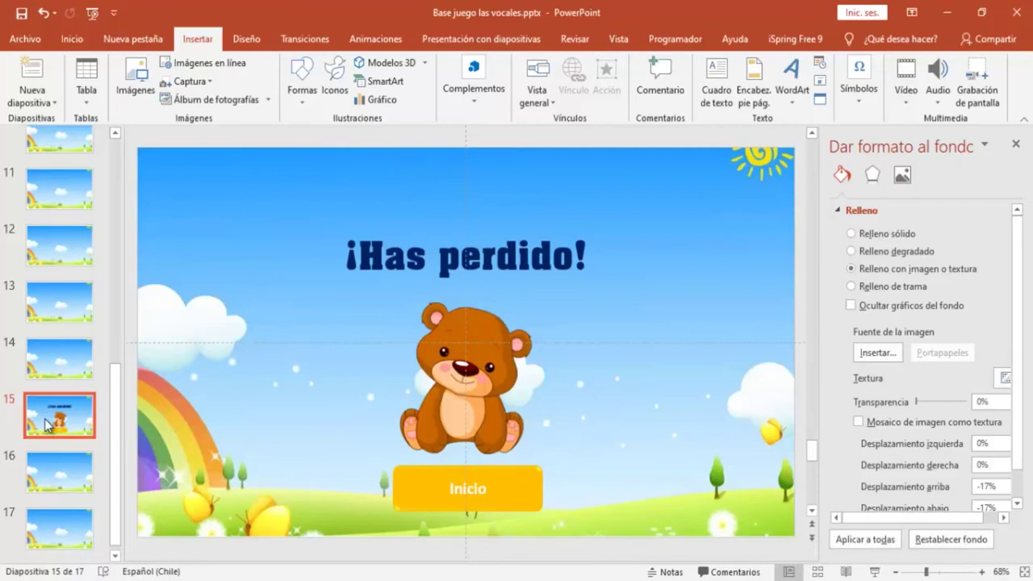
left_click(49, 545)
left_click(57, 413)
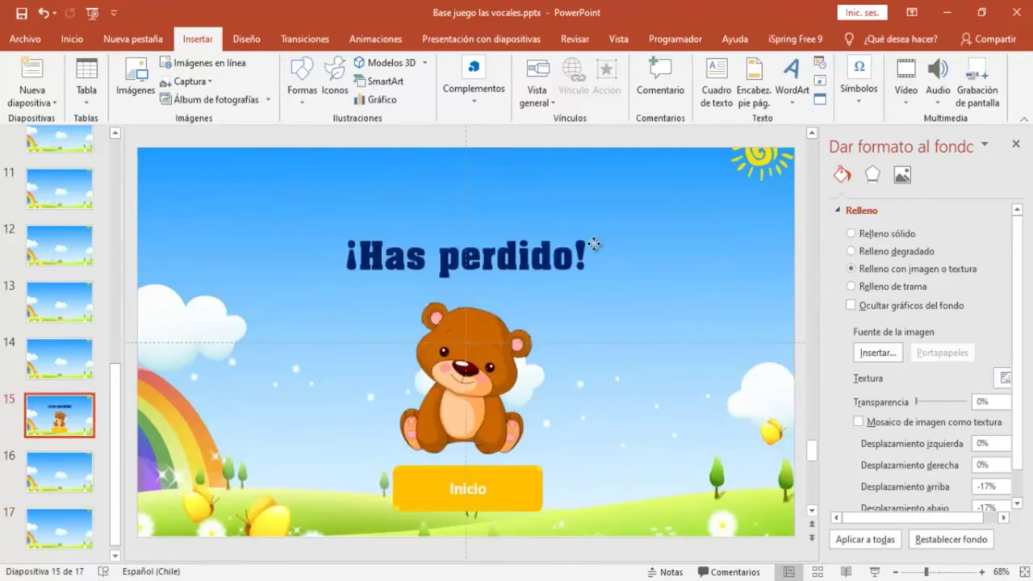
left_click(594, 244)
right_click(602, 229)
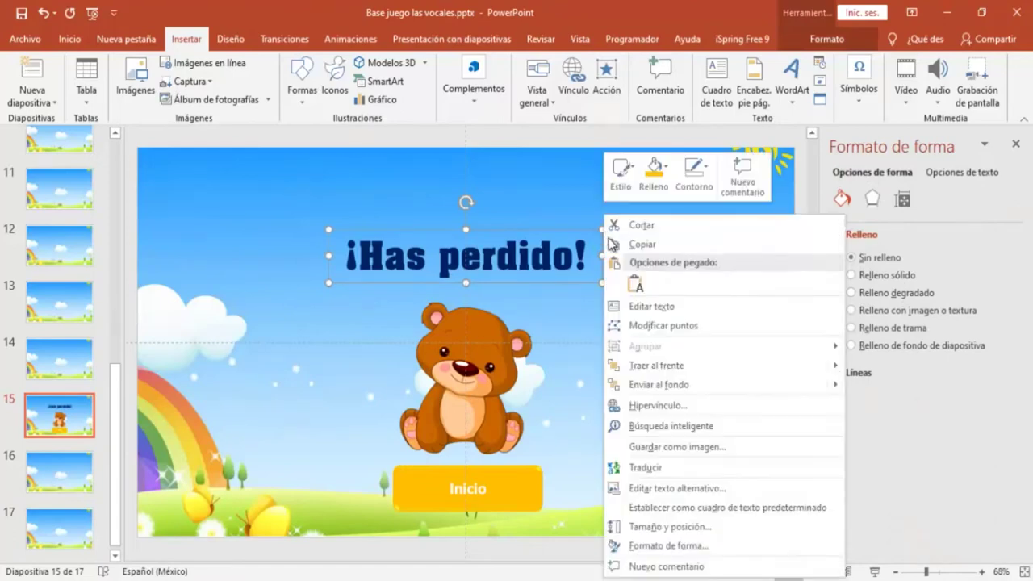
- Paste the ¡Has perdido! heading onto slide 17 and reword it to '¡Has ganado!'
key("Escape")
left_click(48, 520)
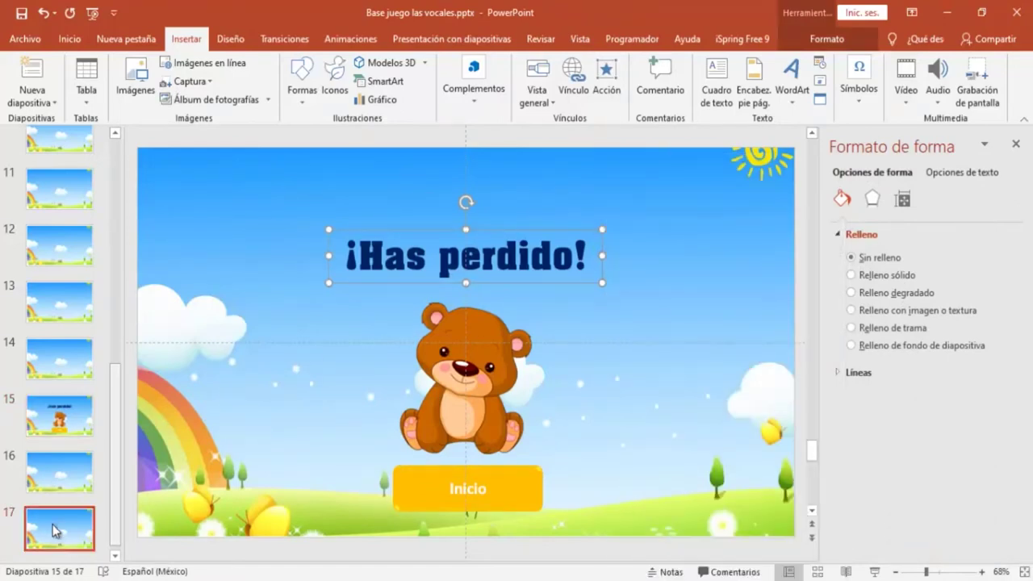
right_click(311, 257)
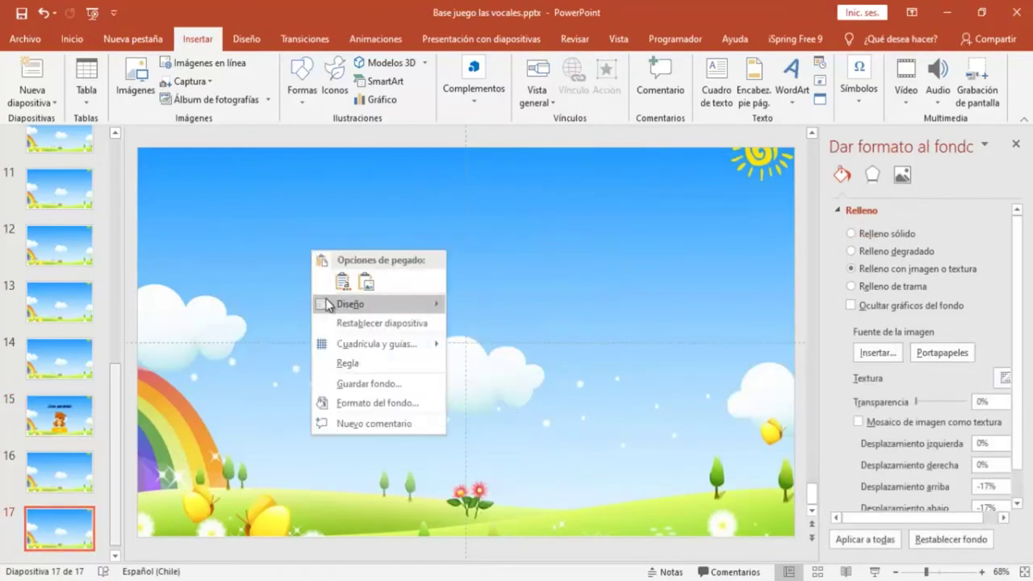
left_click(331, 280)
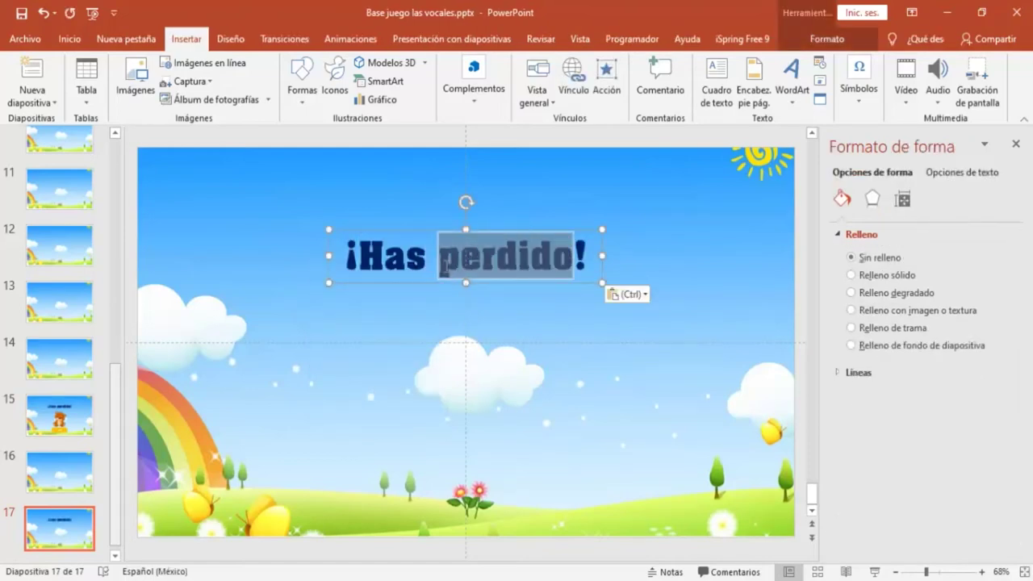
left_click_drag(573, 256, 446, 272)
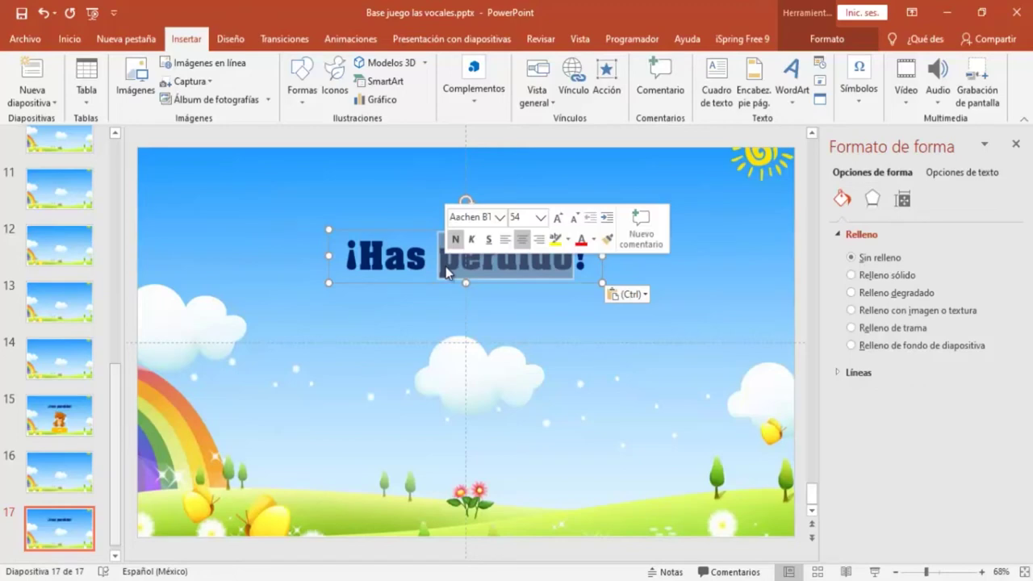
type("ganado")
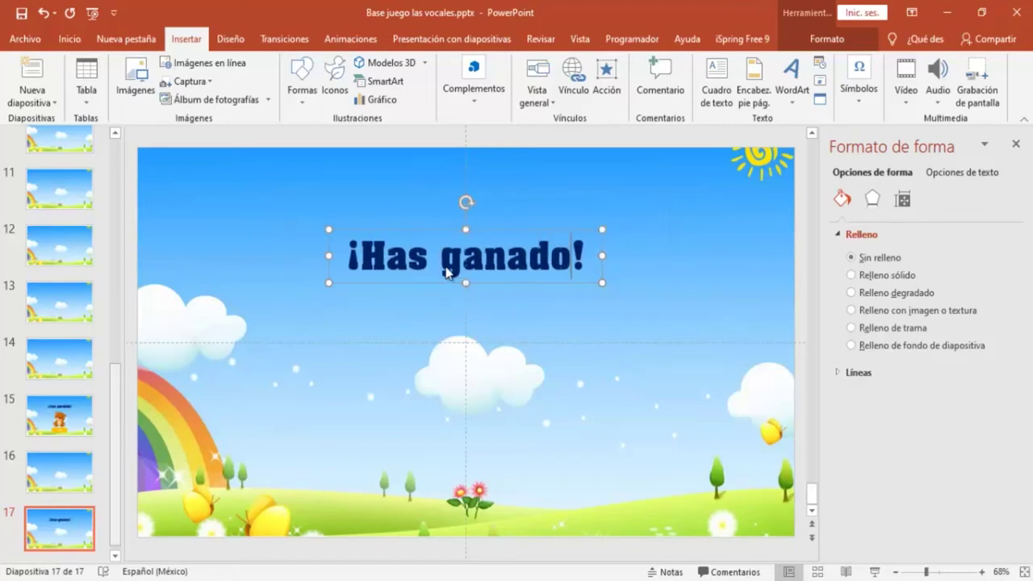
left_click(611, 368)
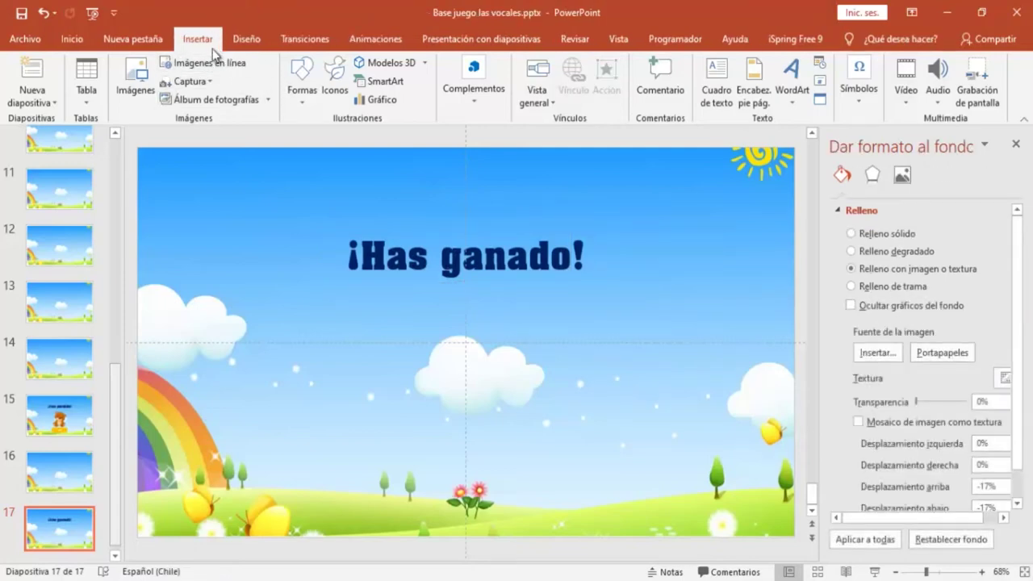
- Insert the ESTRELLA.png star below the heading and shrink it to about 3.5 cm
left_click(134, 77)
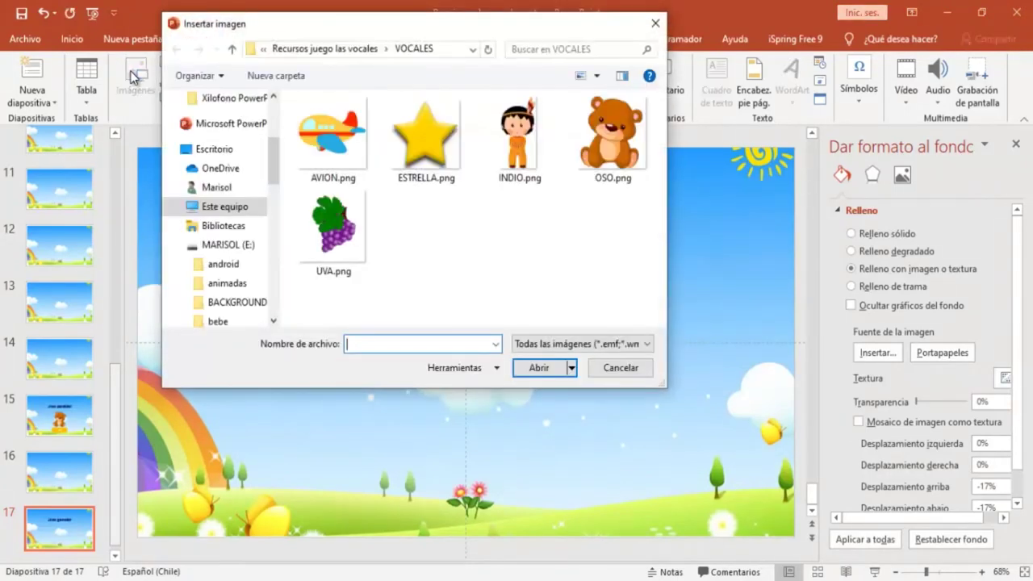
left_click(440, 145)
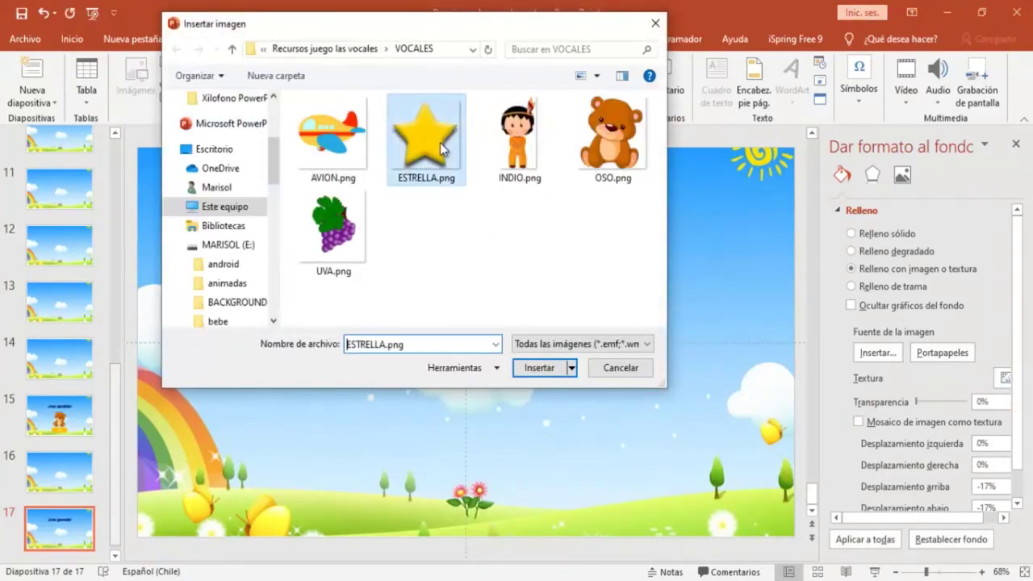
left_click(534, 373)
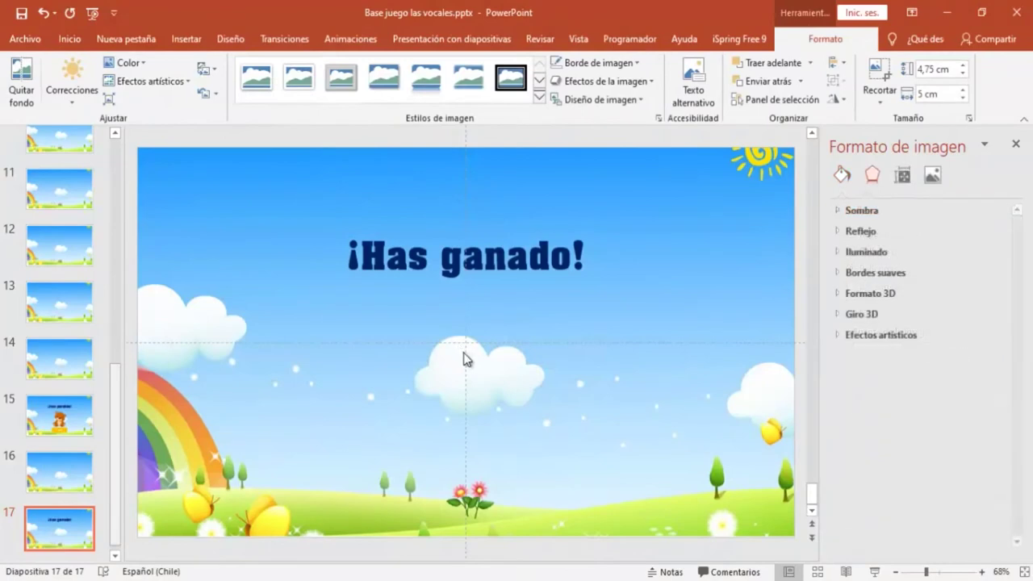
left_click_drag(462, 355, 350, 367)
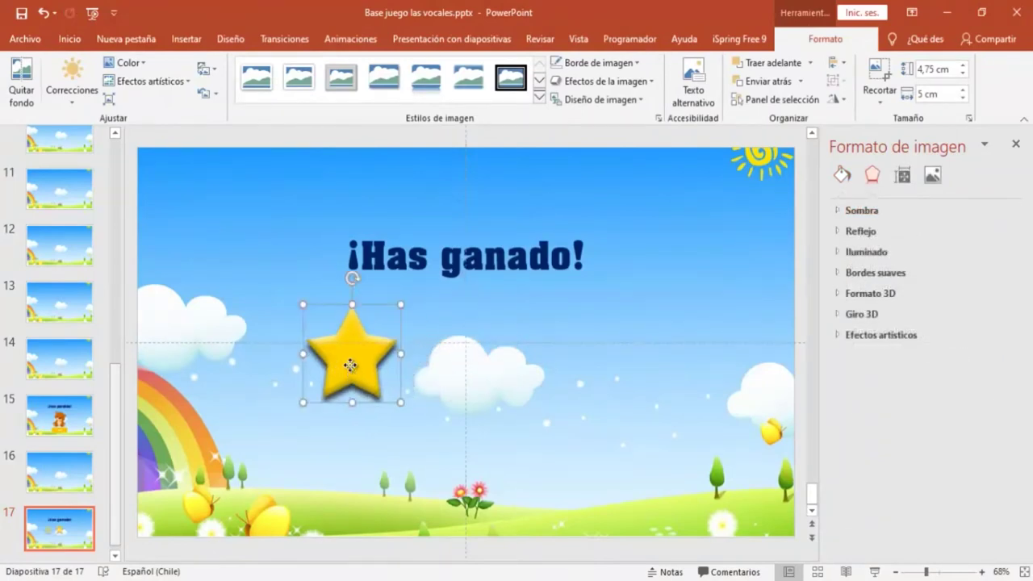
right_click(351, 369)
left_click(299, 404)
left_click_drag(303, 403, 329, 377)
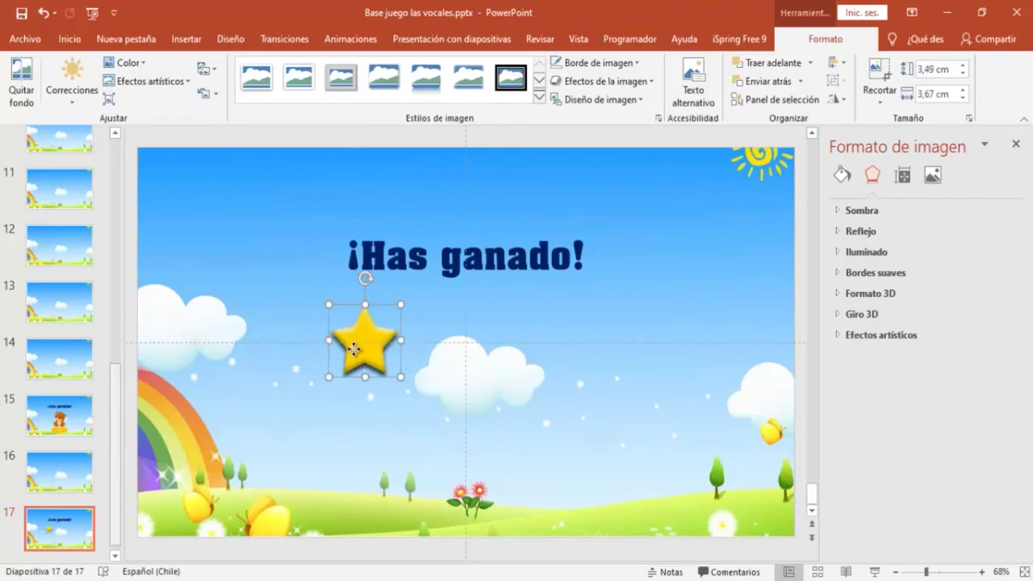
- Paste two more copies of the star to form a row of three stars
right_click(353, 354)
left_click(385, 96)
right_click(454, 323)
left_click(484, 350)
left_click(380, 347)
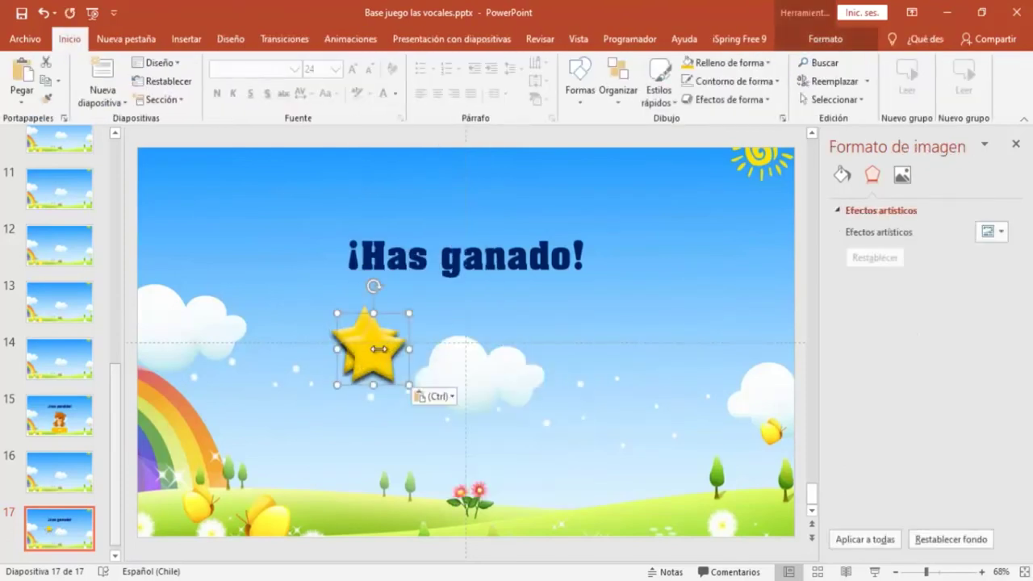
left_click_drag(378, 341, 447, 330)
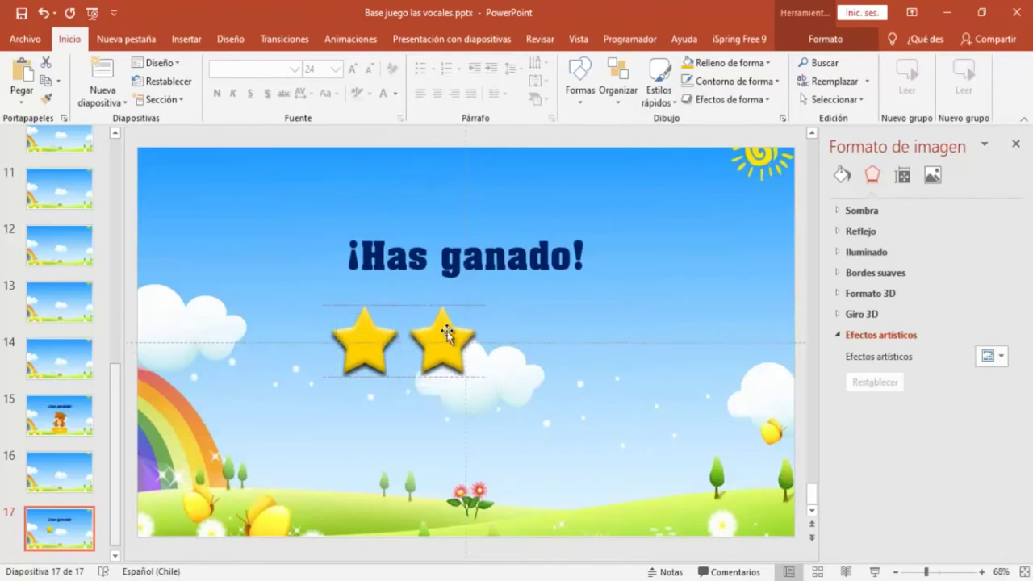
right_click(539, 324)
left_click(571, 353)
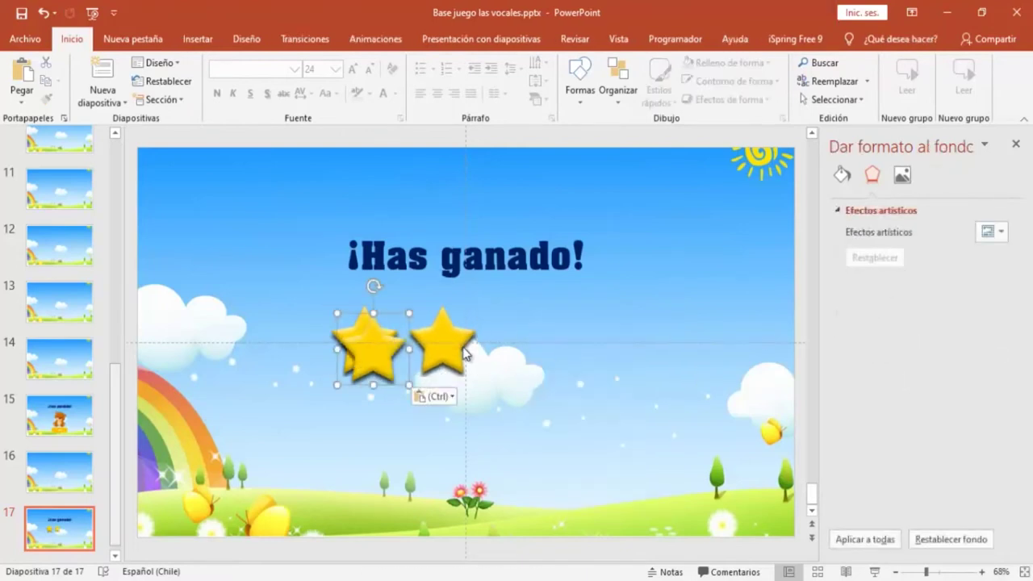
left_click_drag(394, 347, 522, 339)
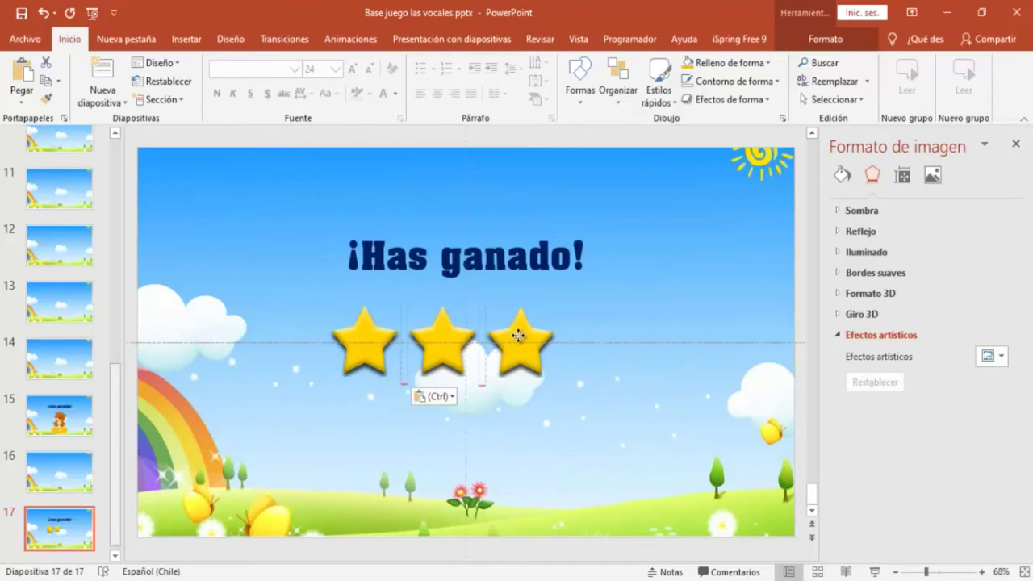
left_click(37, 419)
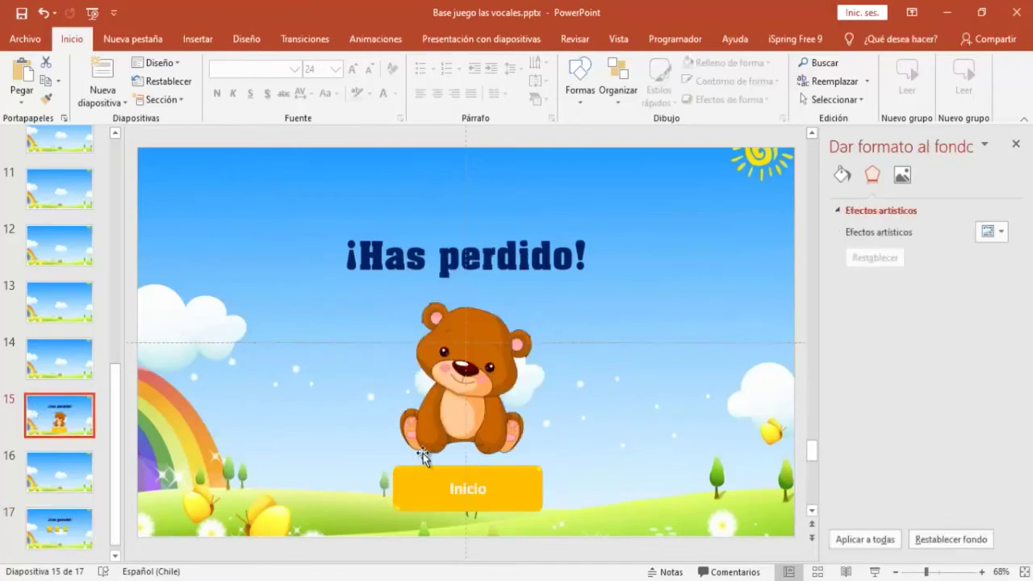
- Copy slide 15's gold Inicio button and paste it beneath the stars on slide 17
left_click(537, 487)
right_click(536, 487)
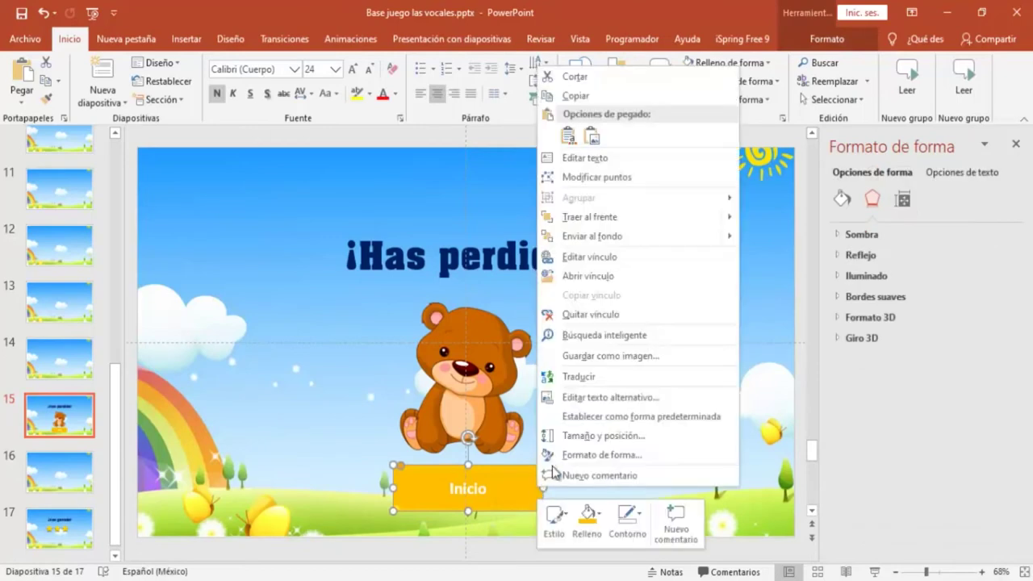
left_click(601, 97)
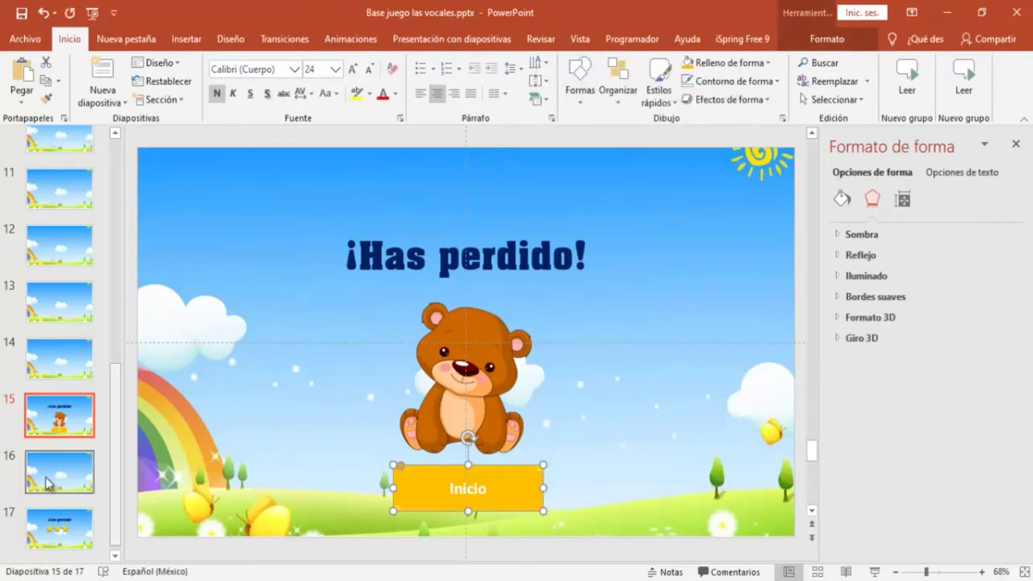
left_click(48, 522)
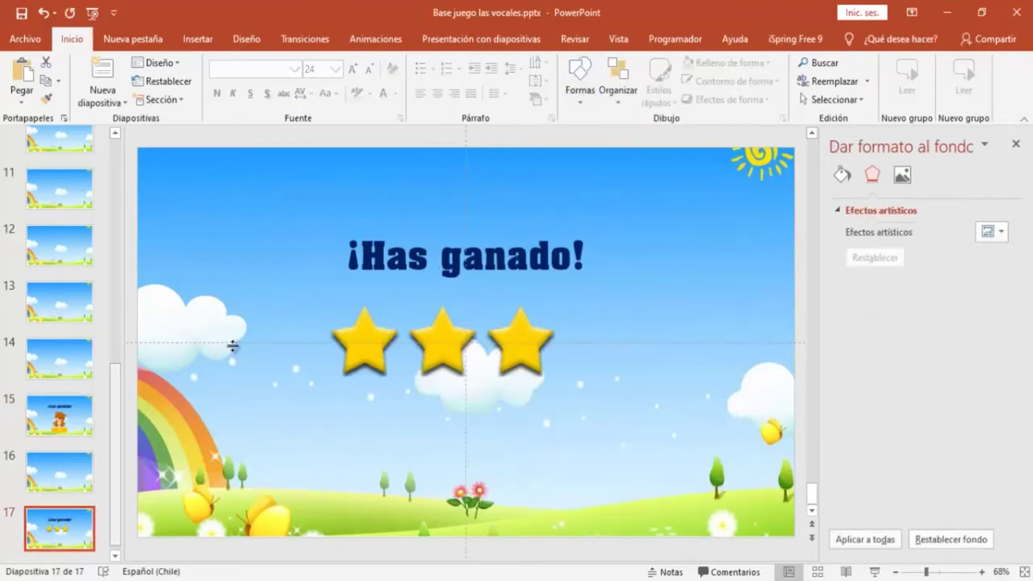
right_click(222, 276)
left_click(251, 307)
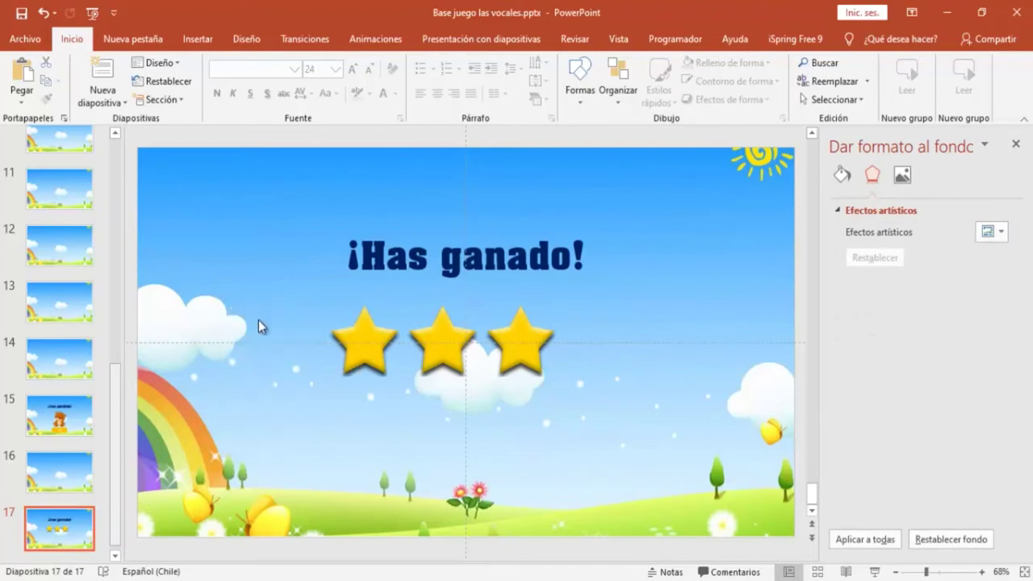
left_click(575, 457)
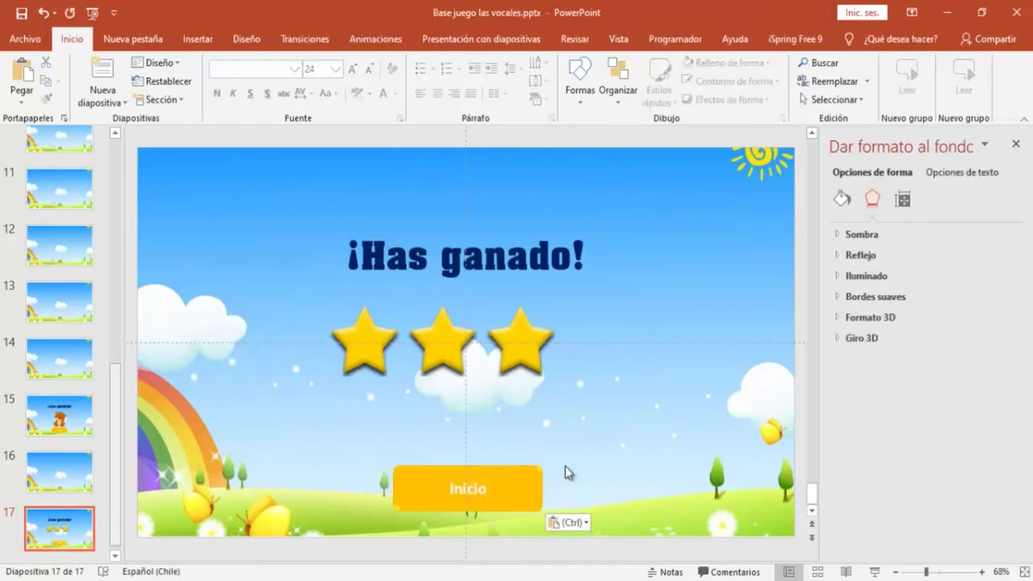
left_click(32, 420)
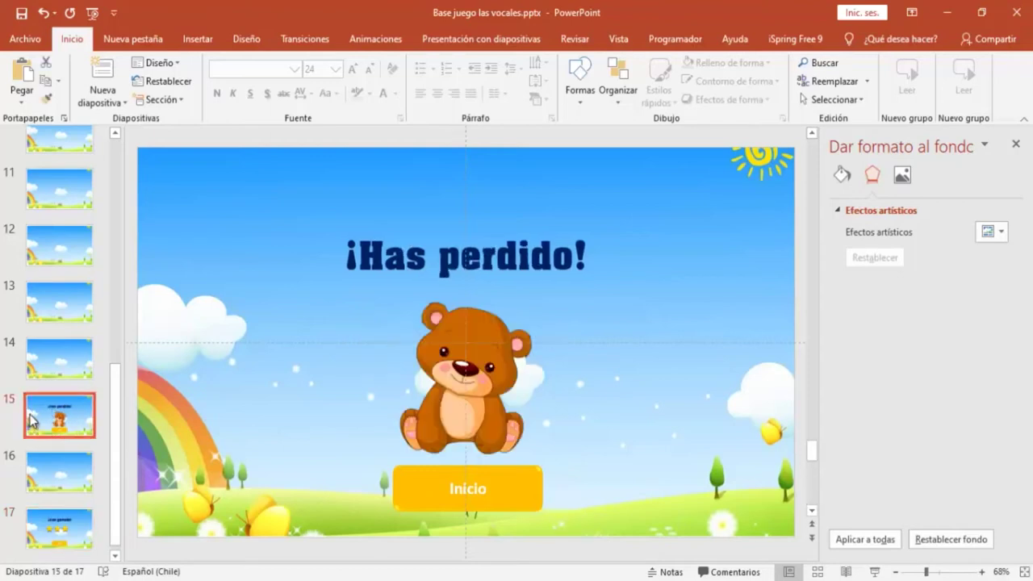
left_click(36, 534)
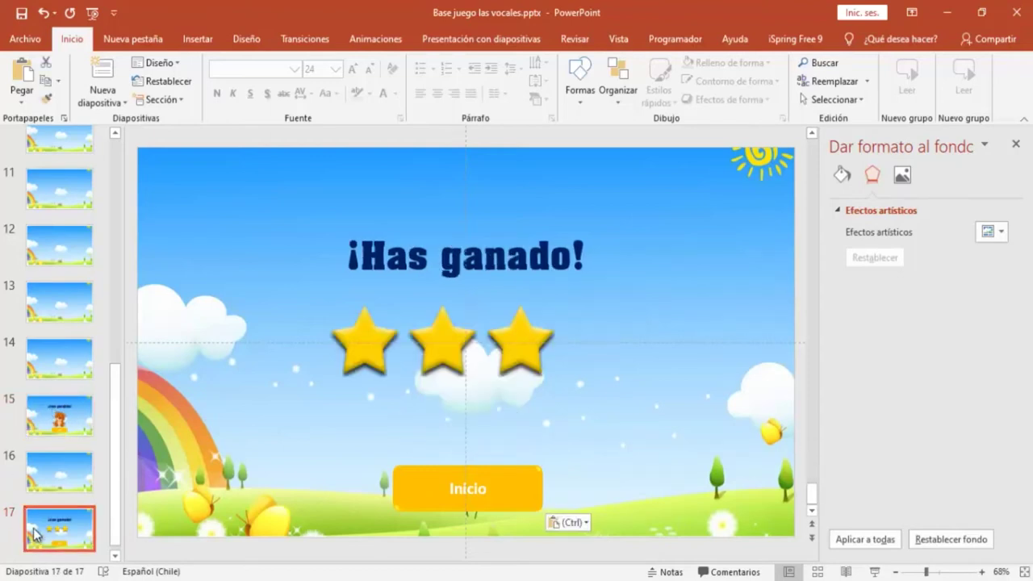
scroll(76, 358, "up", 1)
- Set slide 4 to advance automatically after 00:00,00 instead of on mouse click
scroll(75, 358, "up", 2)
scroll(78, 361, "up", 2)
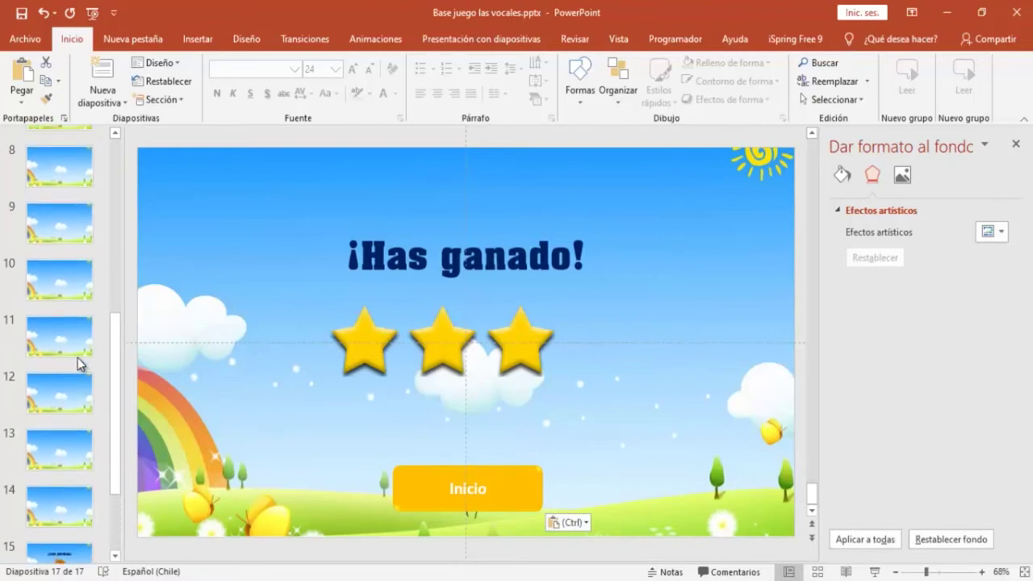
scroll(78, 363, "up", 1)
scroll(77, 363, "up", 2)
scroll(77, 363, "up", 1)
scroll(77, 363, "up", 1)
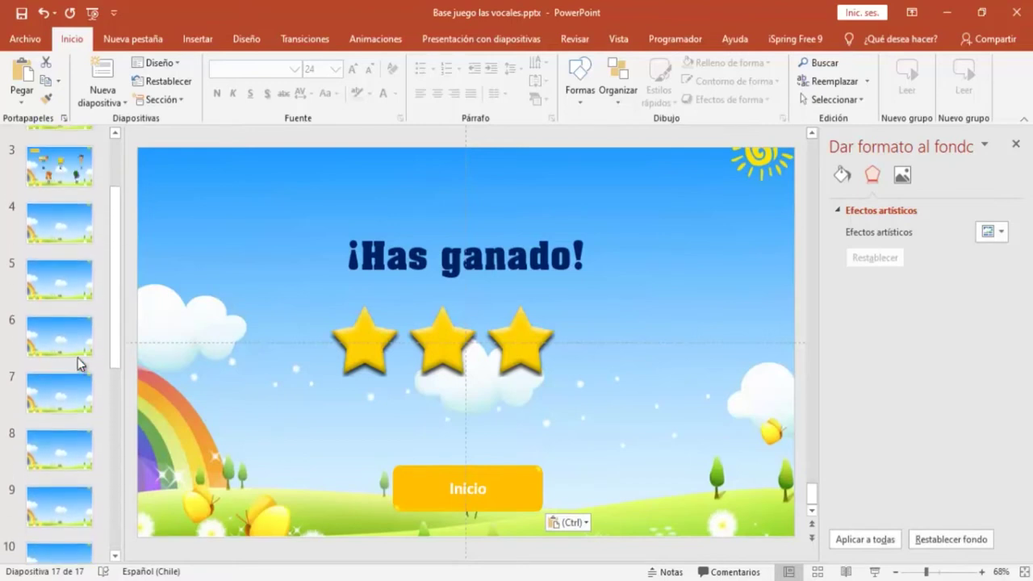
scroll(78, 357, "up", 1)
scroll(78, 357, "up", 1)
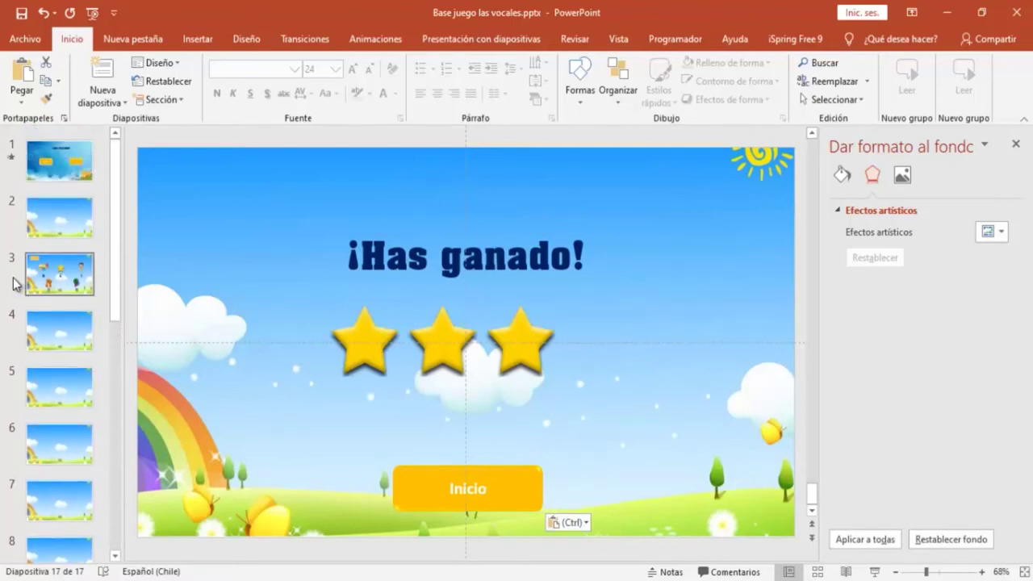
left_click(51, 331)
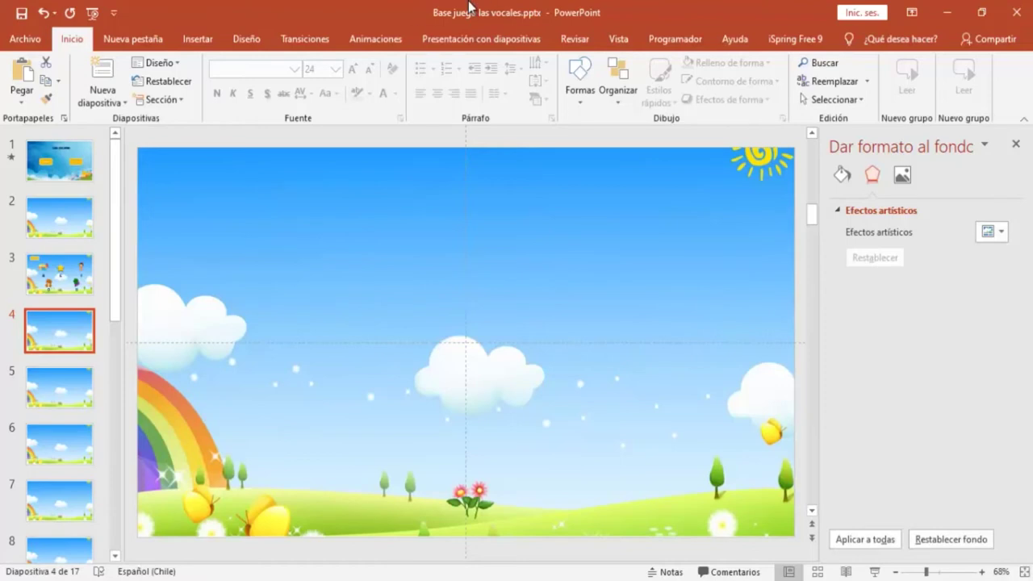
left_click(299, 42)
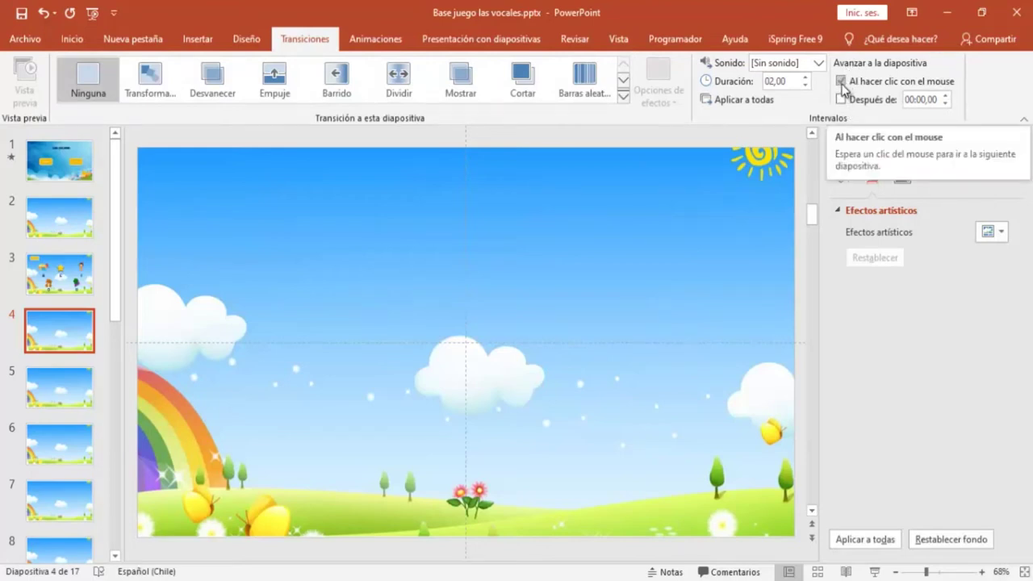
left_click(841, 81)
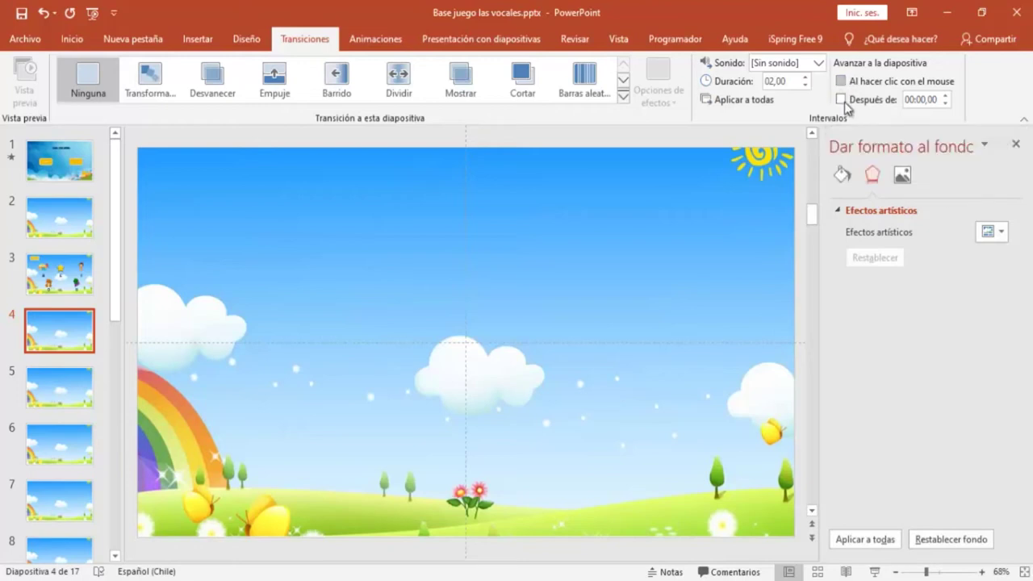
left_click(842, 99)
left_click(54, 390)
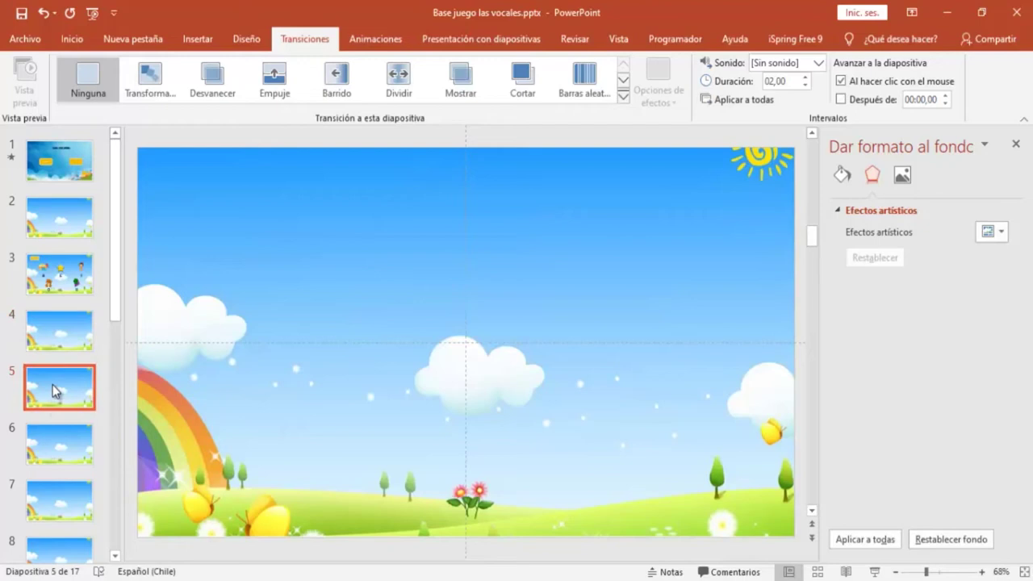
left_click(193, 41)
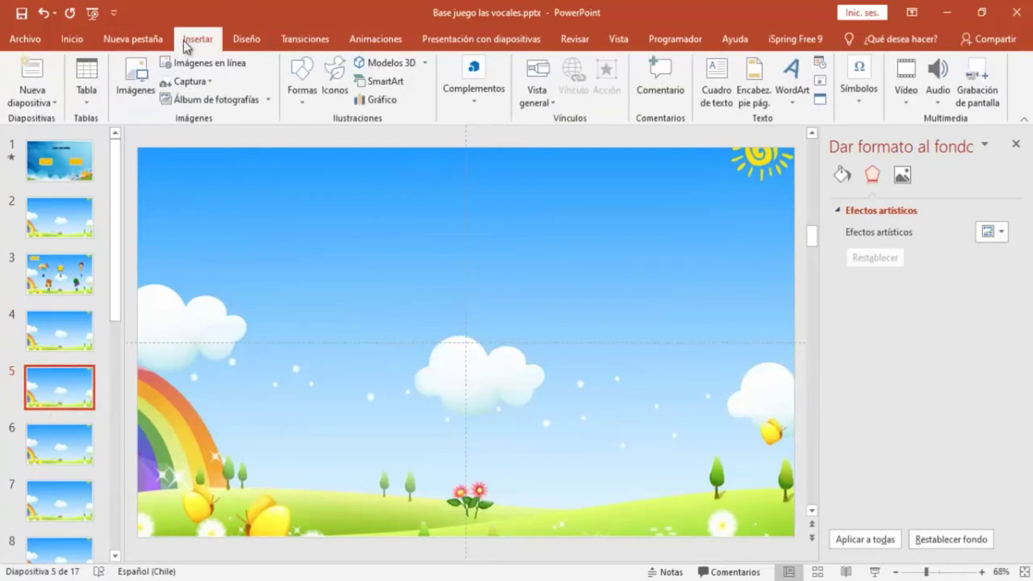
- Insert the INDIO.png character on slide 5 and place it at left, about 6,48 × 3,37 cm
left_click(136, 75)
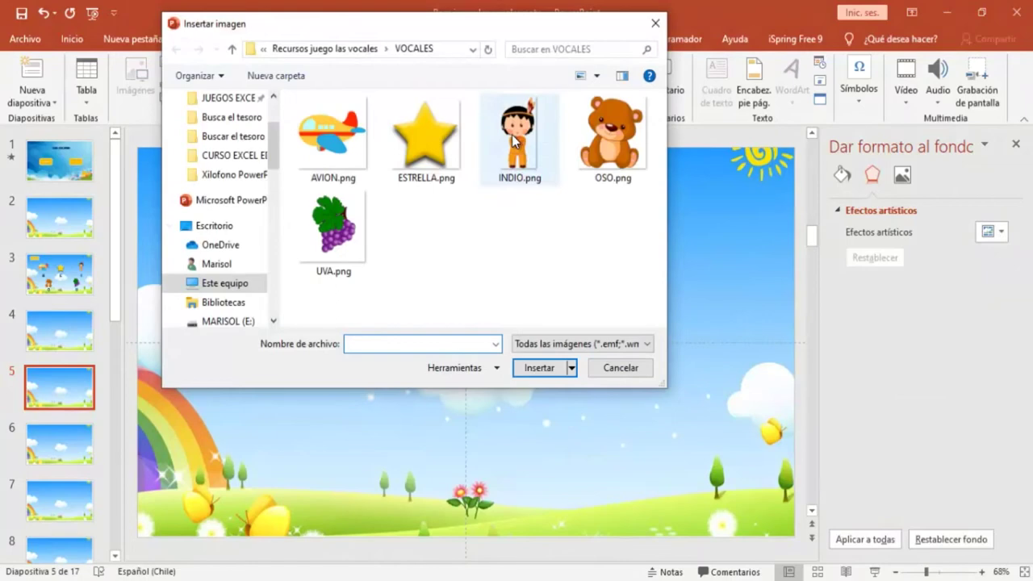
left_click(516, 141)
left_click(539, 369)
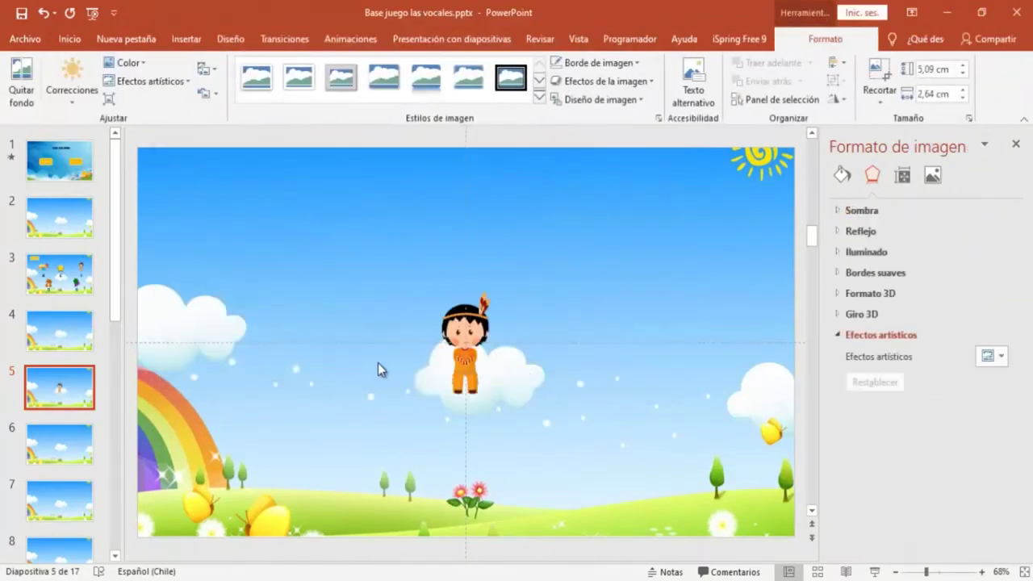
mouse_move(456, 347)
left_mouse_down()
mouse_move(262, 354)
mouse_move(286, 314)
left_mouse_up()
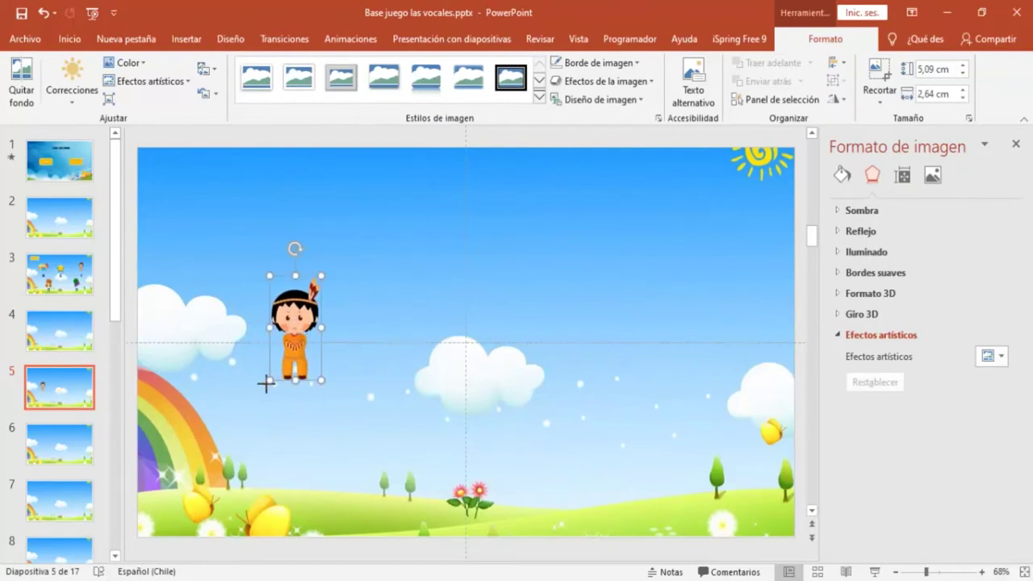
left_click_drag(266, 383, 255, 407)
left_click_drag(301, 318, 311, 323)
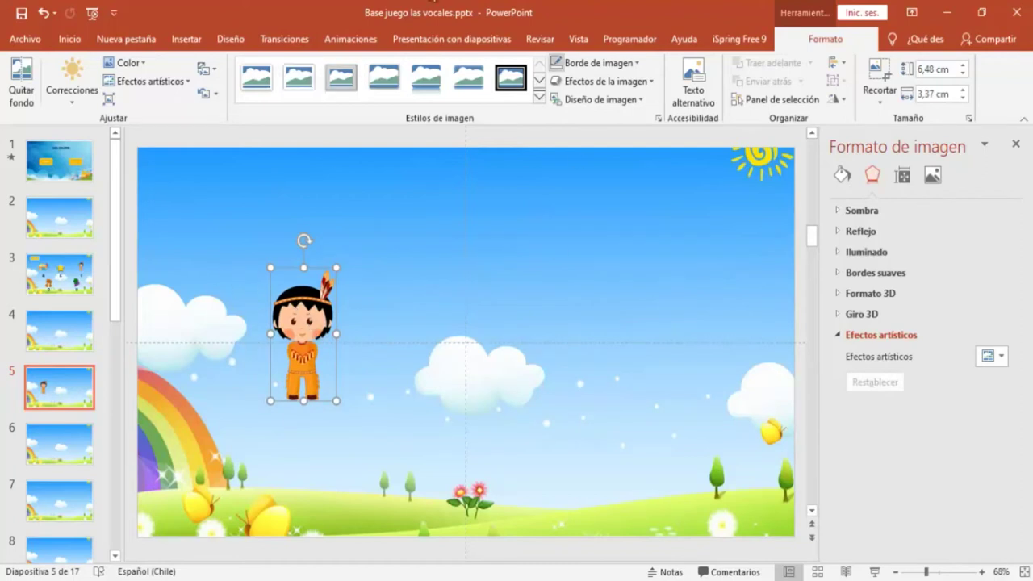
left_click(184, 38)
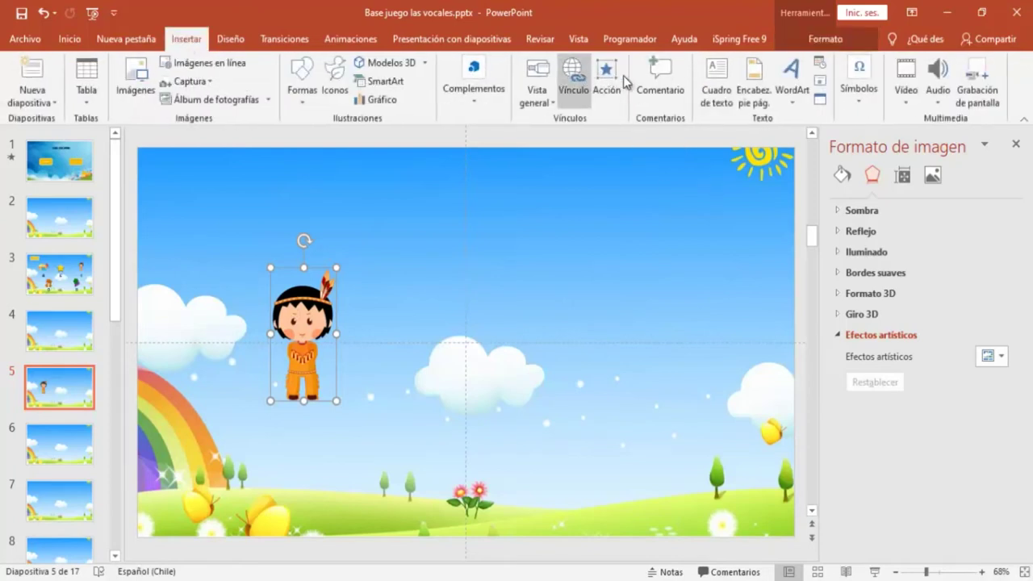
left_click(718, 78)
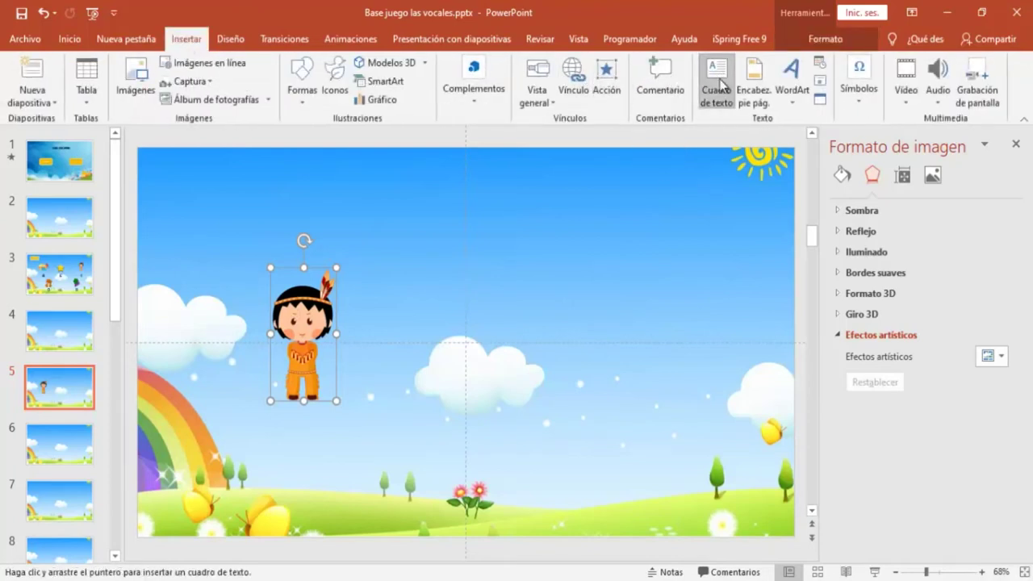
- Add a text box in the upper-right sky with a centred, bold 'a' in Aachen BT, size 54
left_click_drag(576, 227, 637, 268)
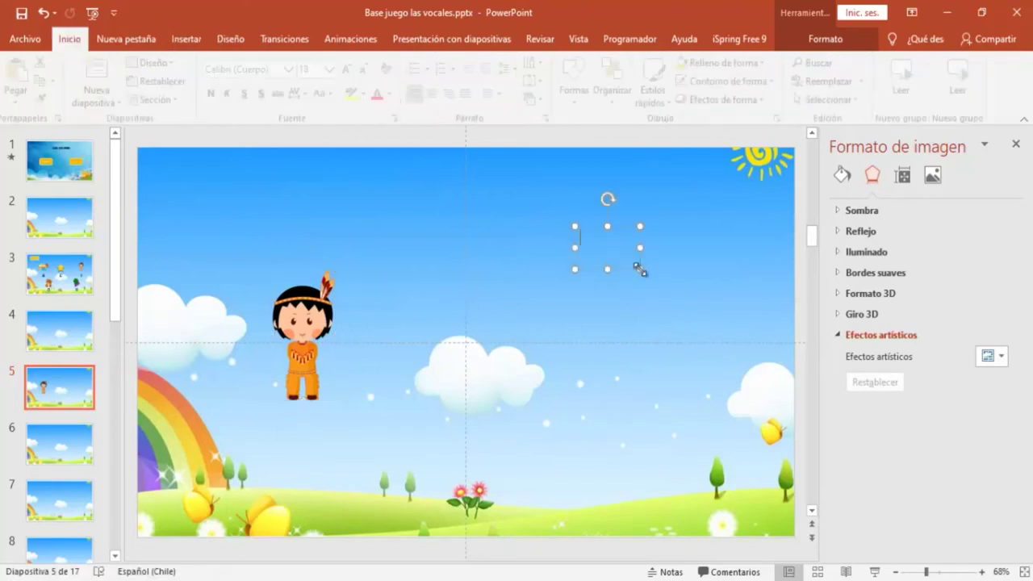
type("a")
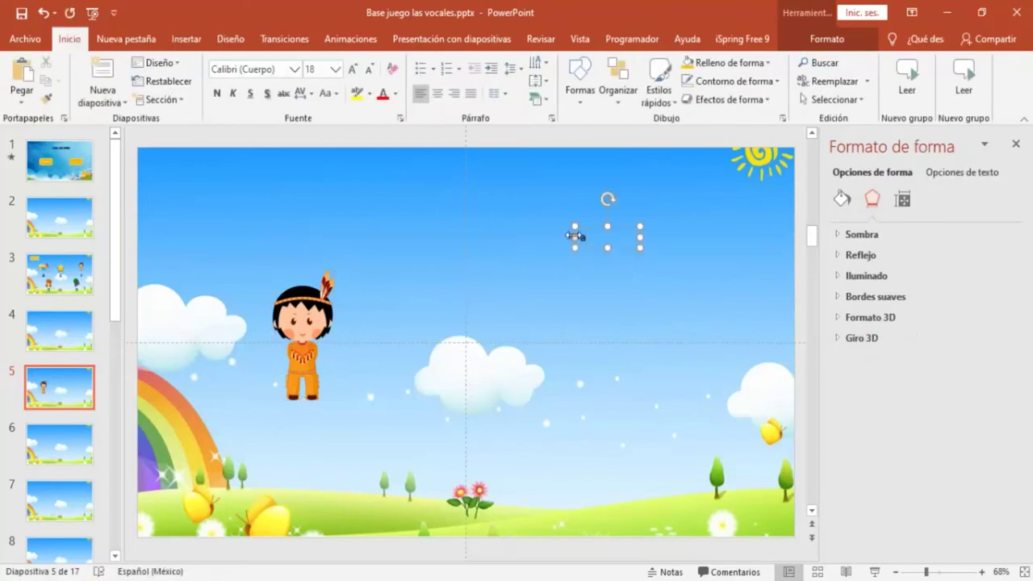
left_click(440, 96)
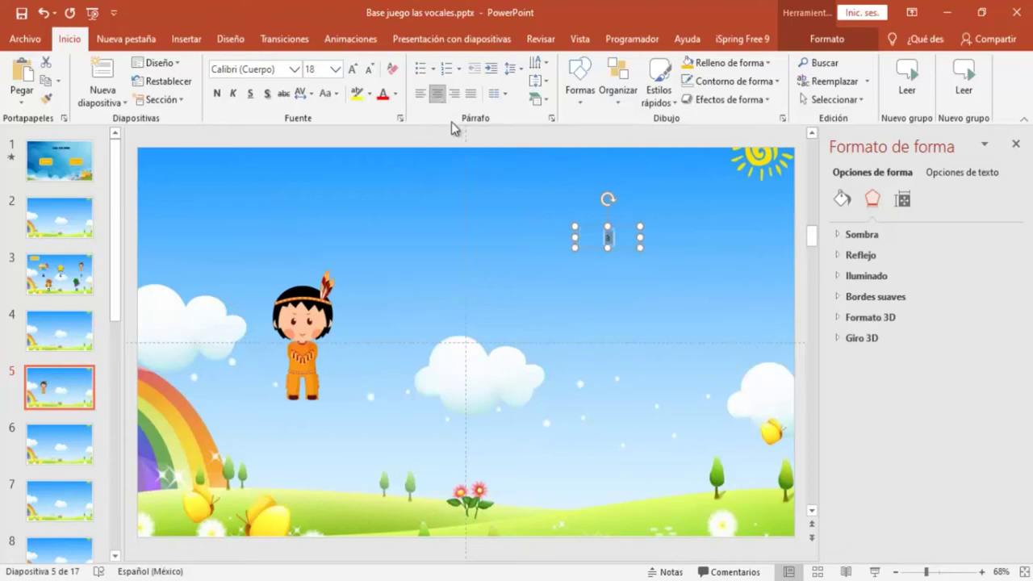
left_click(217, 99)
left_click(295, 71)
left_click(234, 164)
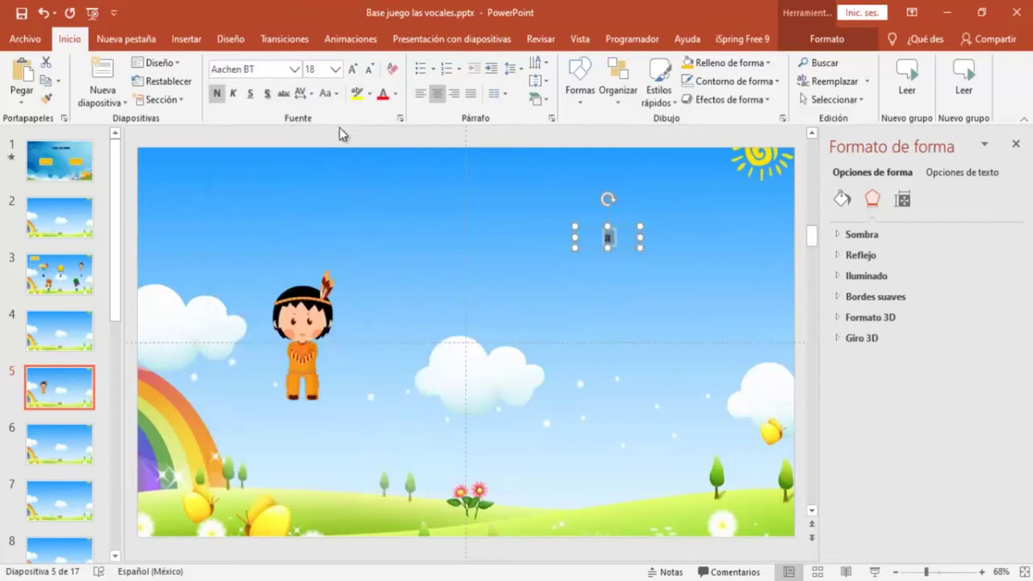
left_click(352, 70)
left_click(353, 70)
left_click(352, 70)
left_click(352, 70)
left_click(353, 69)
left_click(353, 69)
left_click(353, 69)
left_click(353, 69)
left_click(352, 69)
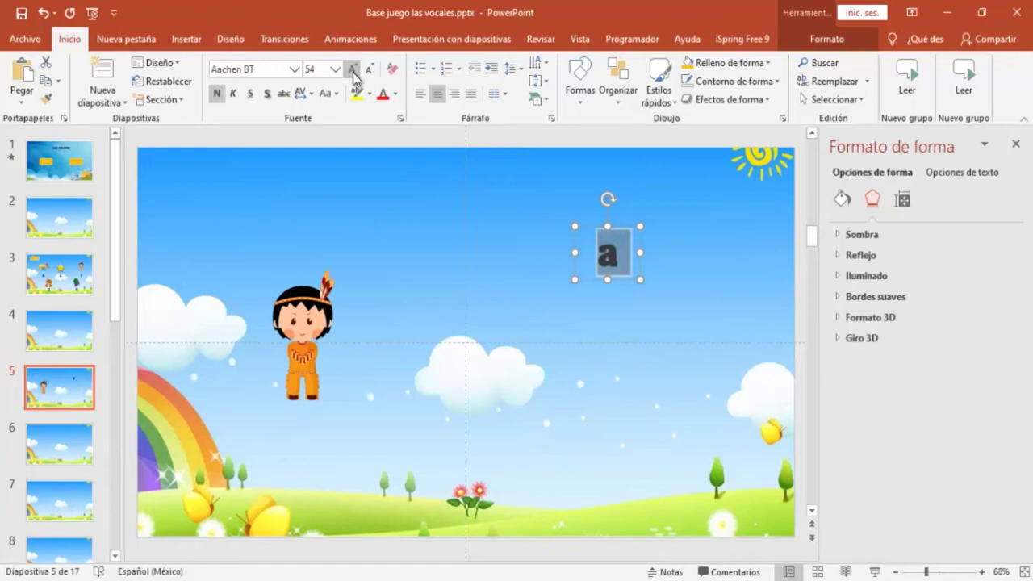
- Give the 'a' a dark blue text fill, enlarge it to 72 and nudge it up-right
left_click(817, 42)
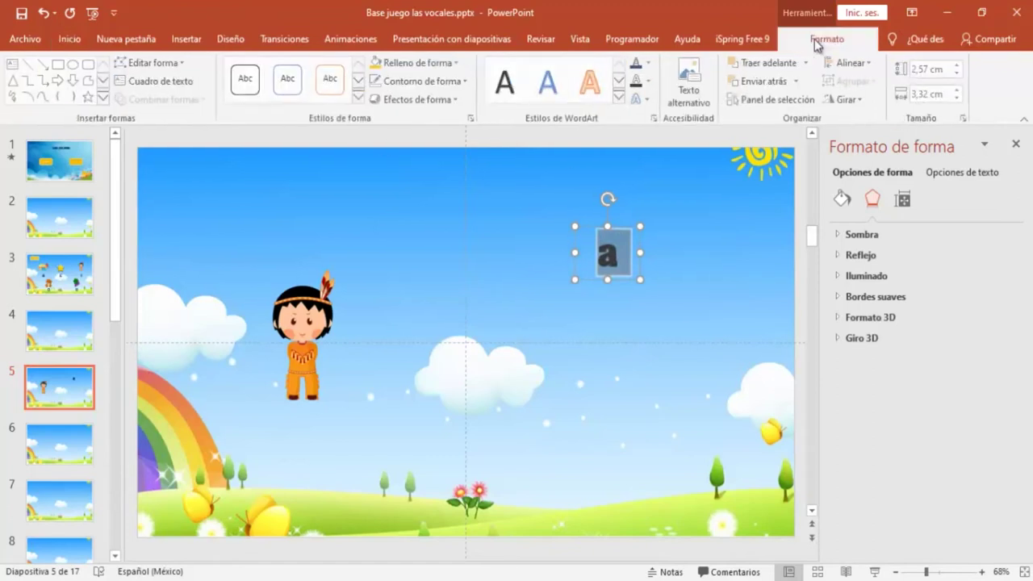
left_click(652, 65)
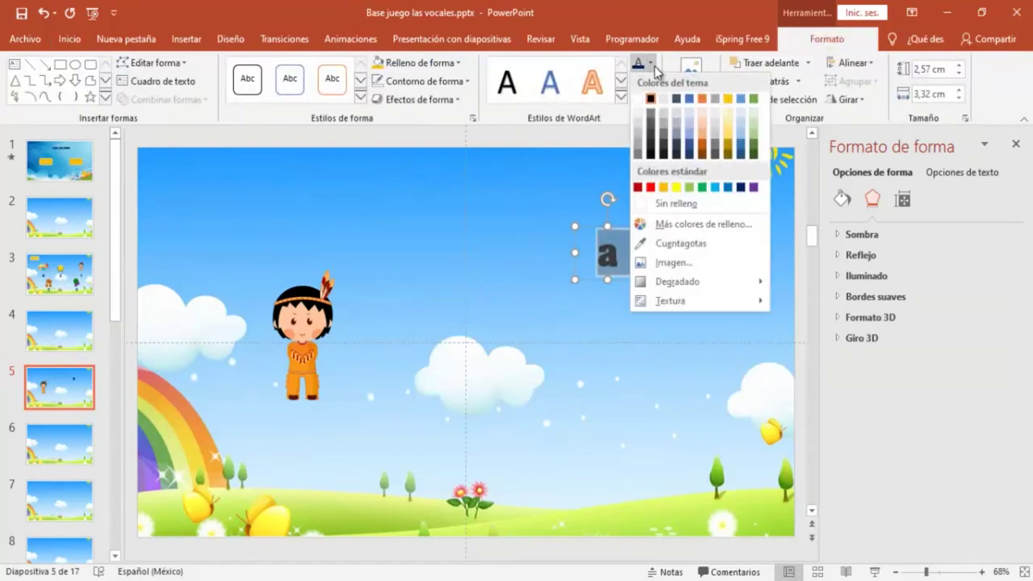
left_click(690, 156)
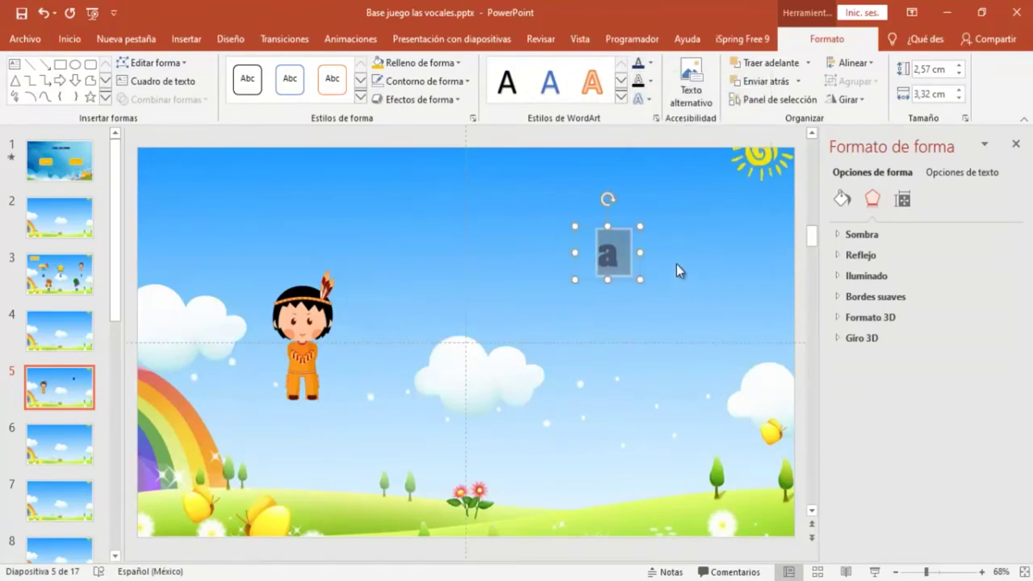
left_click(676, 264)
left_click(633, 252)
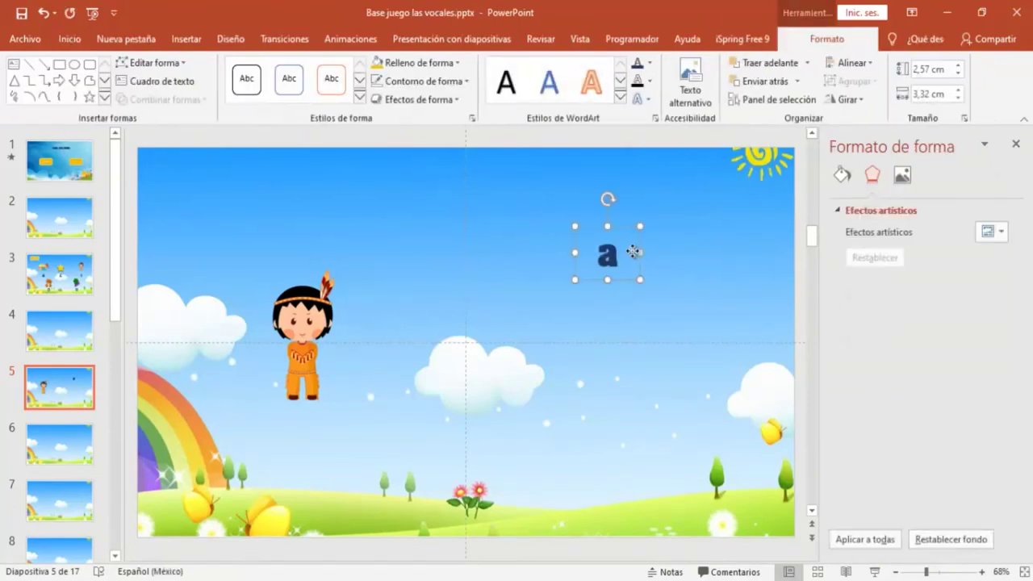
double_click(607, 255)
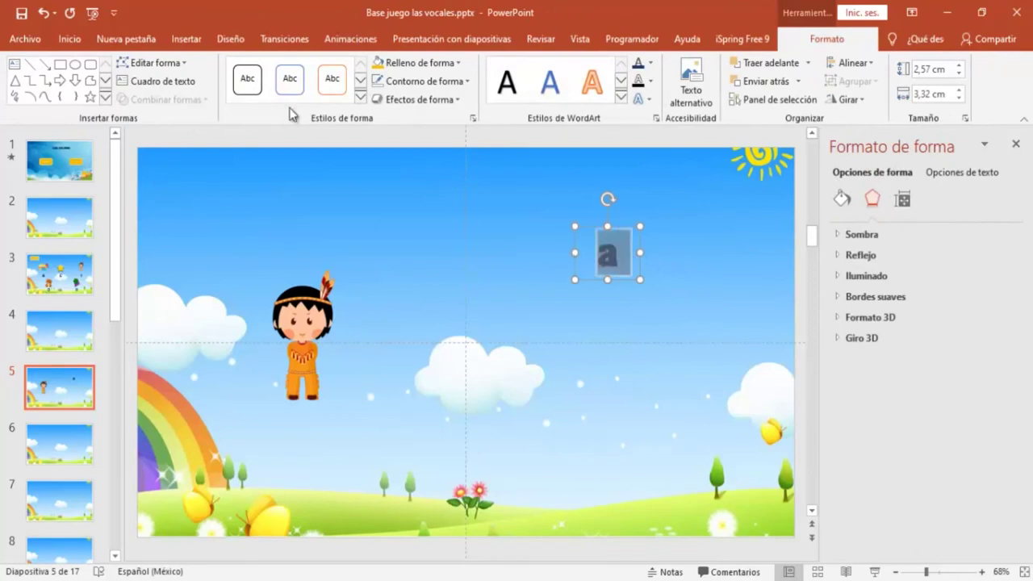
left_click(75, 42)
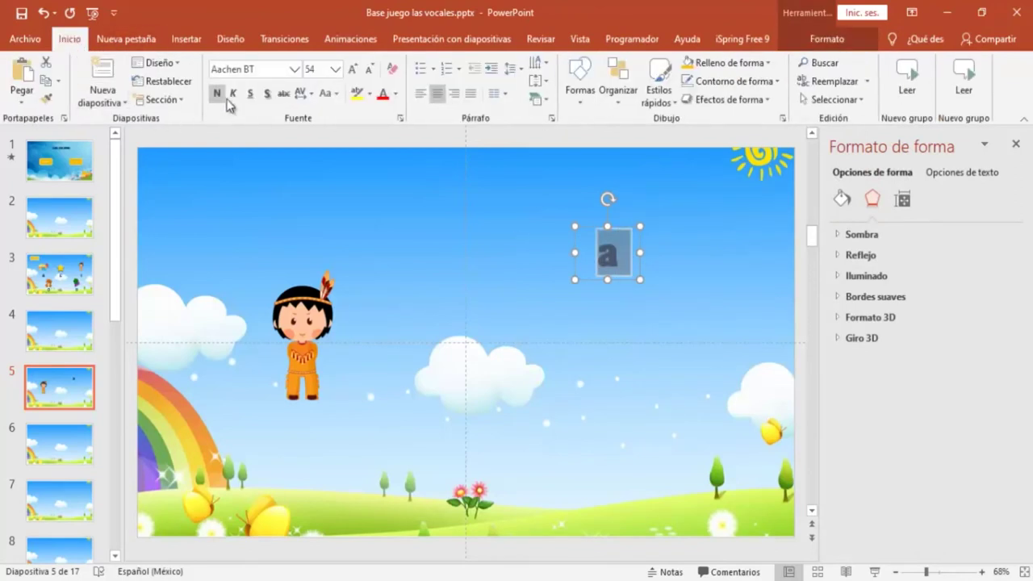
left_click(352, 71)
left_click(352, 71)
left_click(352, 71)
left_click(685, 258)
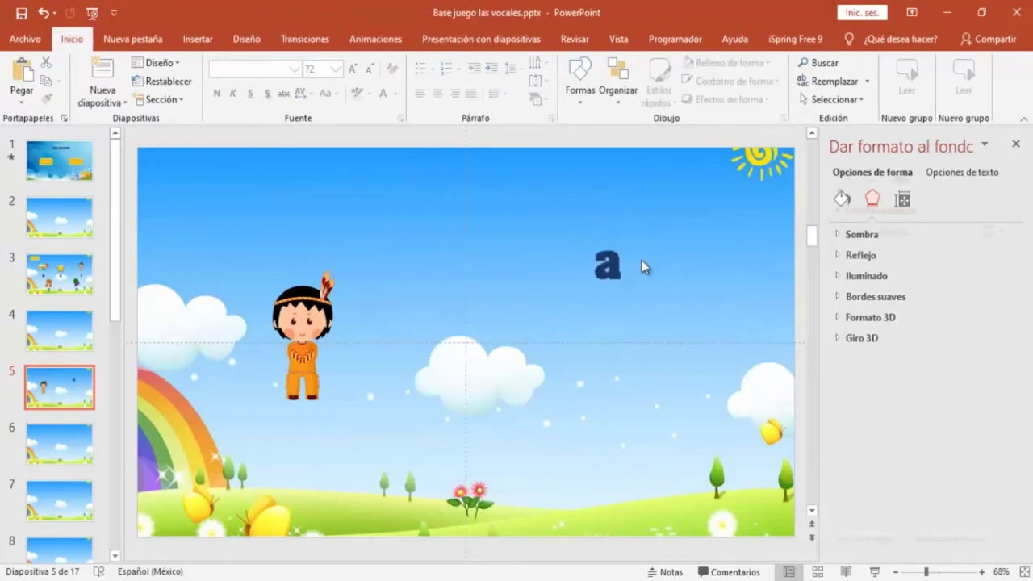
left_click(634, 262)
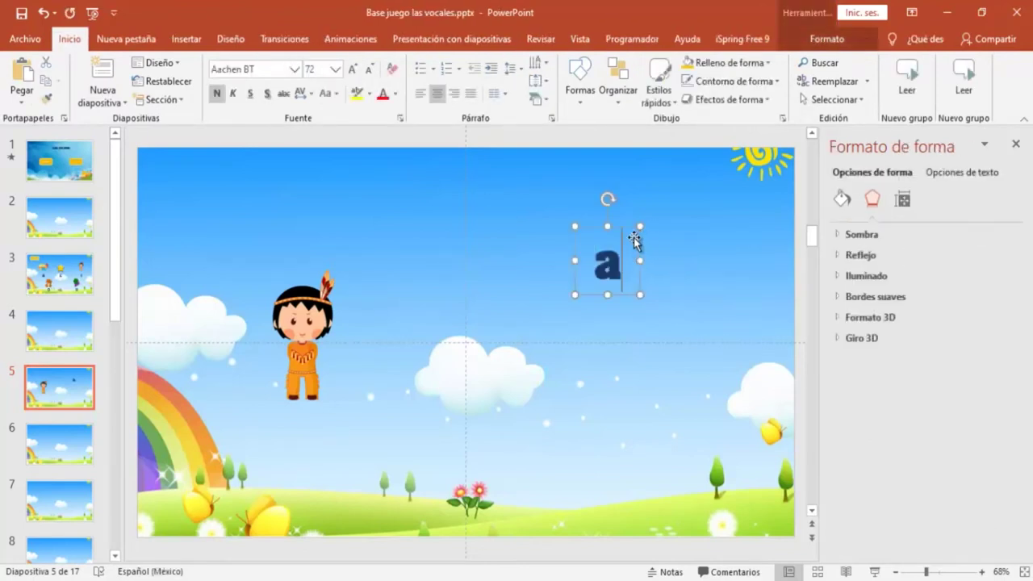
left_click_drag(629, 241, 650, 229)
- Paste two copies of the 'a' text box stacked below the original
right_click(651, 229)
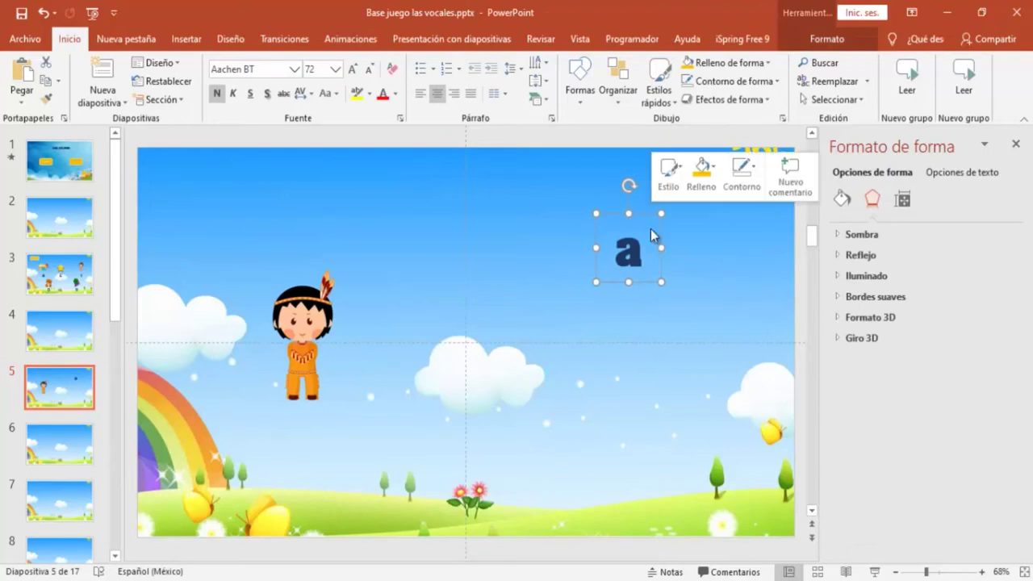
left_click(691, 241)
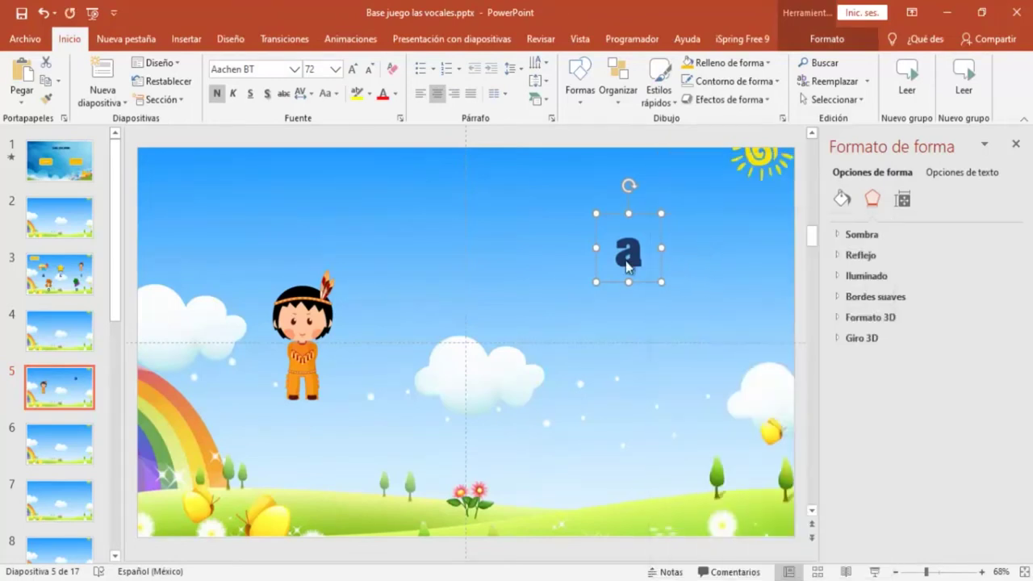
right_click(680, 266)
key("Escape")
left_click(658, 274)
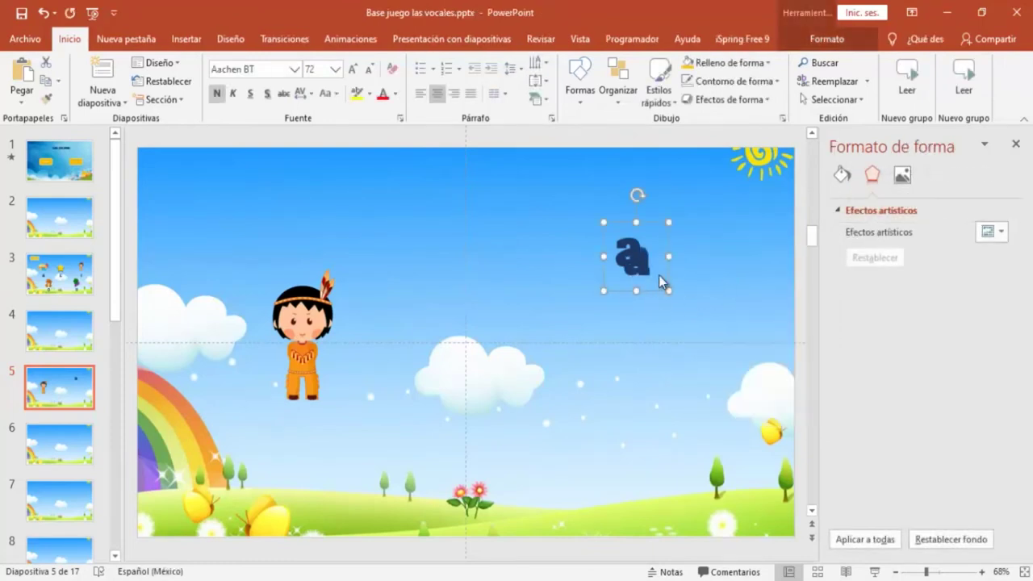
key("ctrl+v")
left_click_drag(652, 272, 649, 342)
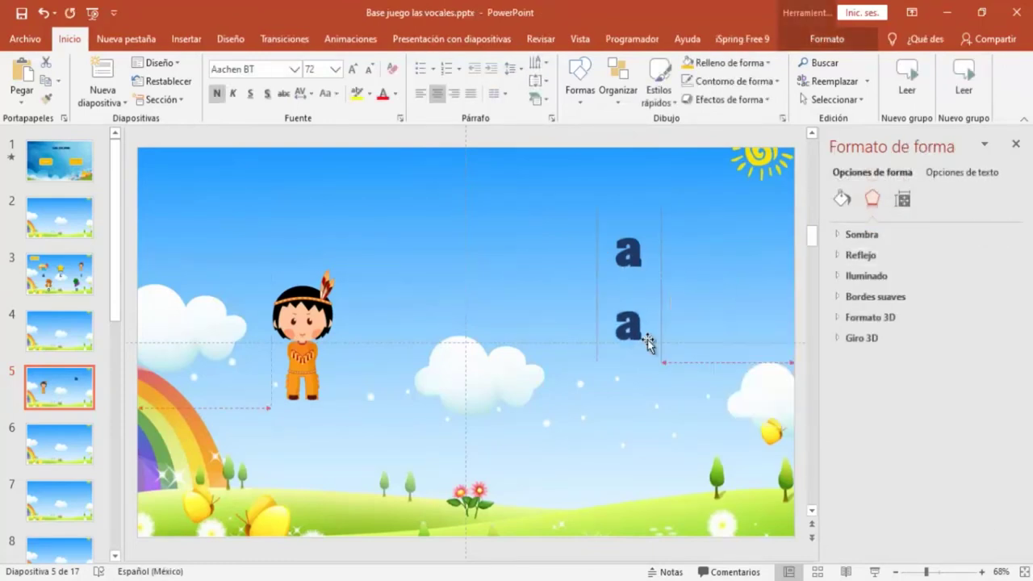
right_click(717, 254)
left_click(751, 285)
key("ctrl+v")
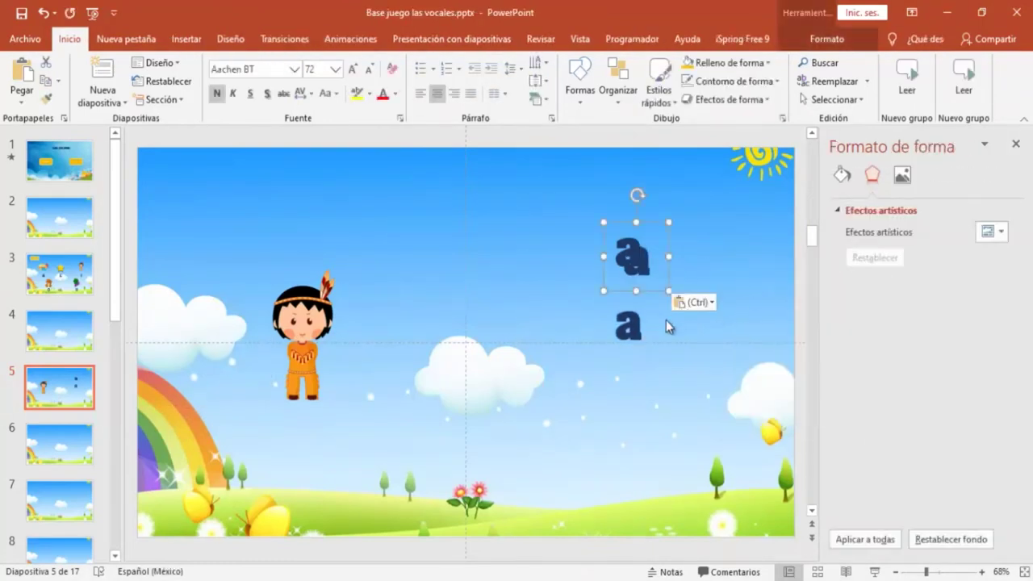
left_click_drag(660, 274, 657, 411)
- Retype the copies as 'e' and 'i' and even out the vertical column
left_click(630, 327)
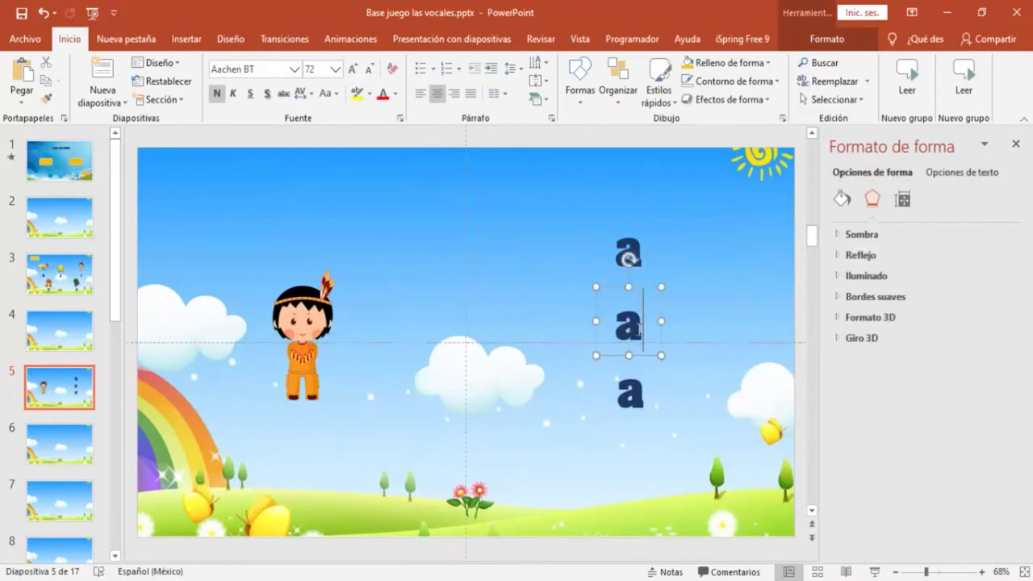
double_click(630, 331)
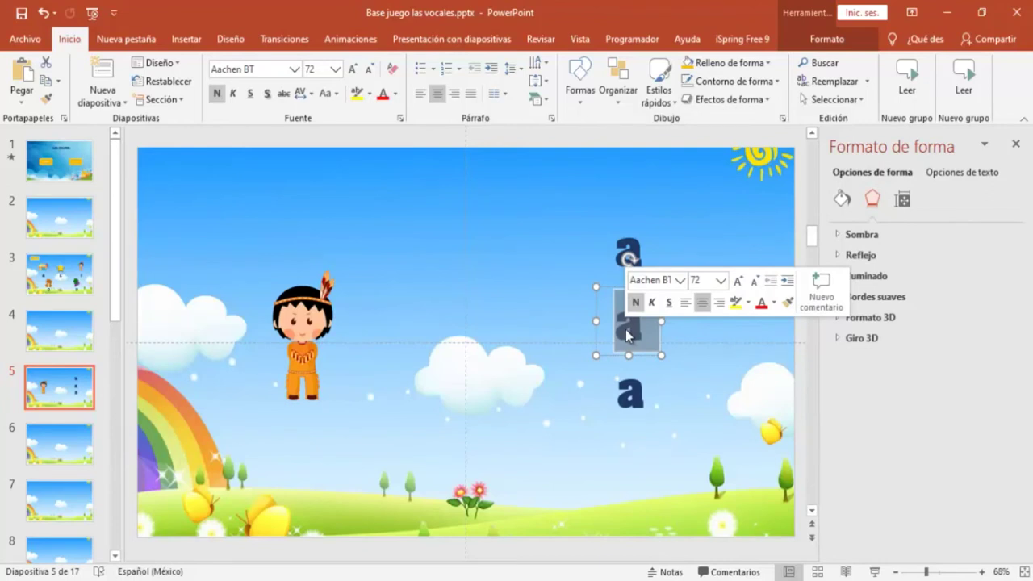
type("e")
double_click(637, 393)
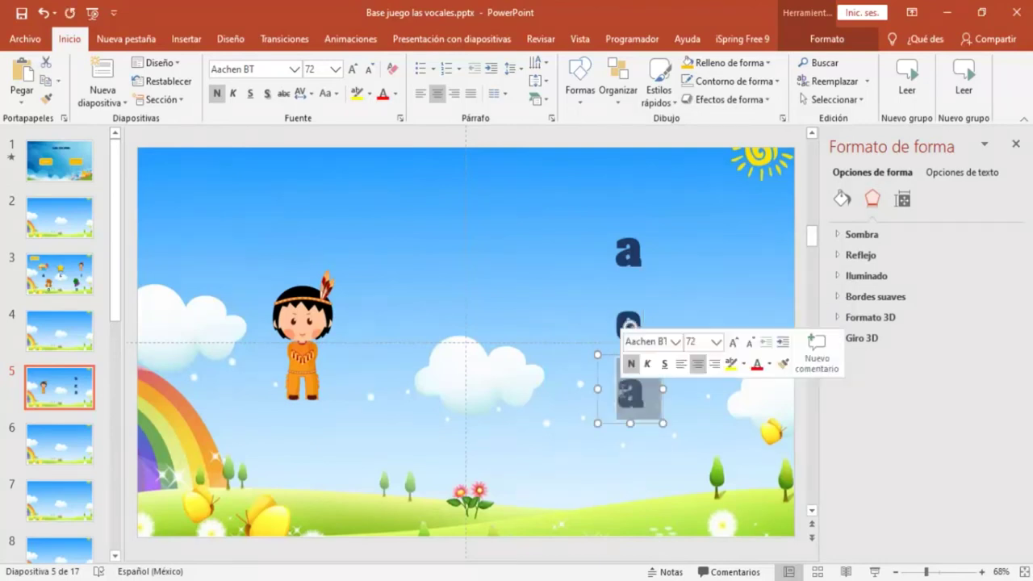
type("i")
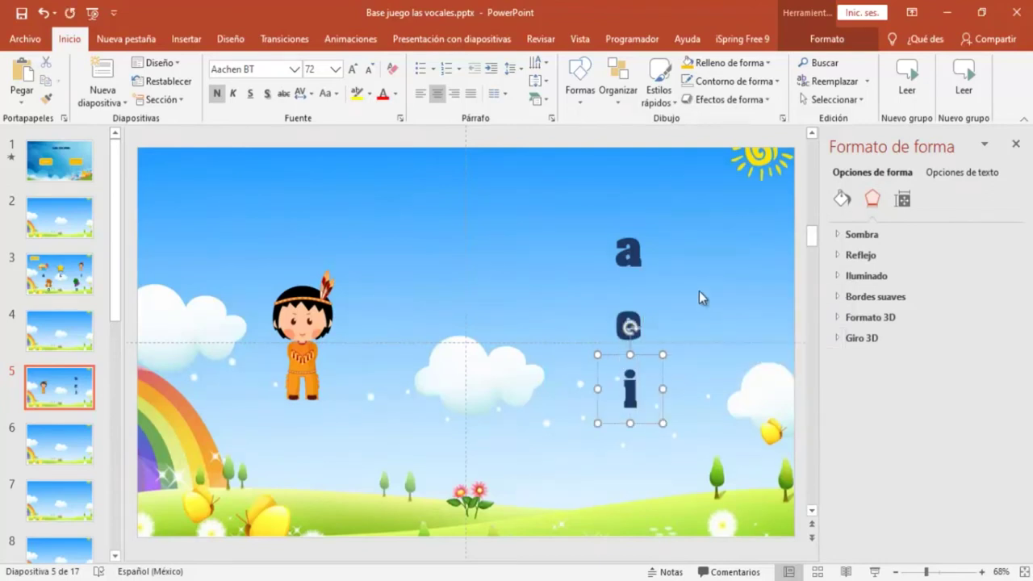
left_click(699, 291)
left_click(659, 387)
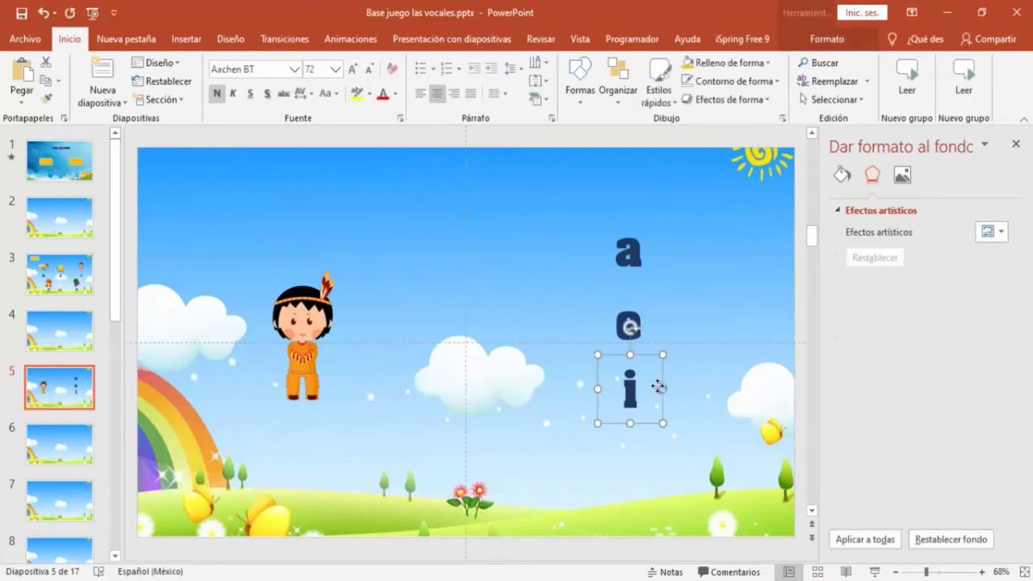
left_click_drag(659, 387, 659, 395)
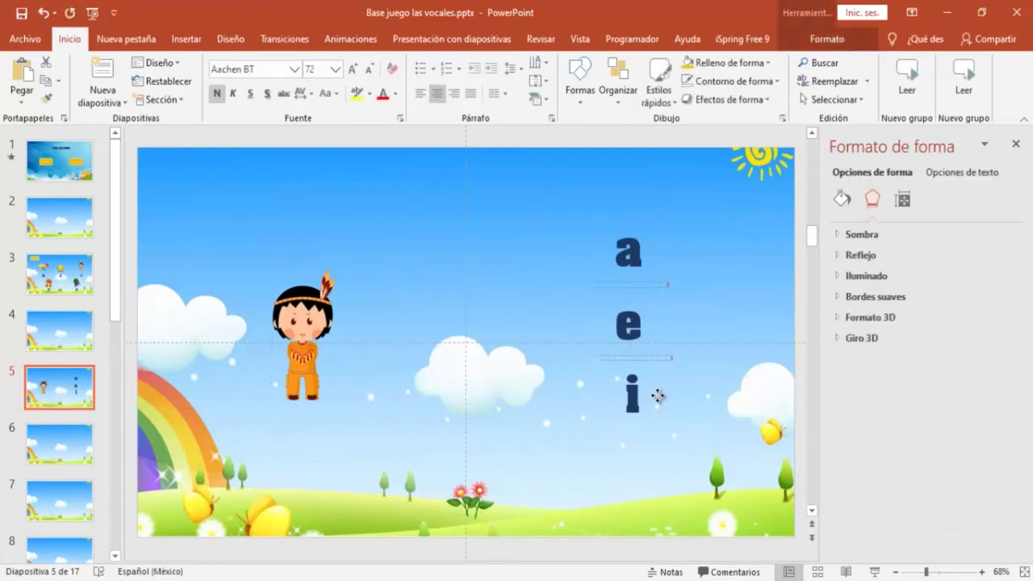
left_click(681, 259)
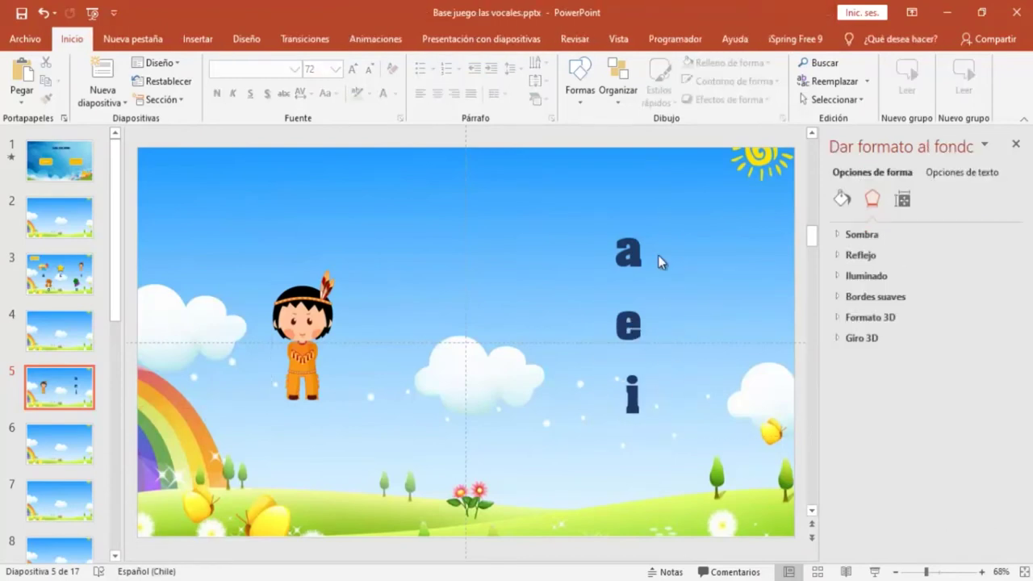
- Open the Selection pane and rename the 'a' text box to malo1
left_click(644, 253)
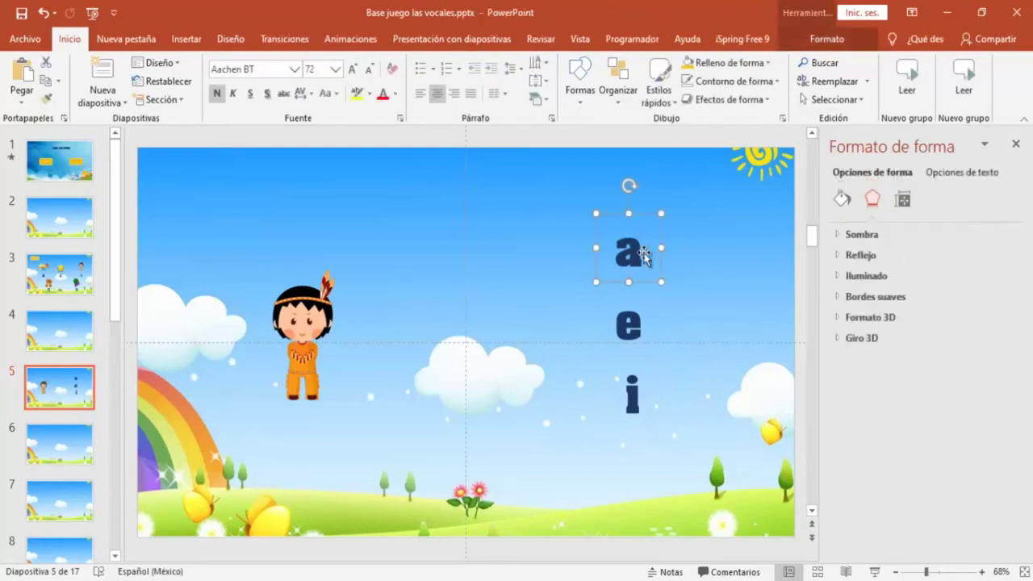
left_click(811, 42)
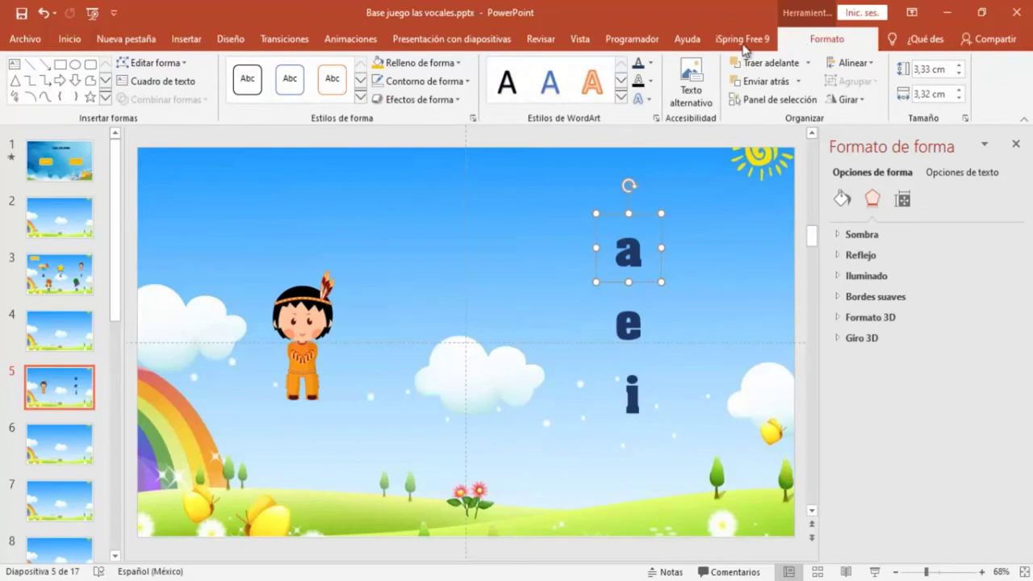
left_click(766, 102)
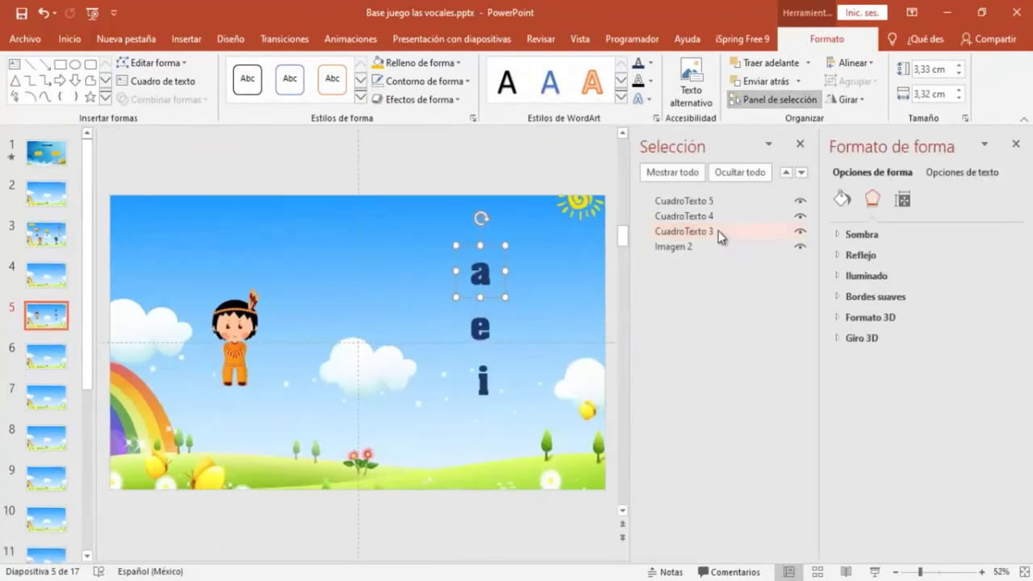
double_click(724, 231)
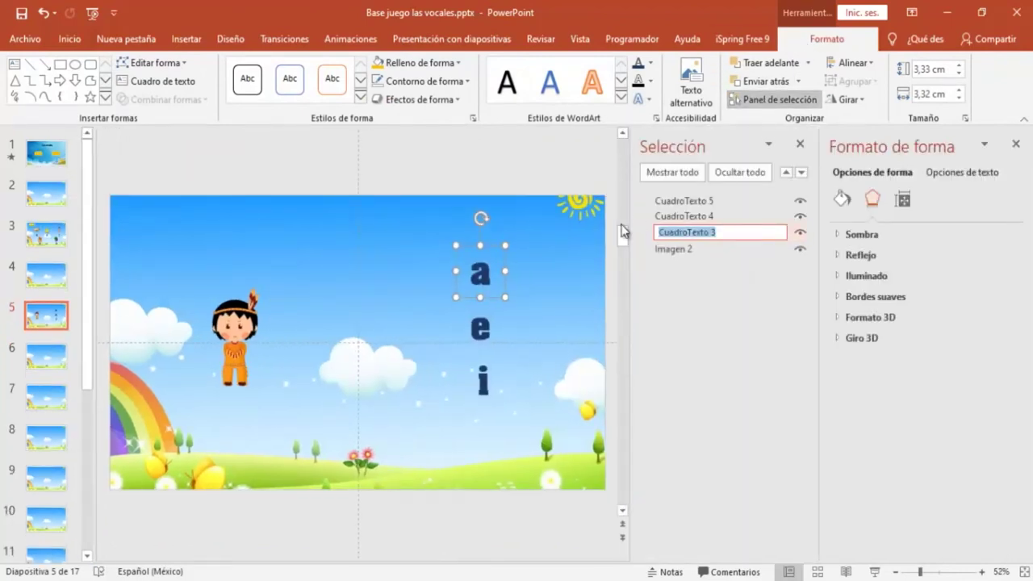
type("malo1")
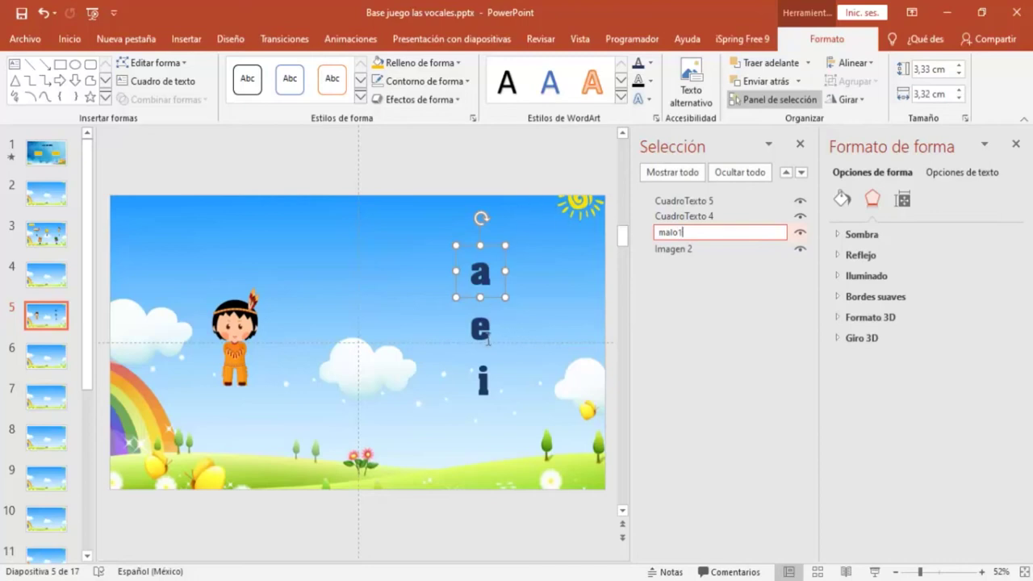
left_click(489, 334)
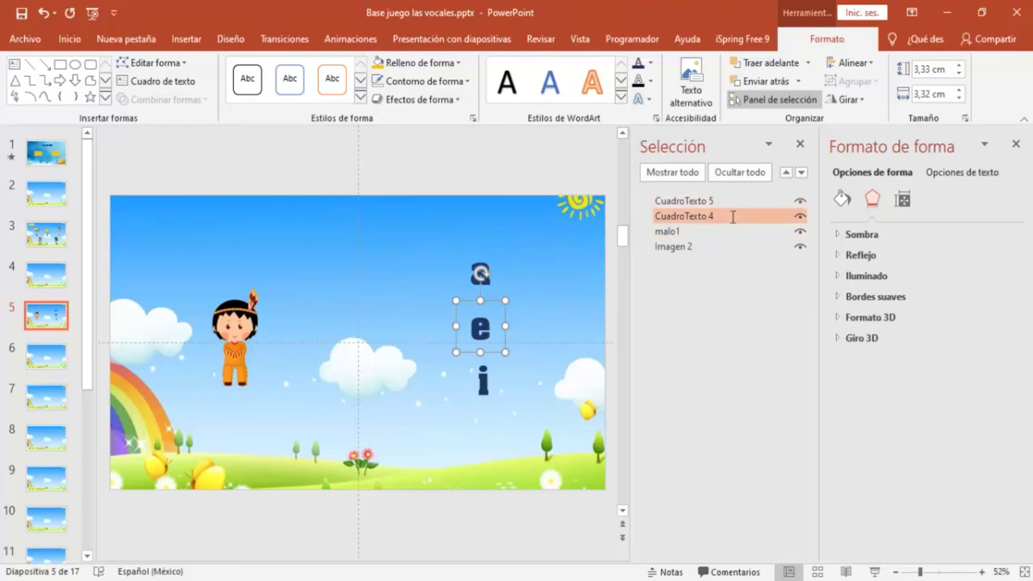
- Rename the 'e' text box to malo2 and the 'i' text box to correcto
left_click(733, 216)
type("m")
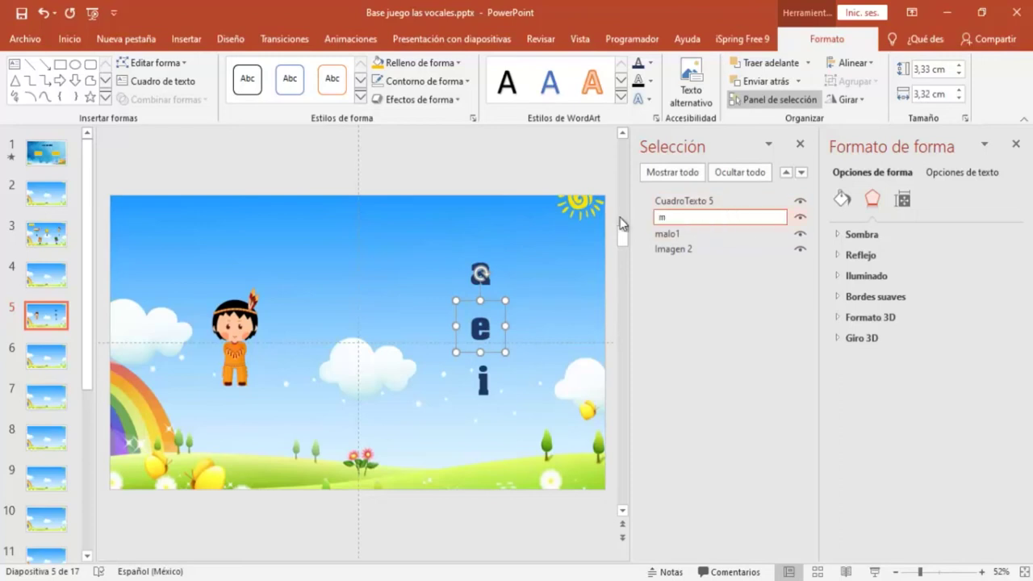
type("alo2")
left_click(495, 378)
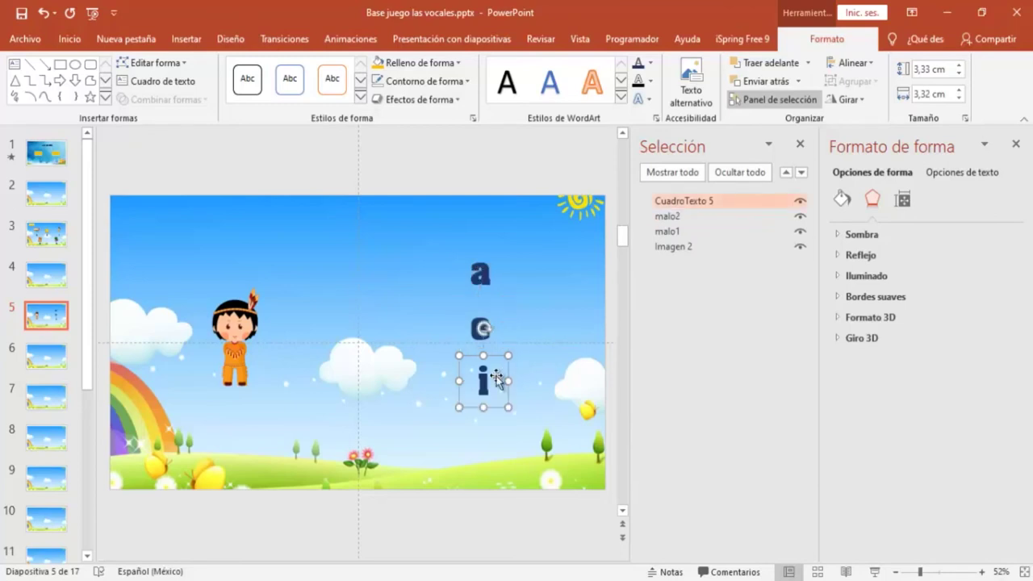
left_click(727, 203)
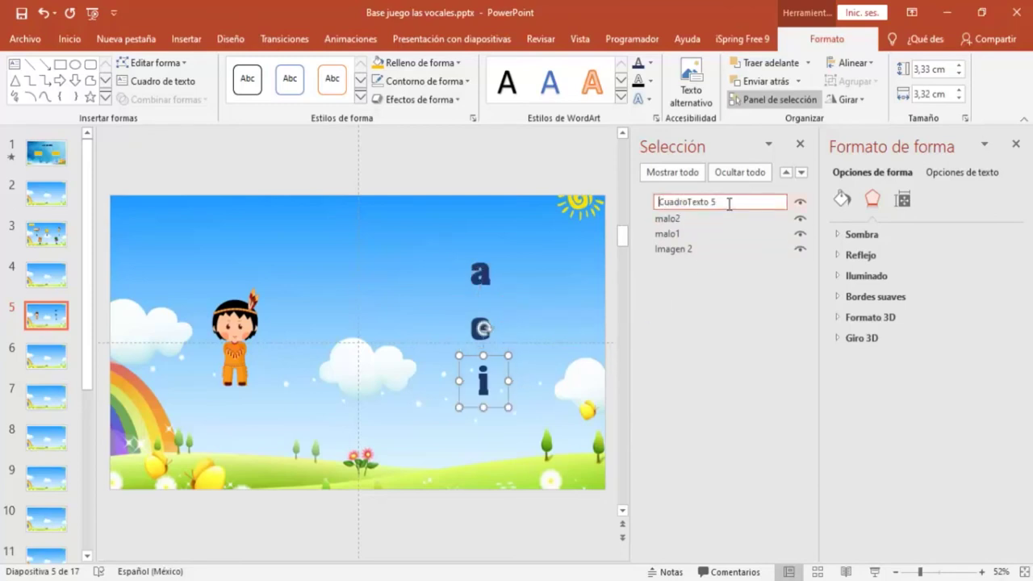
left_click_drag(728, 201, 639, 199)
type("co")
type("rrecto")
left_click(549, 258)
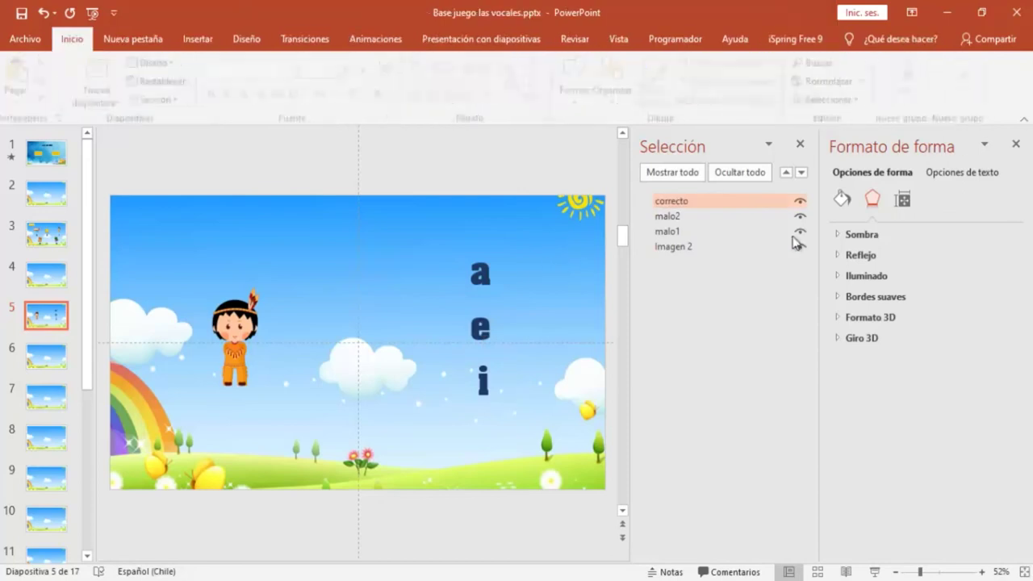
- Close the side panes and draw a right-pointing arrow near slide 5's top right corner
left_click(800, 143)
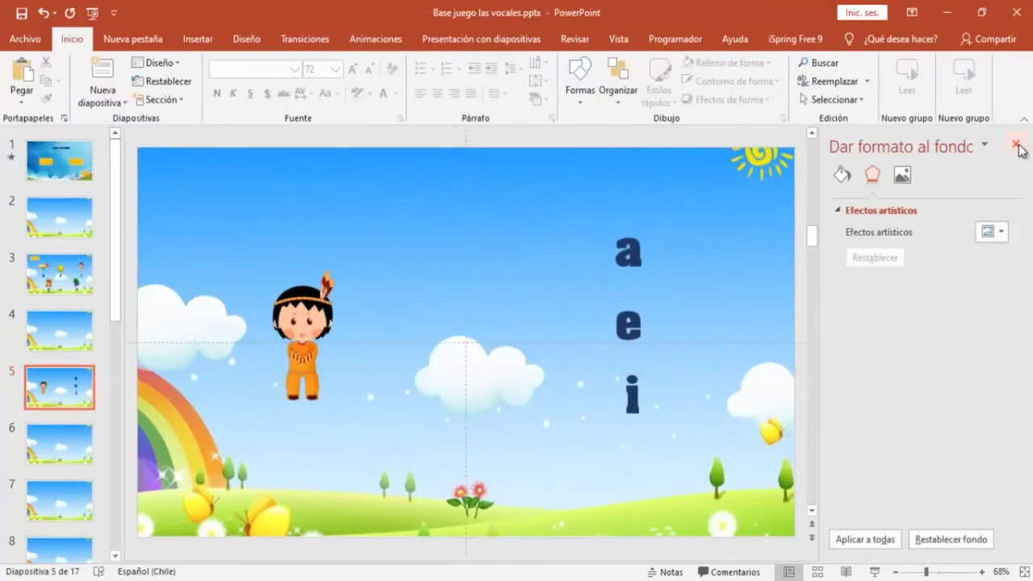
left_click(1014, 144)
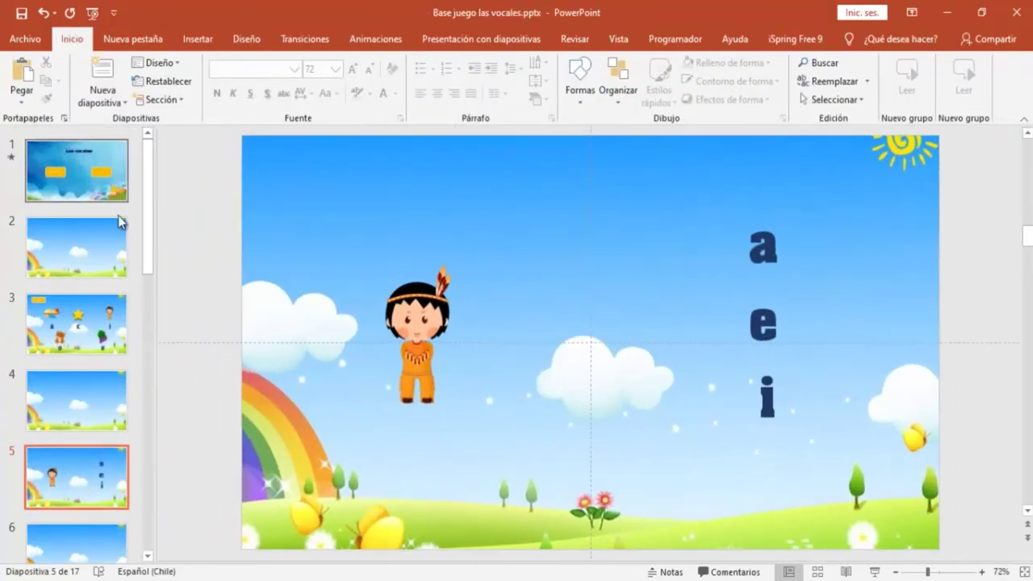
left_click(202, 42)
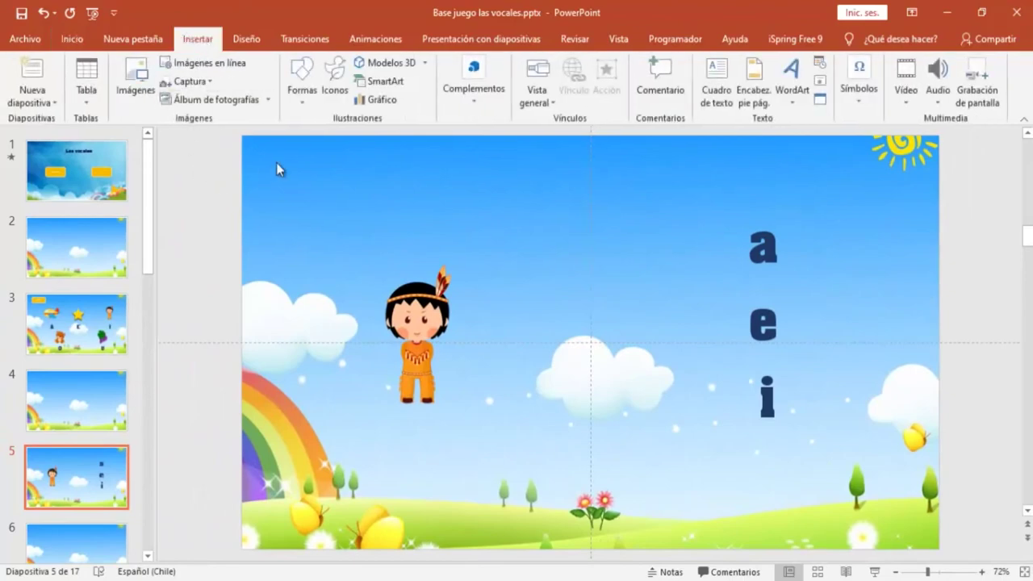
left_click(303, 104)
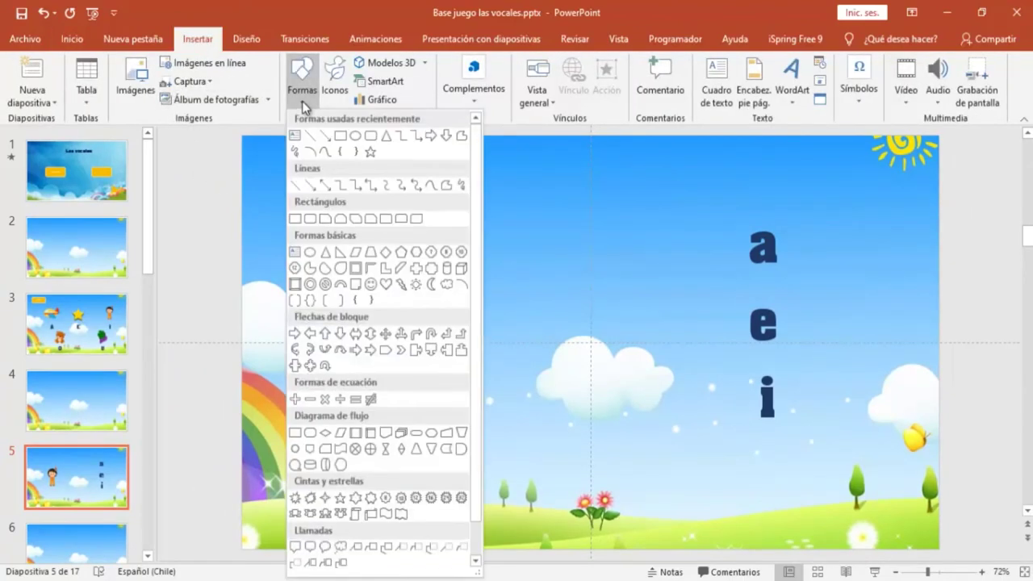
left_click(294, 333)
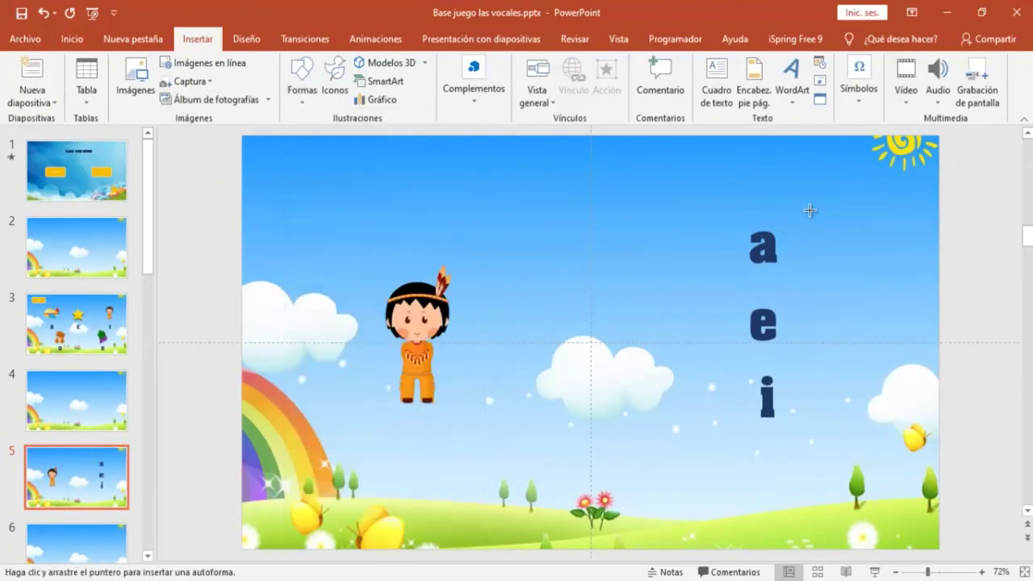
left_click_drag(797, 168, 871, 235)
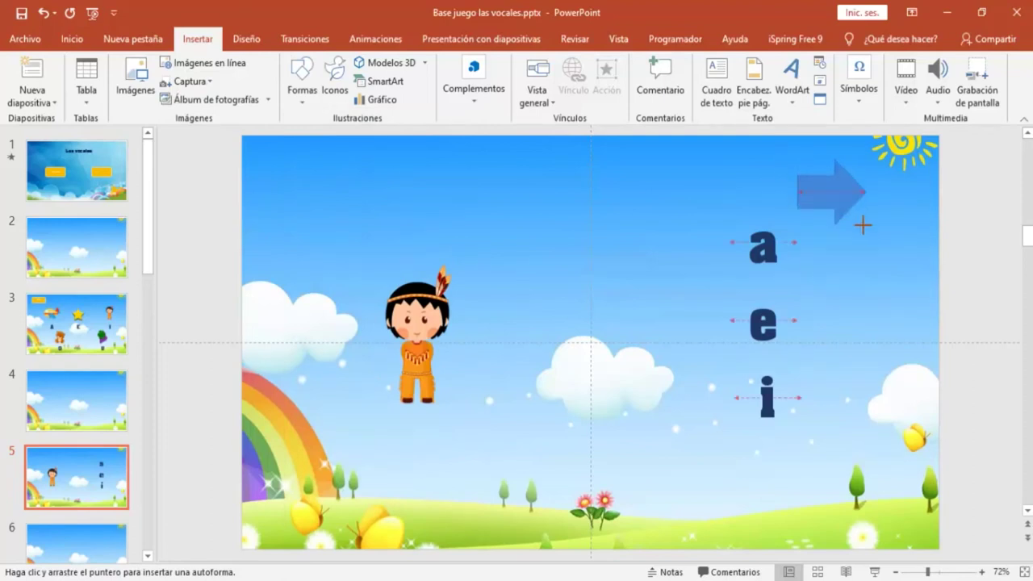
left_click_drag(850, 205, 867, 205)
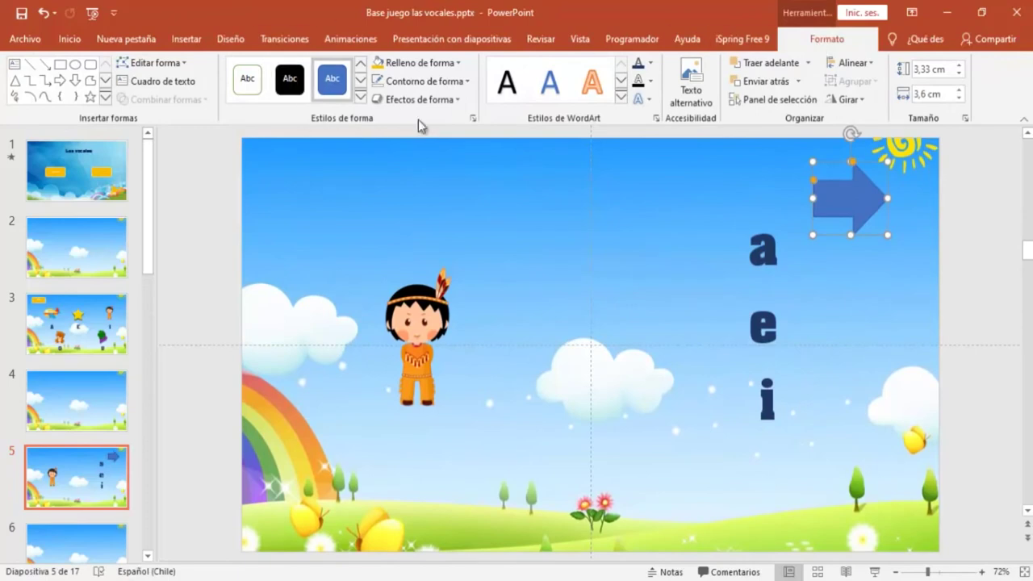
- Remove the arrow's outline, keep its blue fill and apply a preset shape effect
left_click(400, 84)
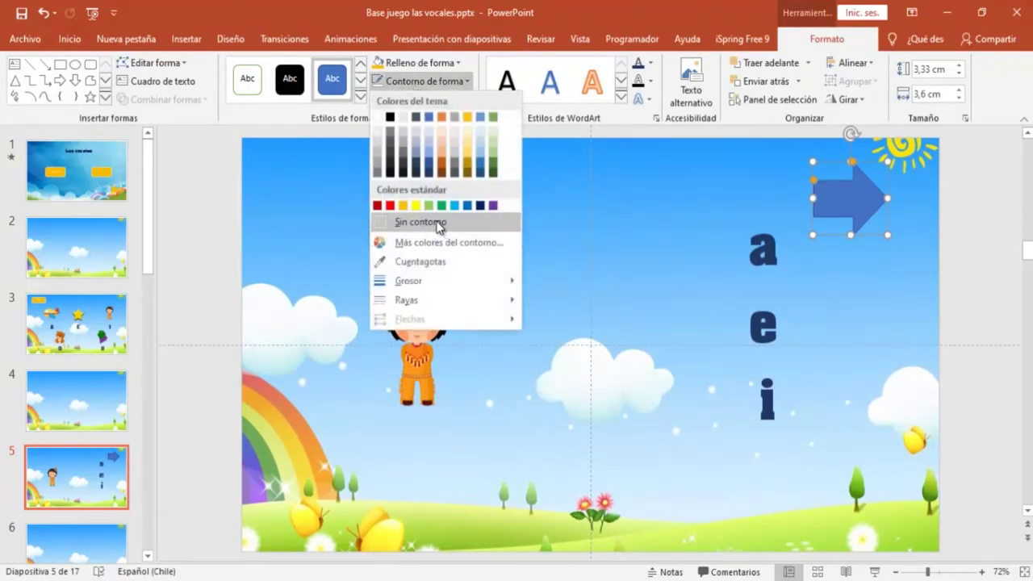
left_click(432, 223)
left_click(406, 71)
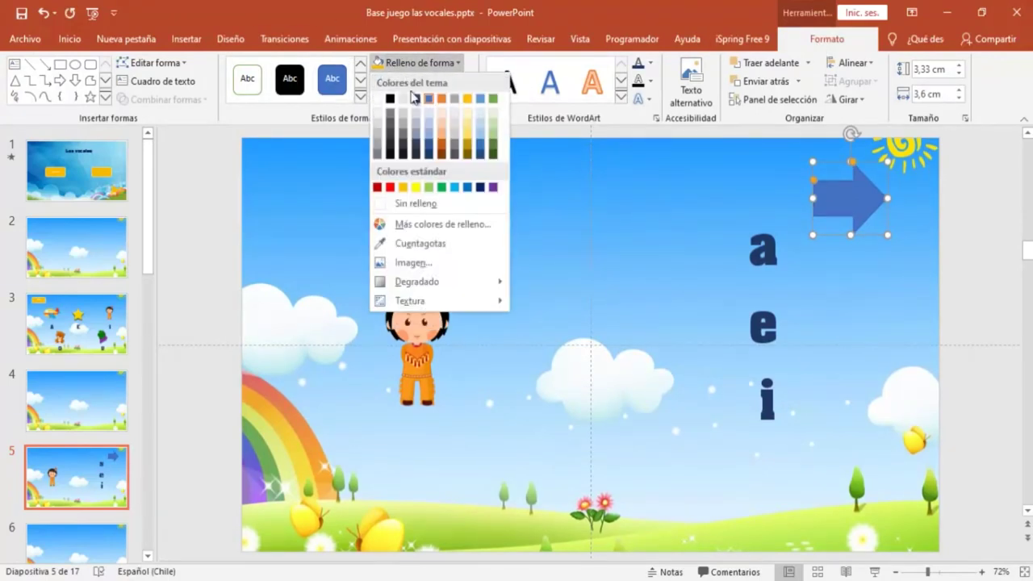
left_click(467, 188)
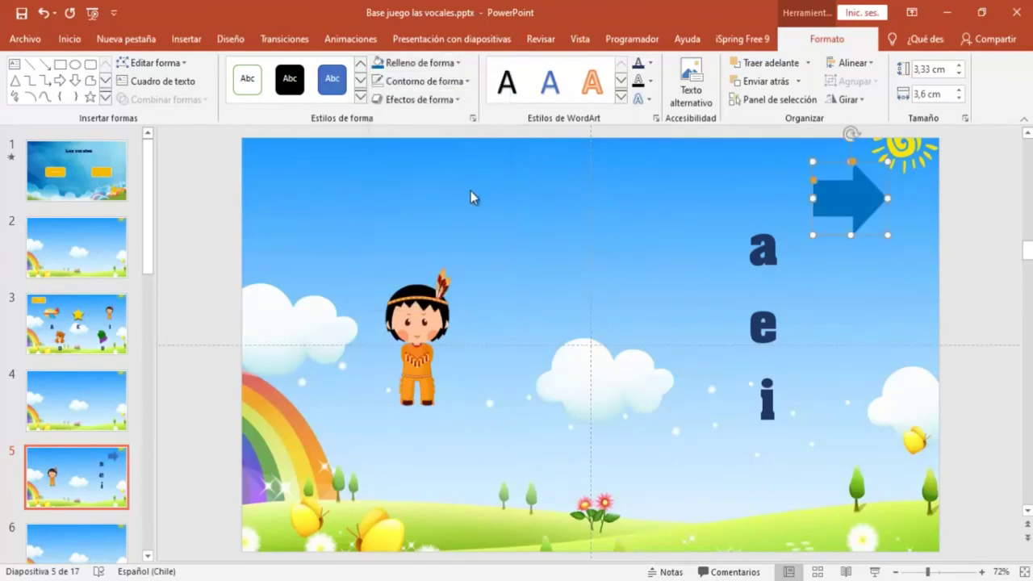
left_click(405, 103)
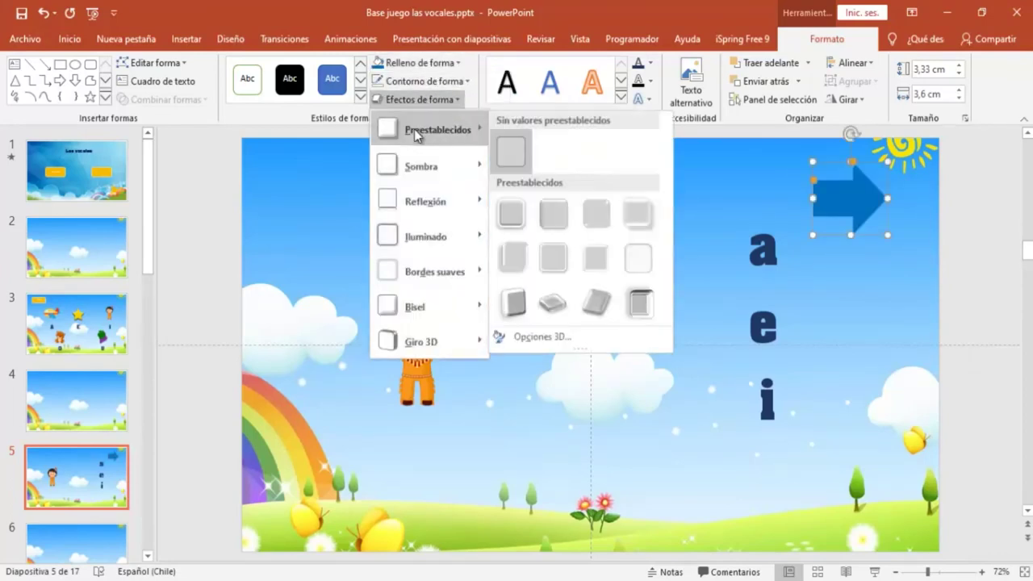
mouse_move(437, 129)
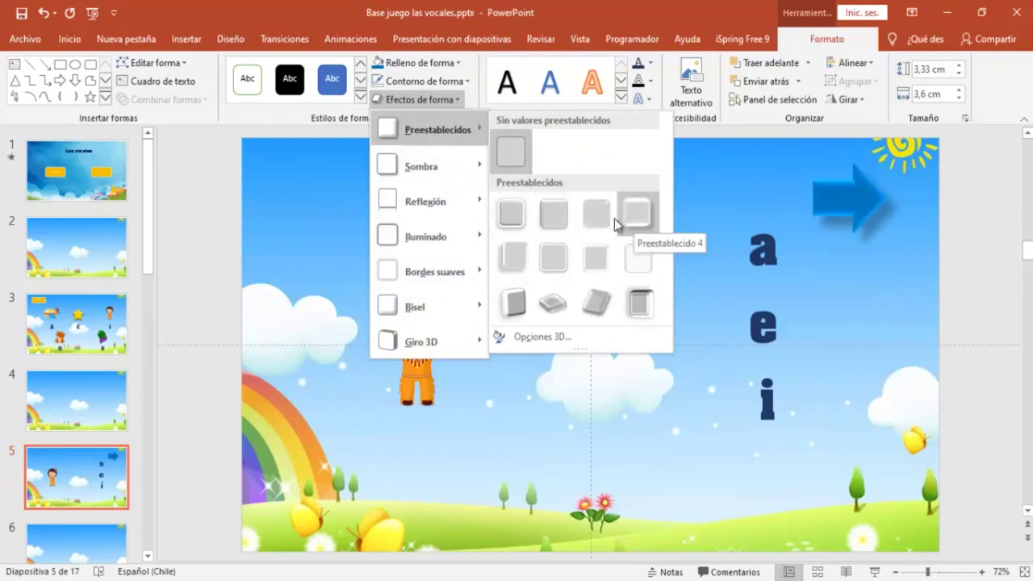
left_click(603, 219)
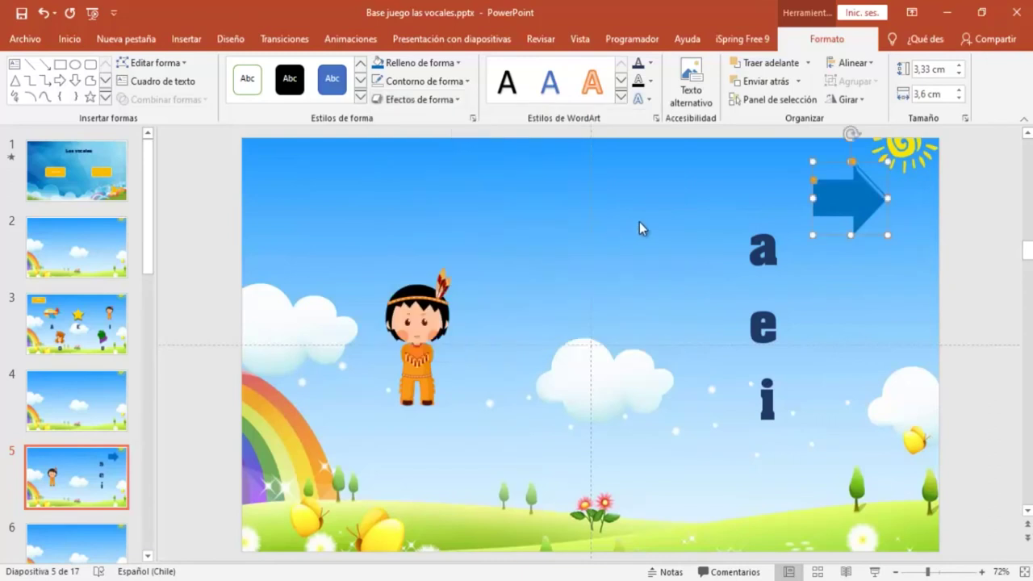
left_click(872, 300)
left_click(843, 205)
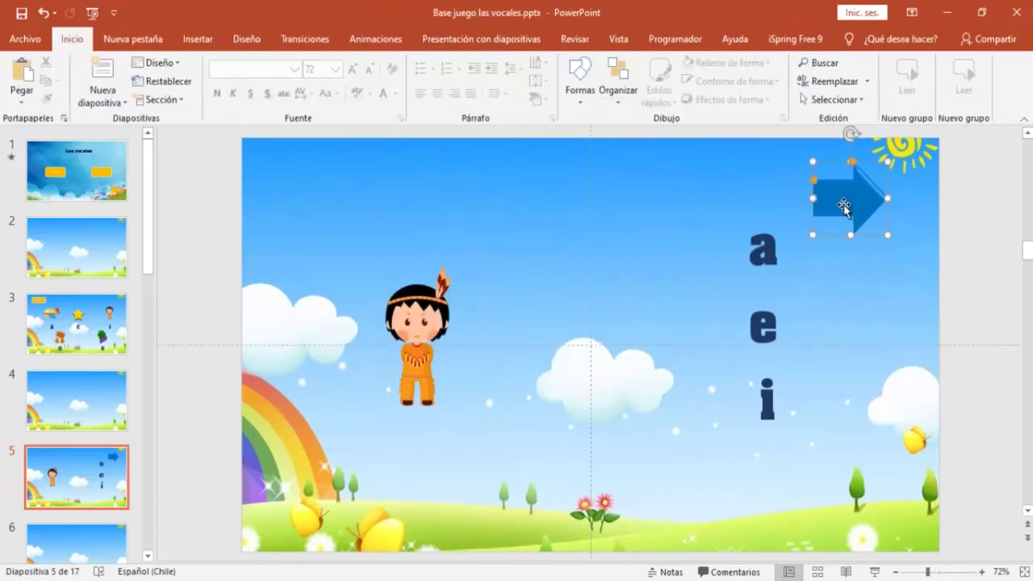
double_click(843, 206)
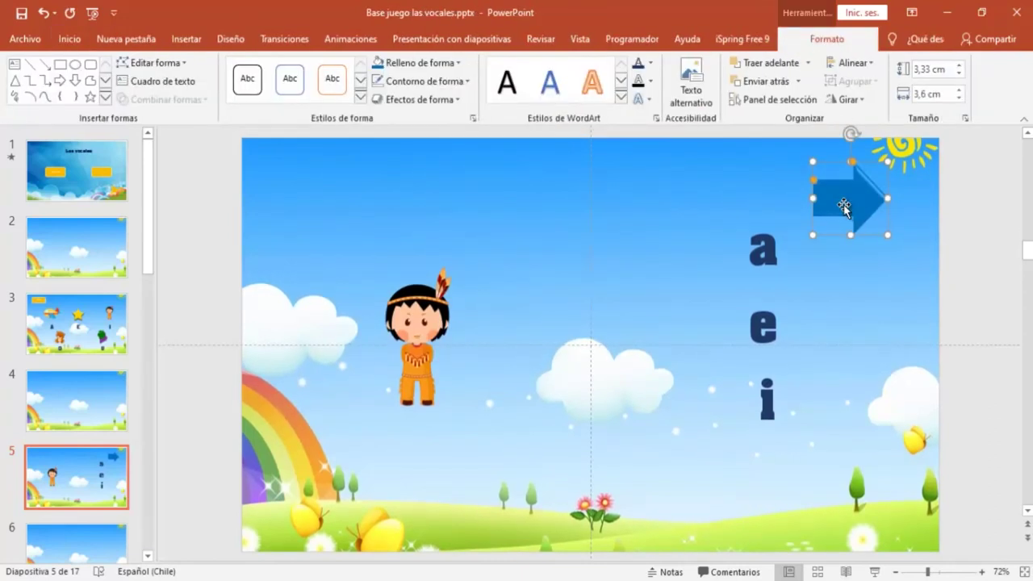
- Go back to slide 5 and select the blue arrow
left_click(93, 545)
scroll(95, 545, "down", 2)
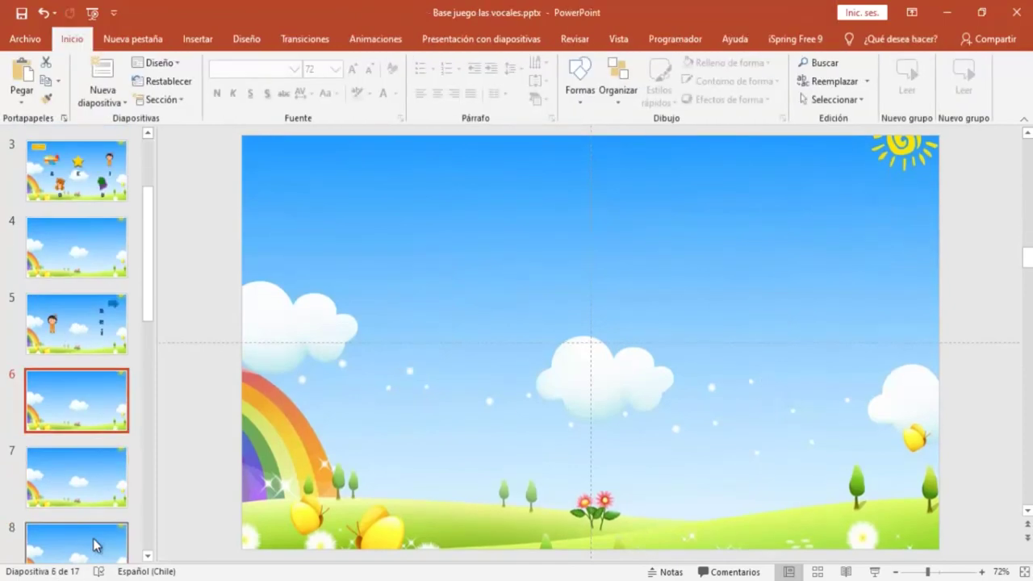
left_click(56, 323)
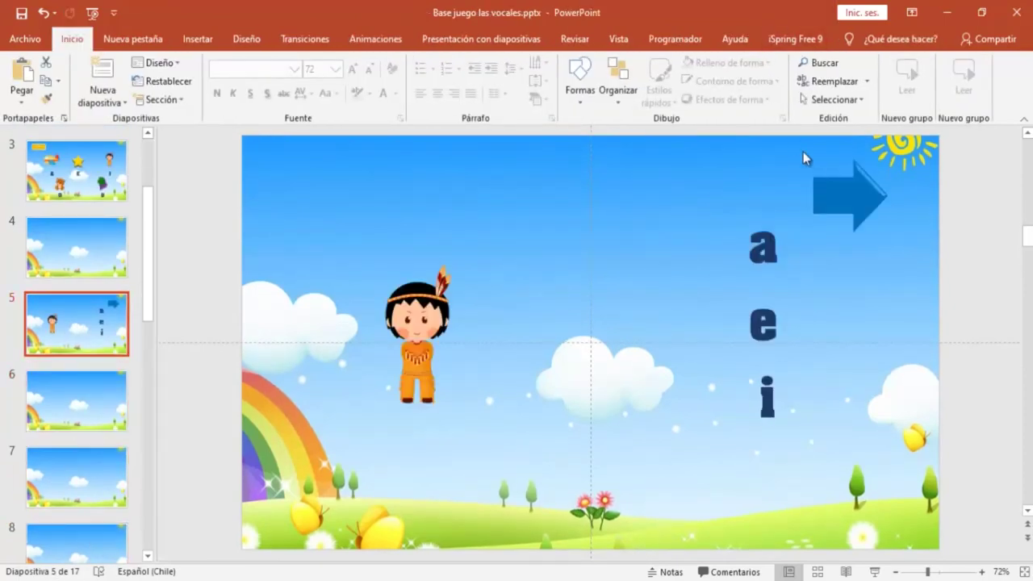
left_click(835, 194)
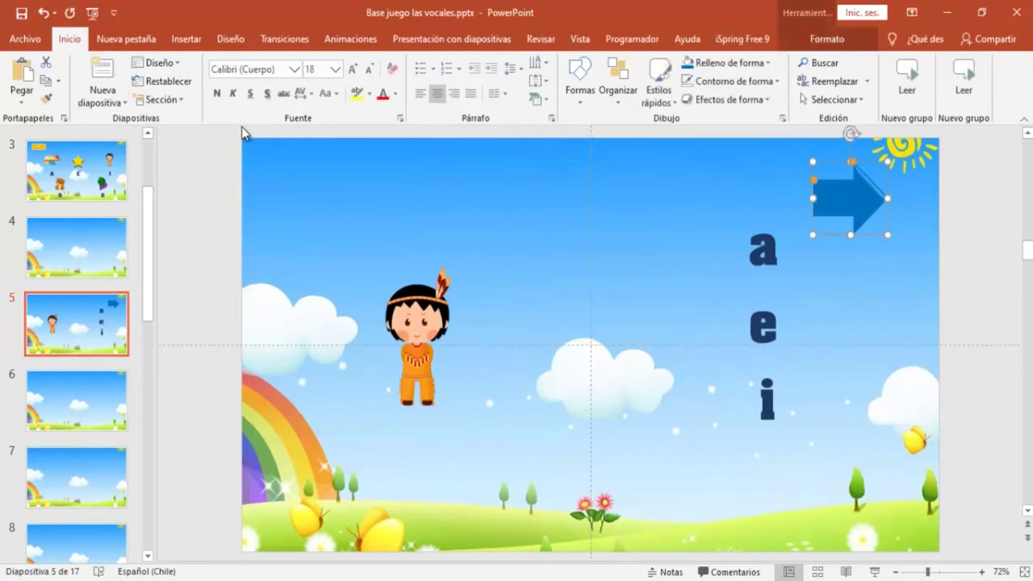
- Give the blue arrow a click action hyperlinking to '6. Diapositiva 6', then view slide 6
left_click(182, 40)
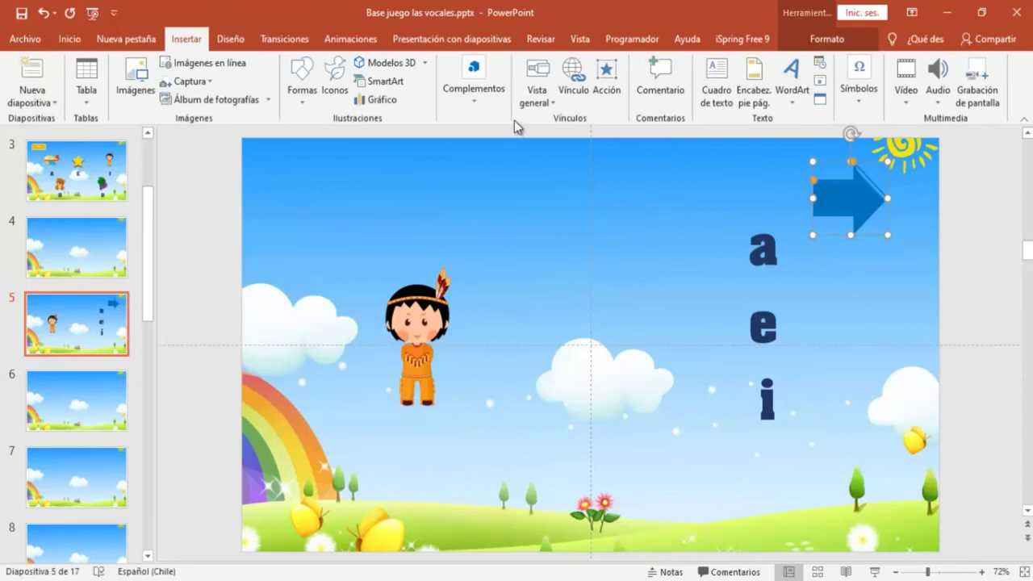
left_click(607, 74)
left_click(412, 231)
left_click(618, 247)
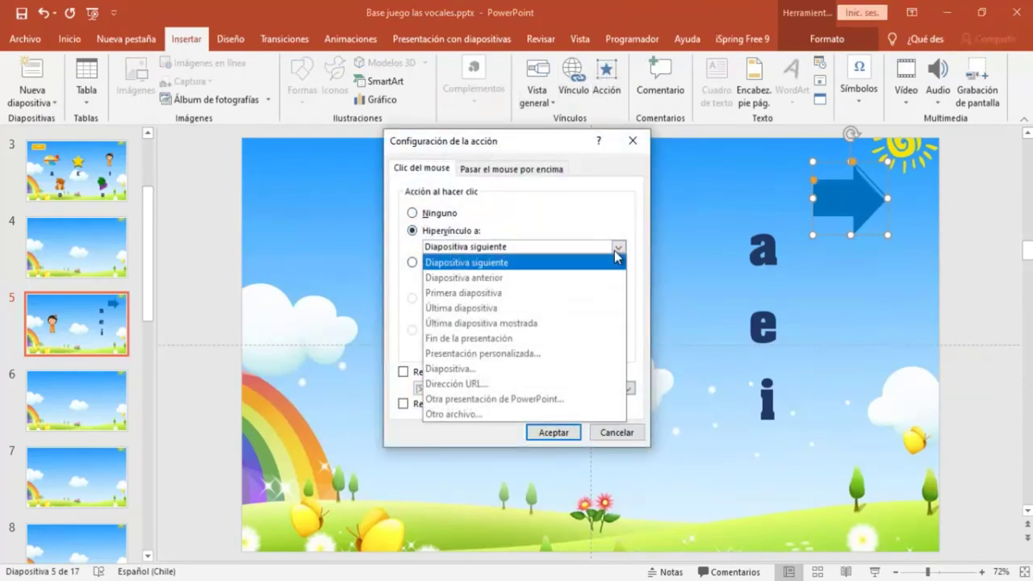
left_click(429, 372)
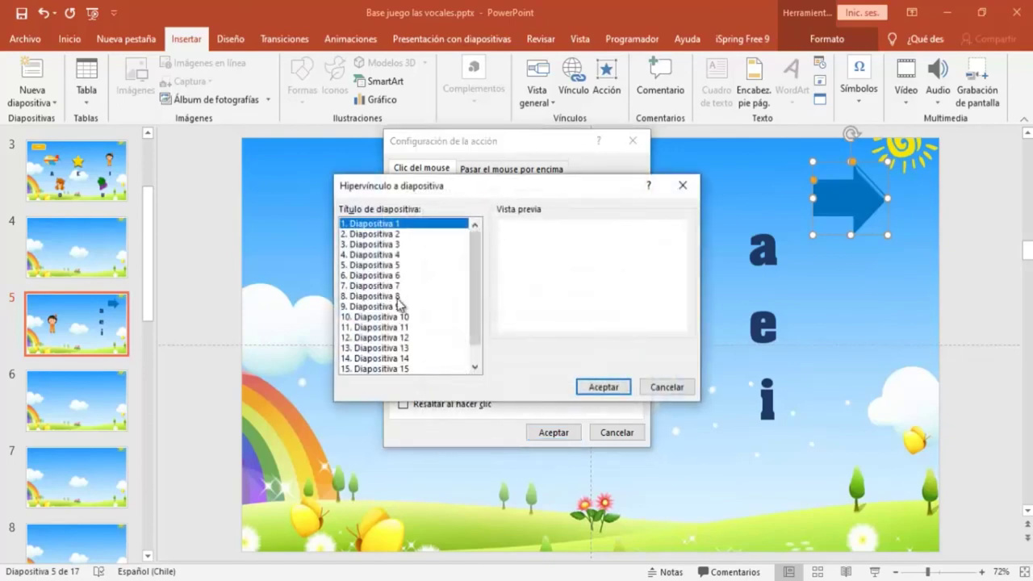
left_click(391, 277)
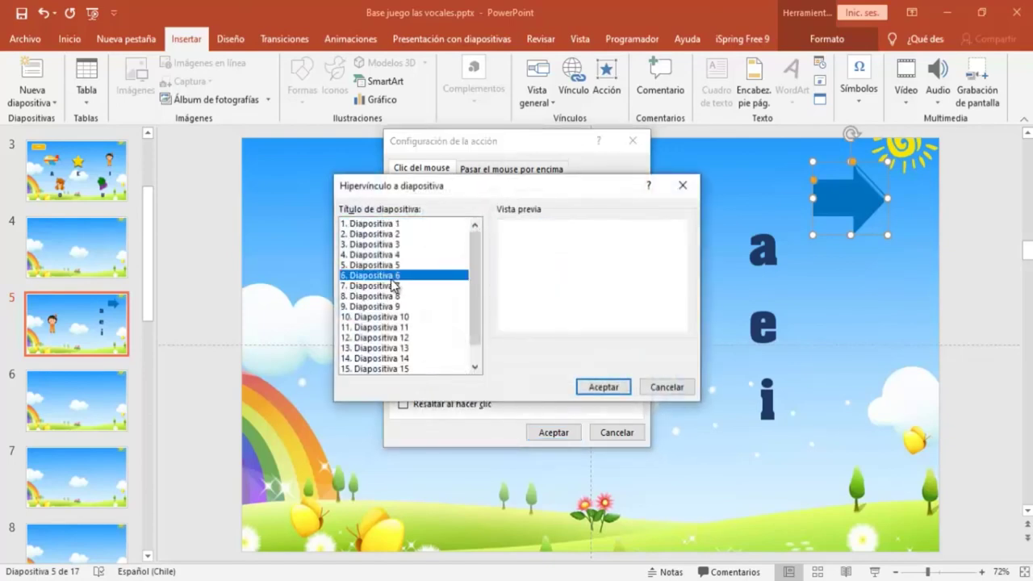
left_click(591, 389)
left_click(558, 436)
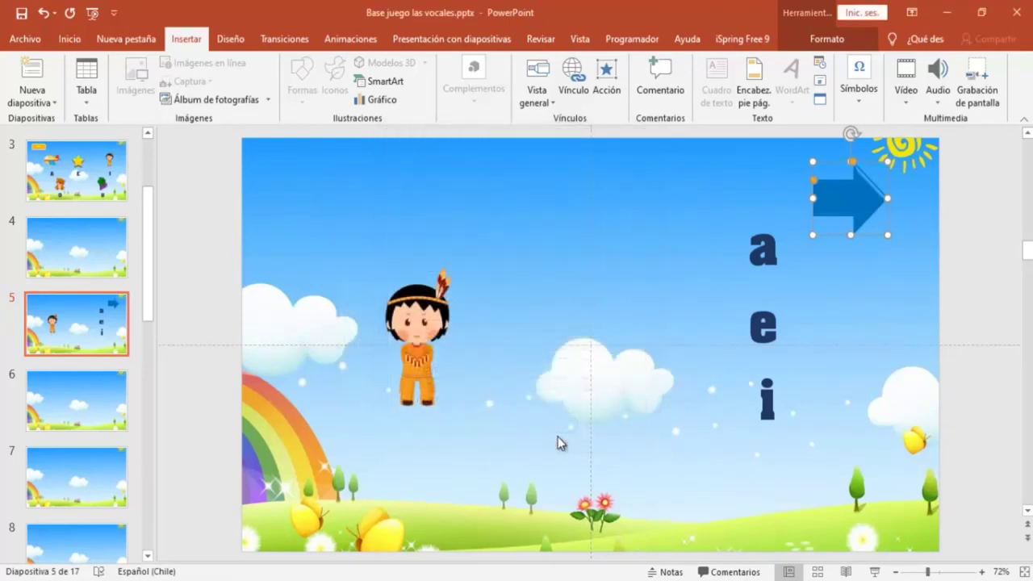
left_click(88, 401)
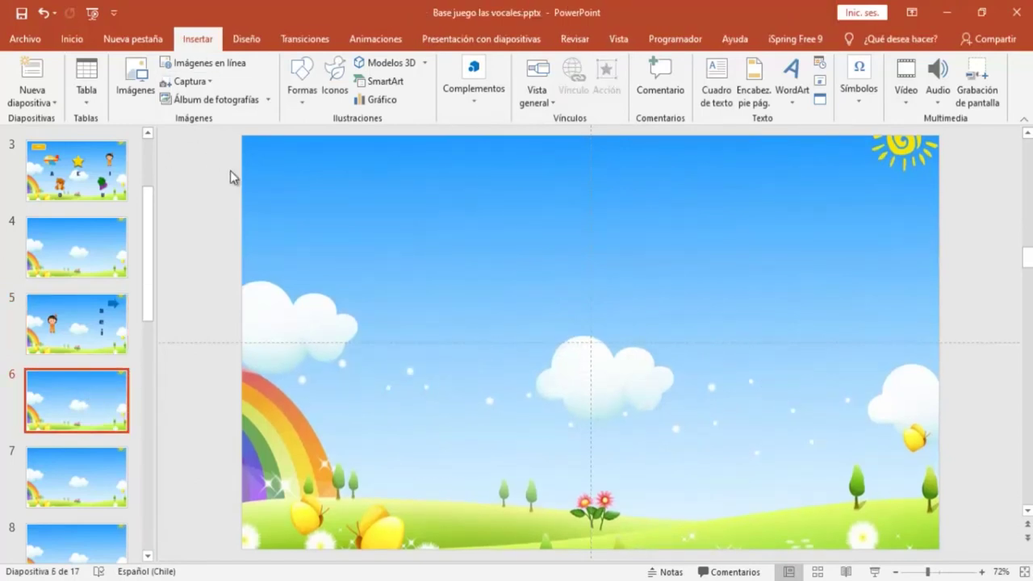
- Make slide 6 advance automatically after 00:00,00 instead of on mouse click
left_click(306, 39)
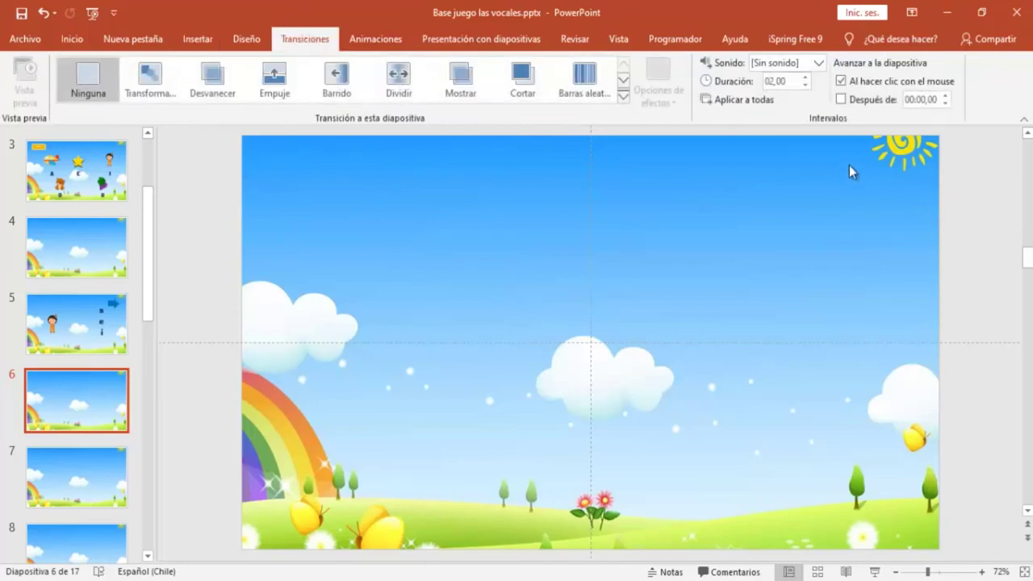
left_click(842, 82)
left_click(842, 99)
- Review the advance settings of slides 5, 6, 7 and 4, ending on slide 5
left_click(53, 335)
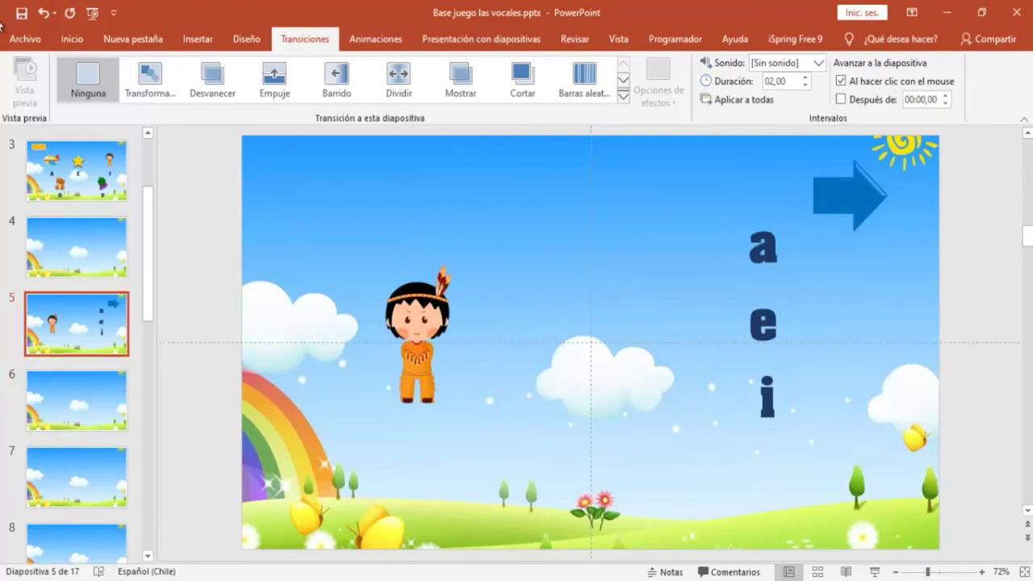
left_click(59, 417)
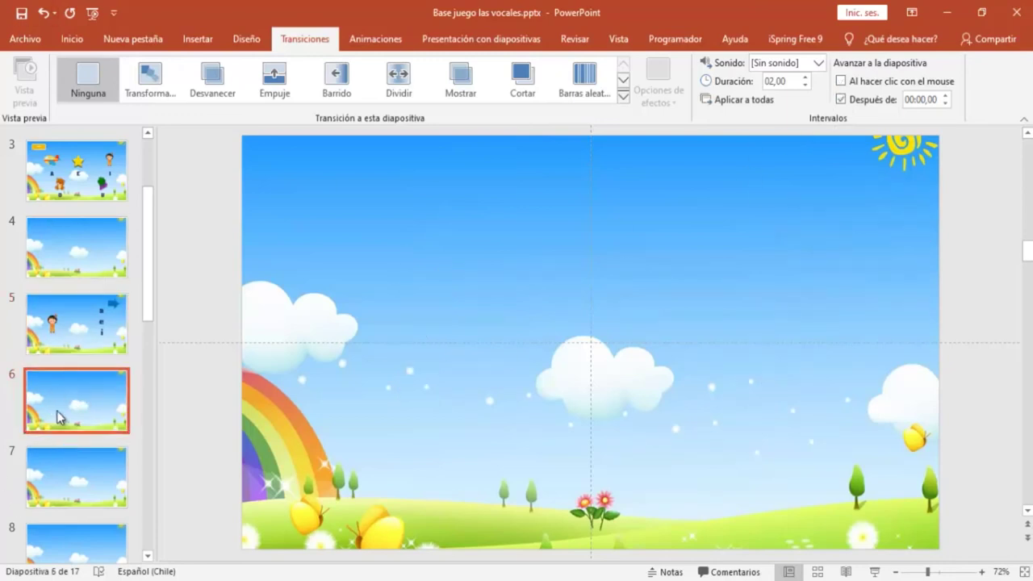
left_click(44, 476)
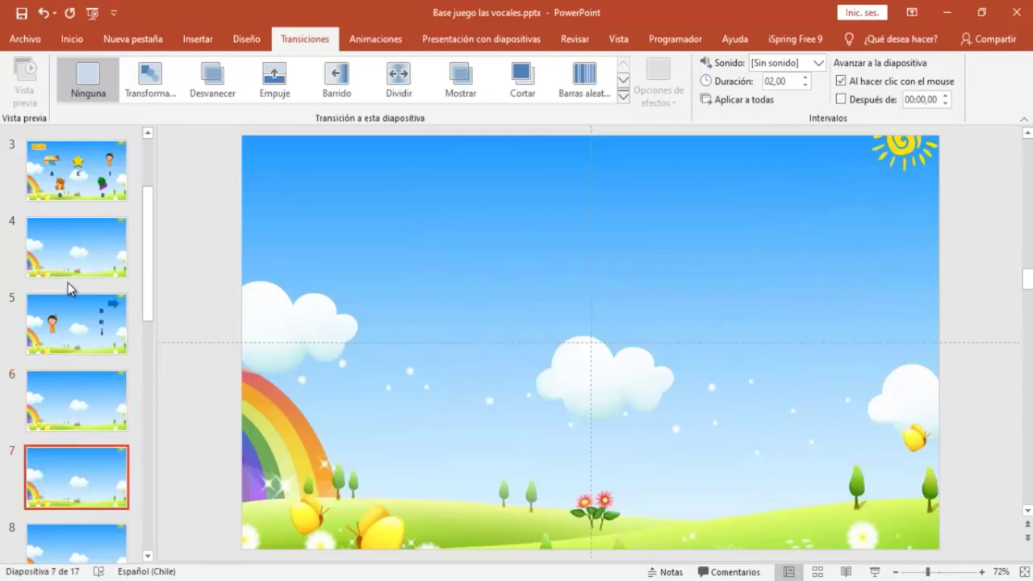
scroll(67, 284, "up", 1)
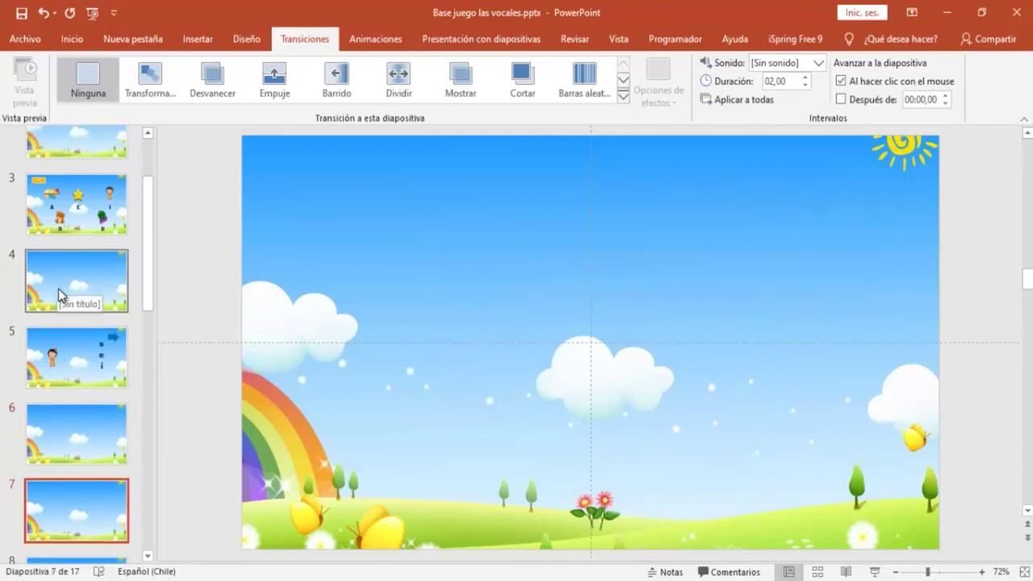
left_click(58, 288)
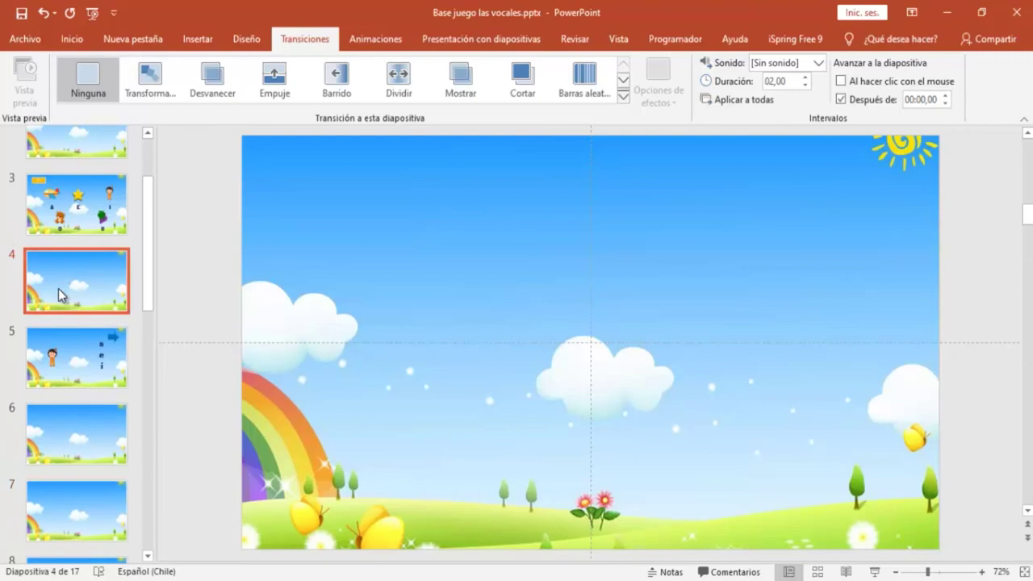
left_click(63, 365)
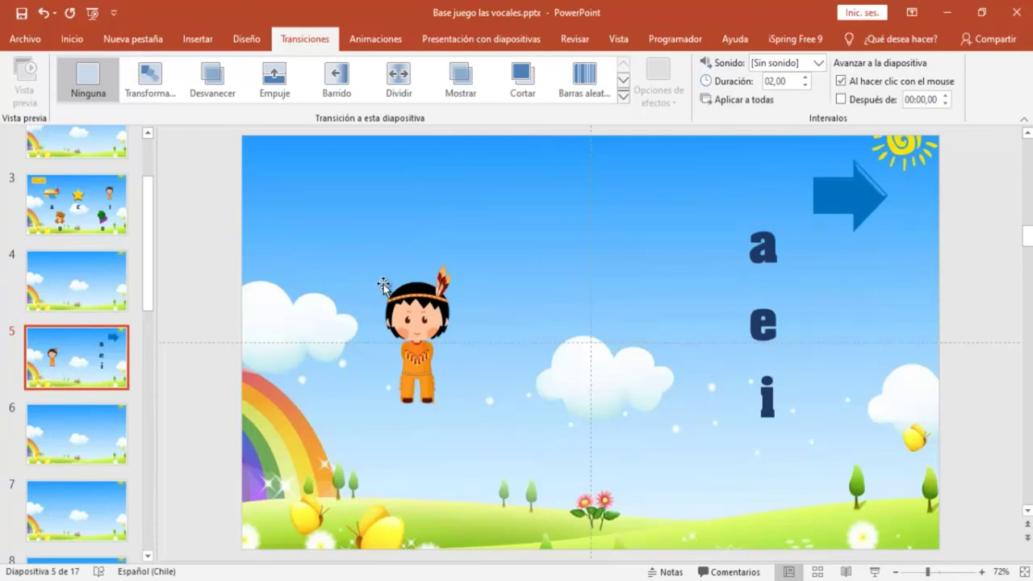
scroll(232, 327, "up", 1)
scroll(163, 263, "up", 1)
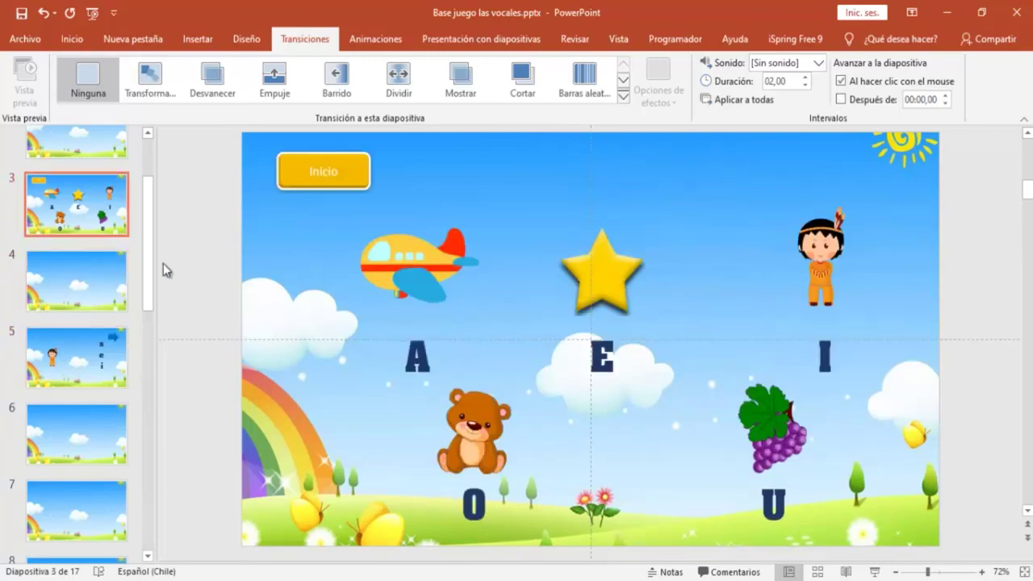
- Type 'Juego' into the empty right-hand yellow button on slide 1 and reselect it
scroll(163, 263, "up", 2)
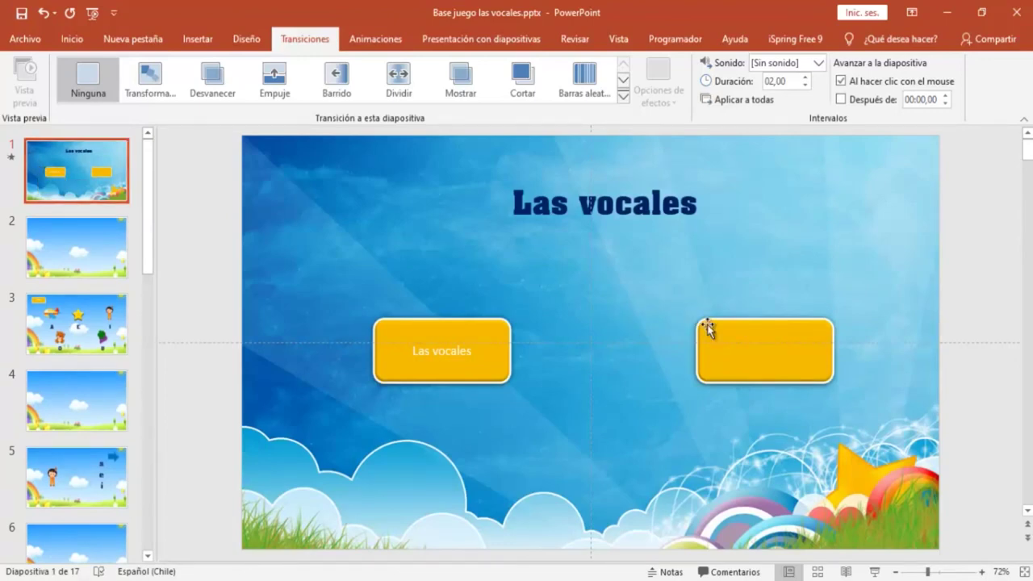
left_click(724, 348)
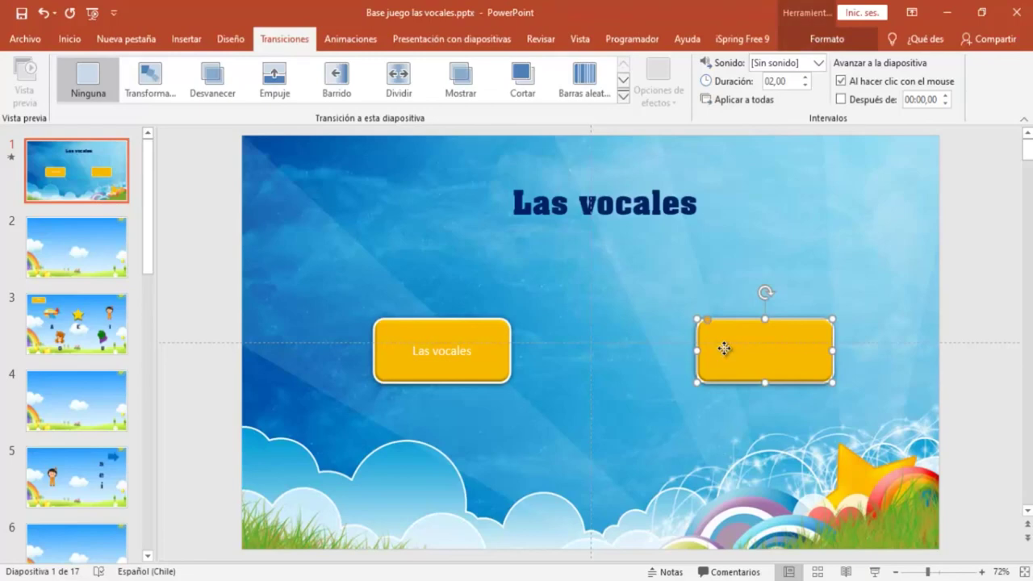
right_click(724, 349)
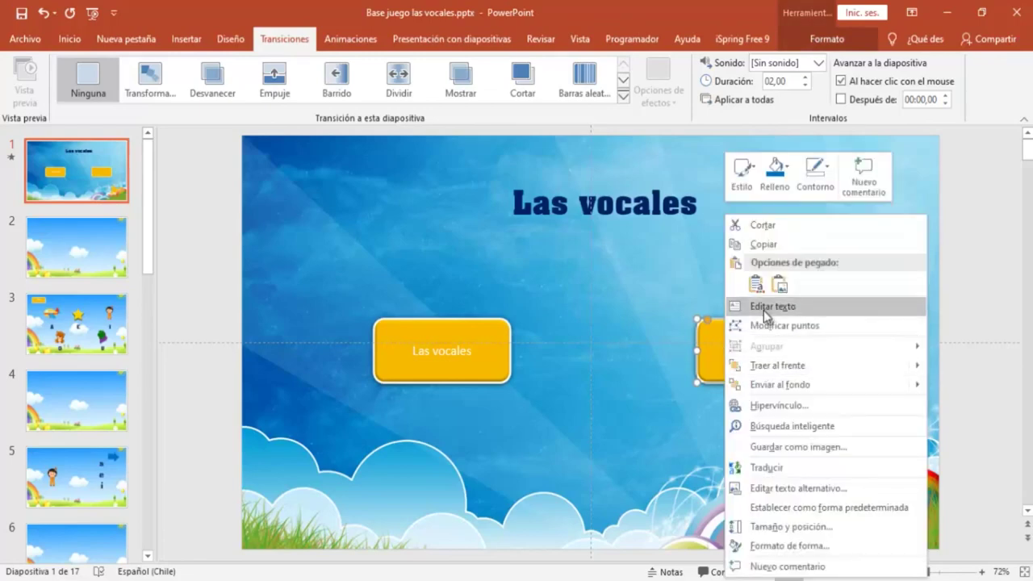
left_click(765, 307)
type("Juego")
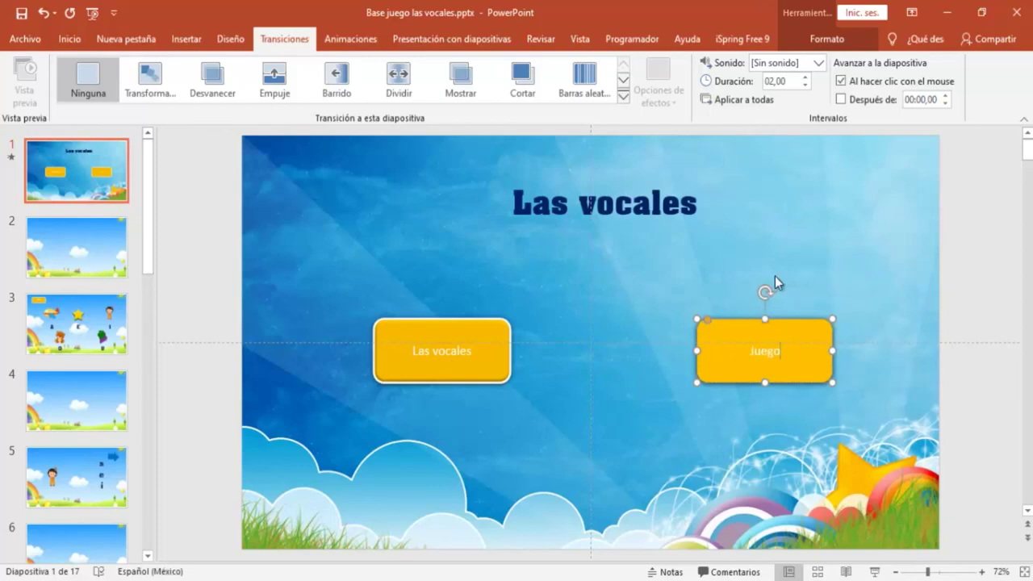
left_click(774, 279)
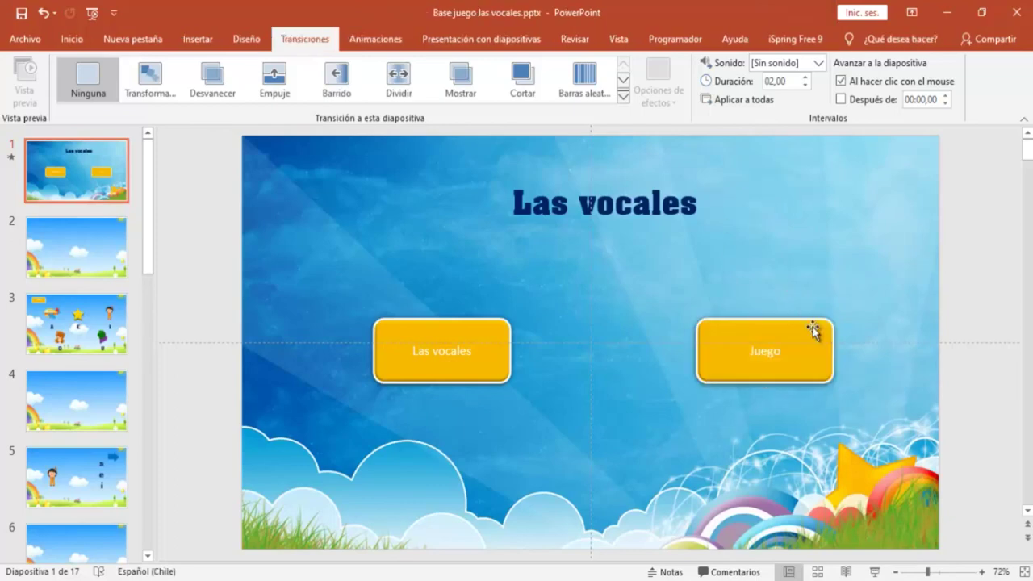
left_click(810, 331)
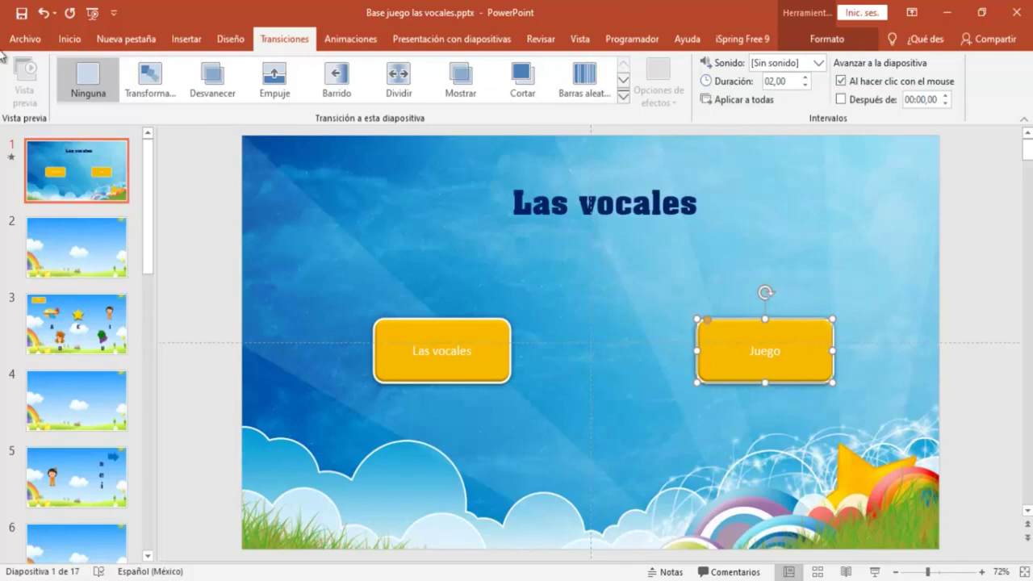
left_click(186, 39)
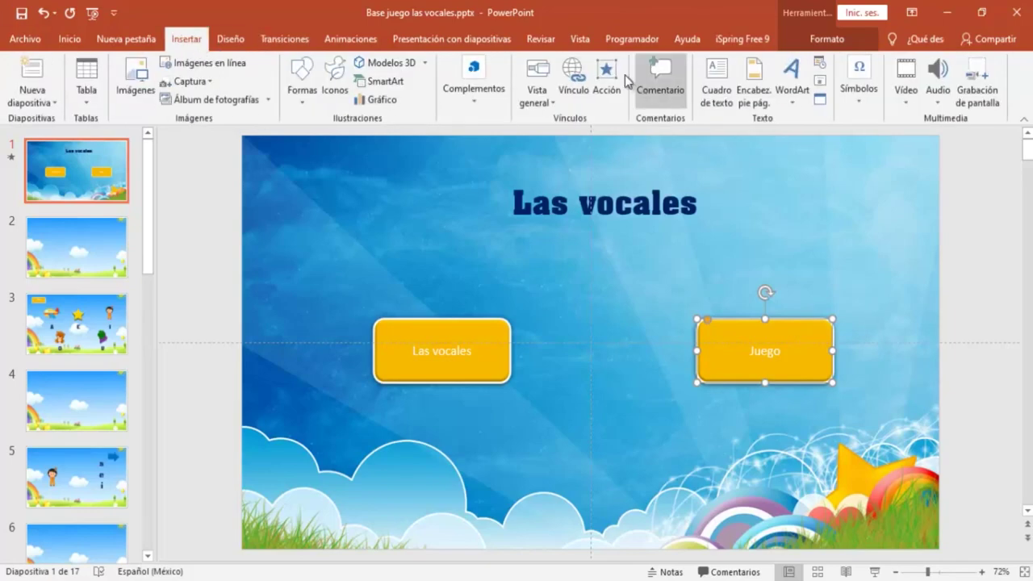
- Hyperlink the Juego button's click action to Diapositiva 4, then start the slide show
left_click(607, 74)
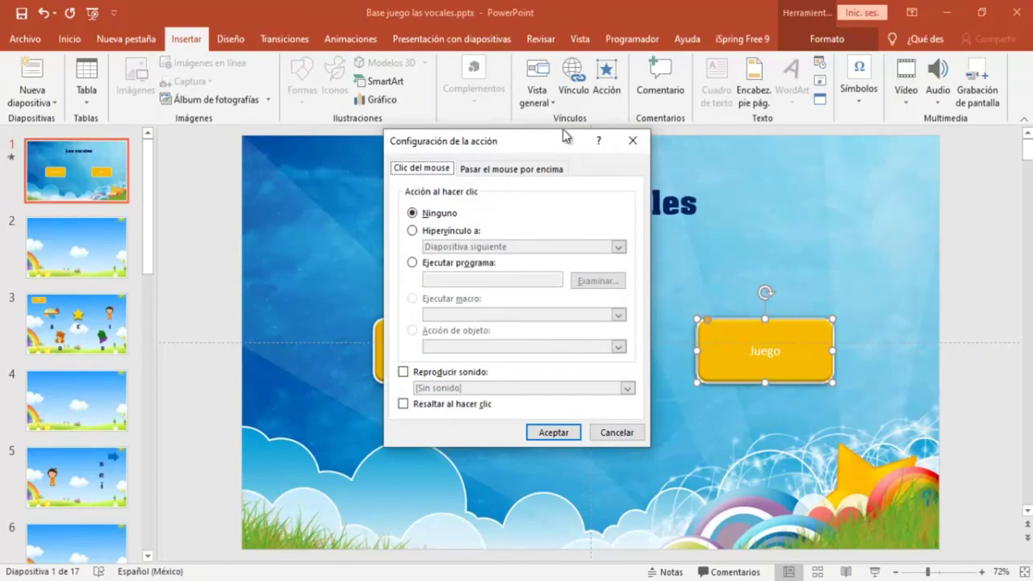
left_click(412, 231)
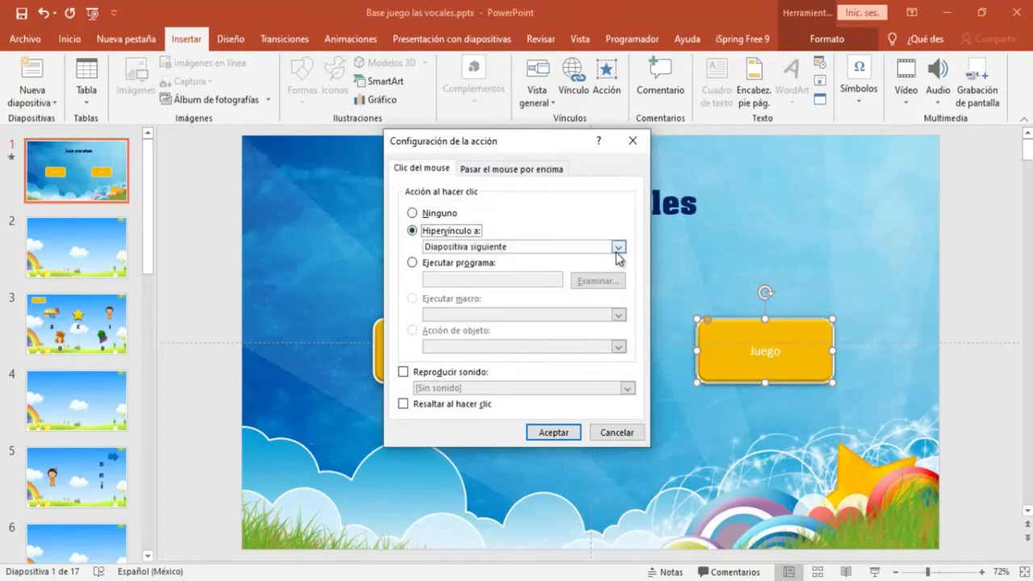
left_click(618, 247)
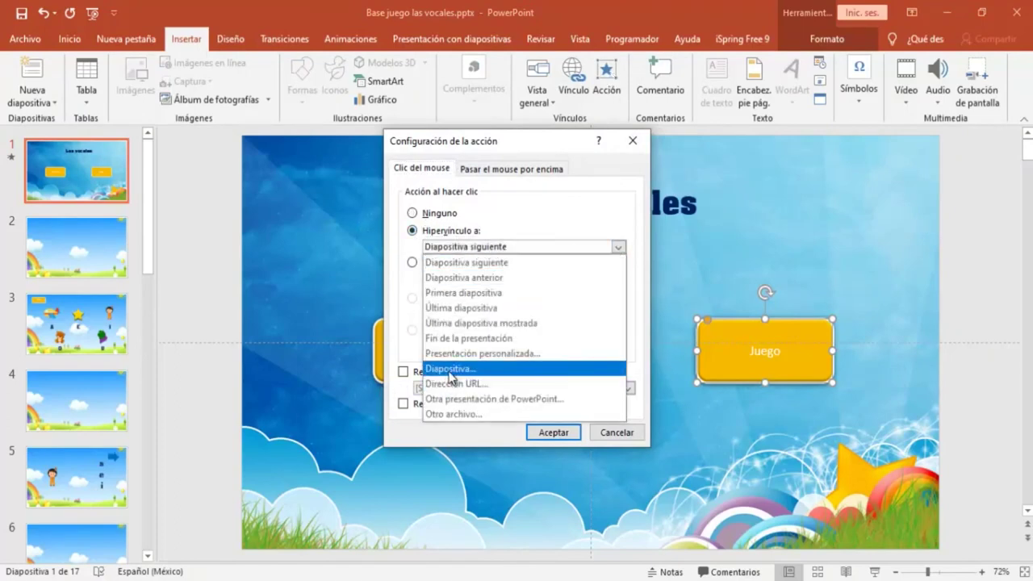
left_click(449, 370)
left_click(385, 265)
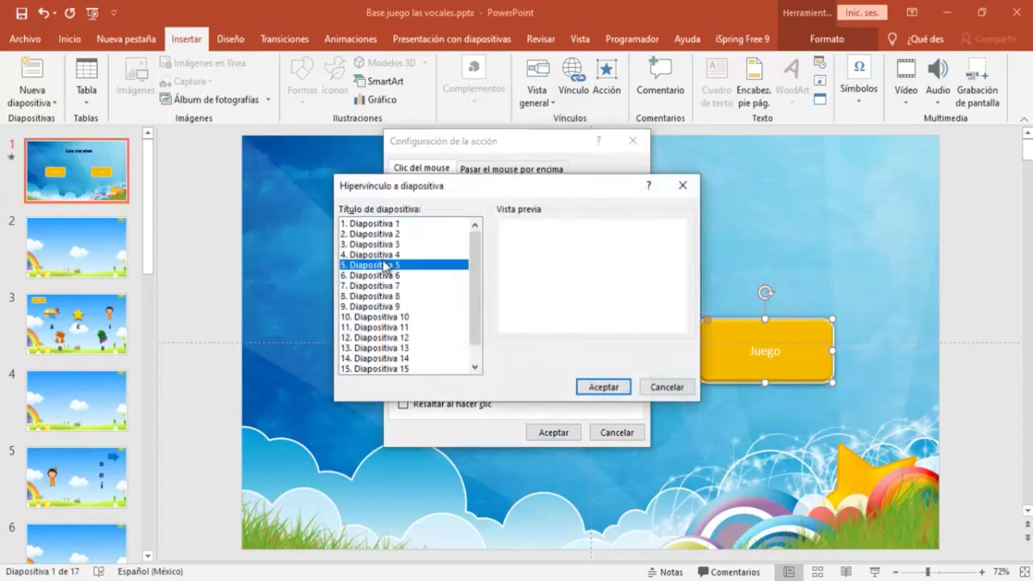
left_click(387, 254)
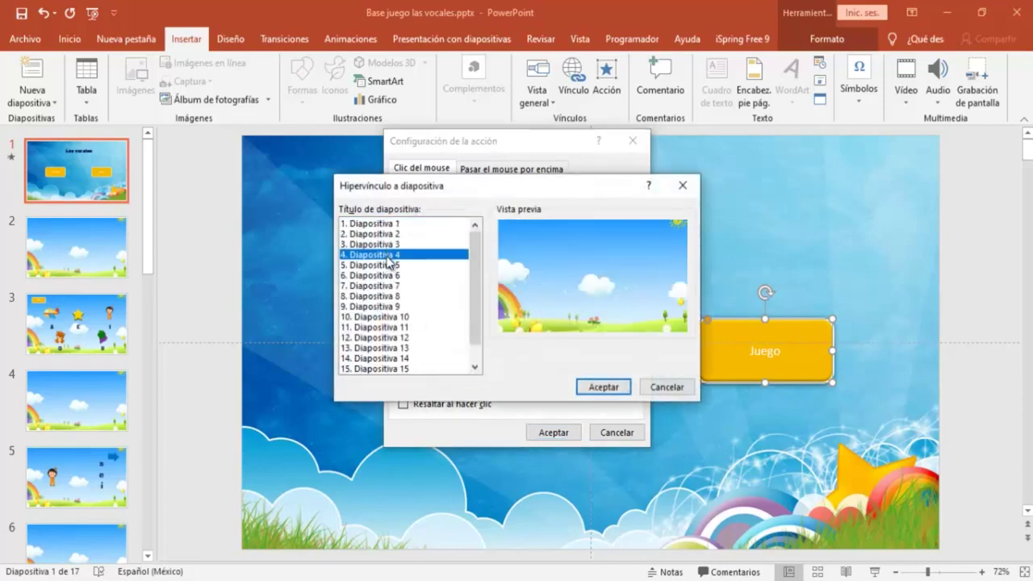
left_click(589, 386)
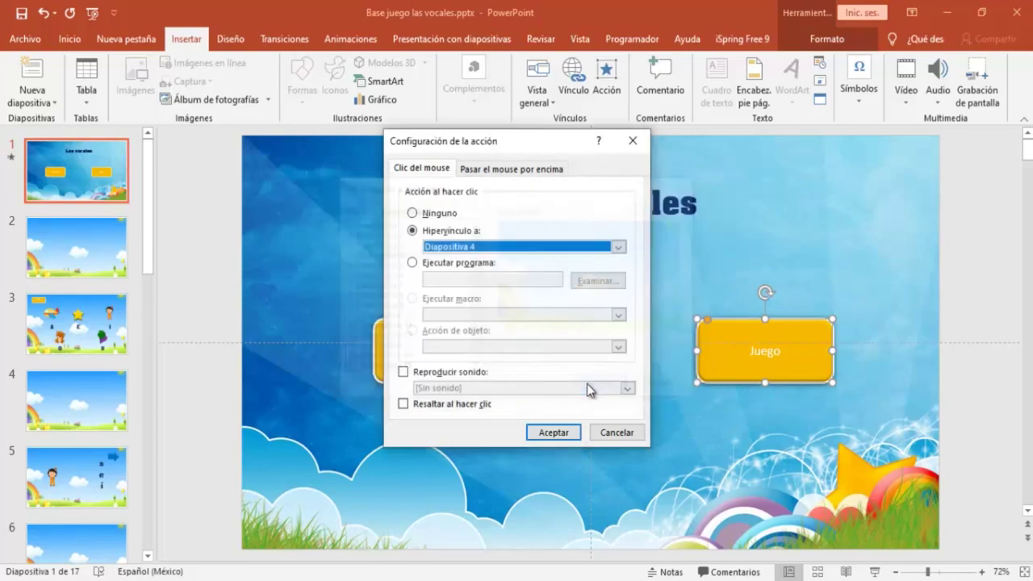
left_click(565, 434)
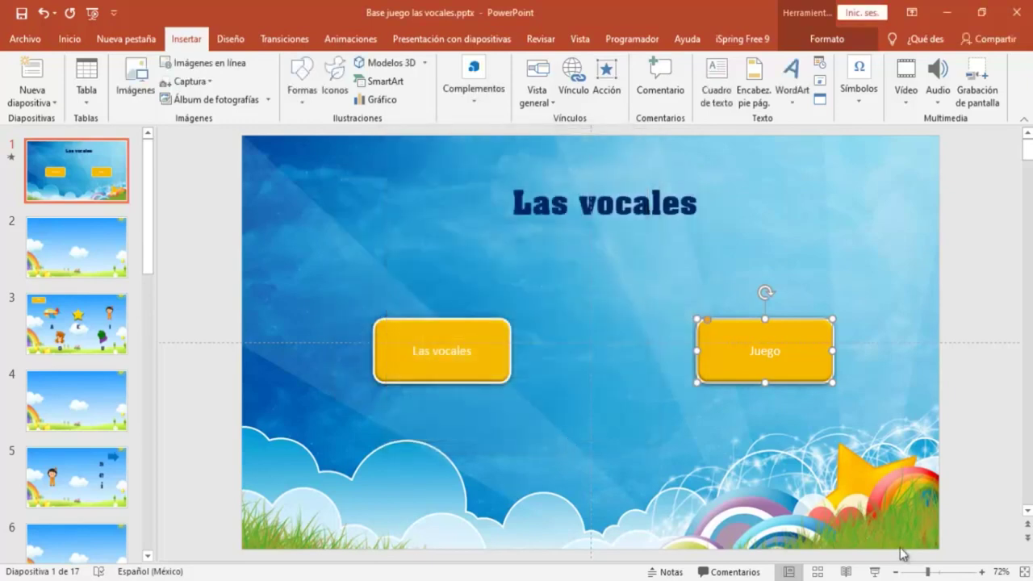
left_click(879, 571)
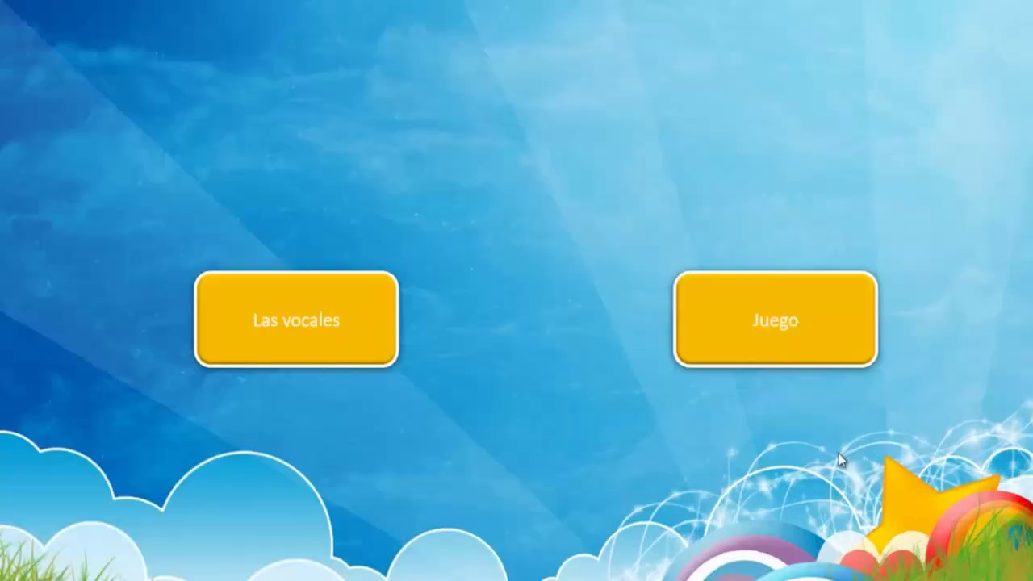
- In the slide show, follow Juego into the game, advance once, then end the show
left_click(773, 330)
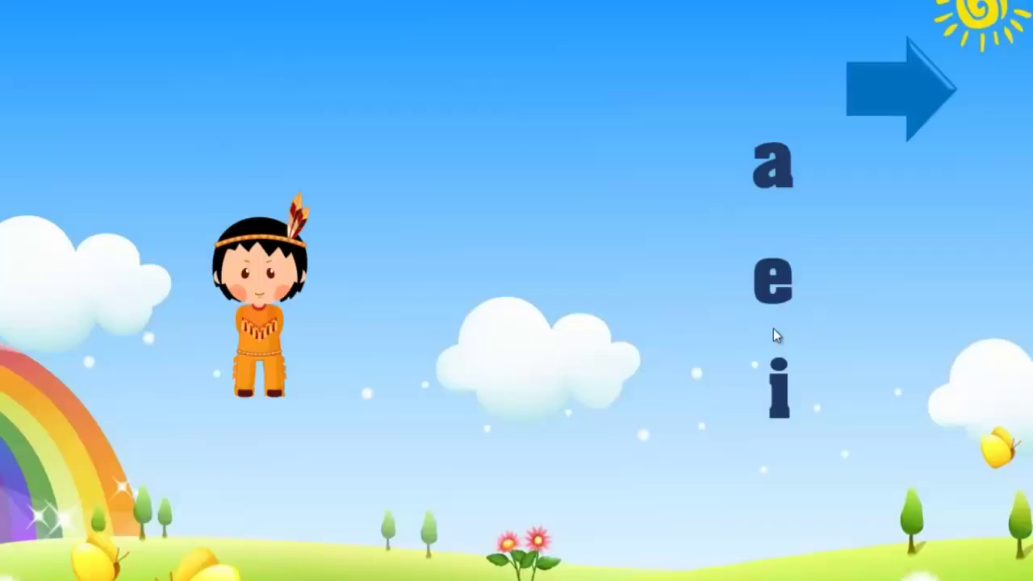
left_click(898, 88)
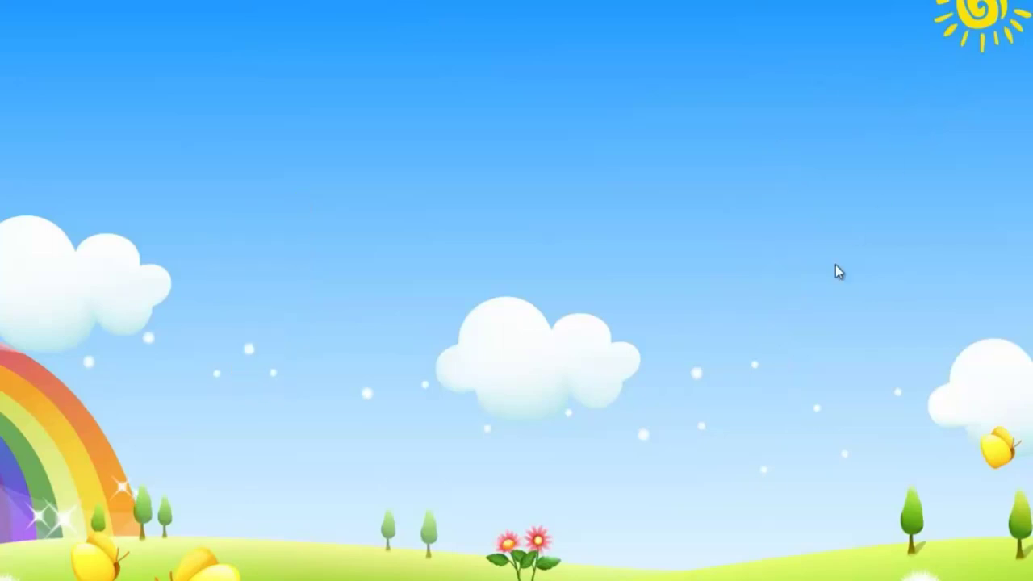
key("Escape")
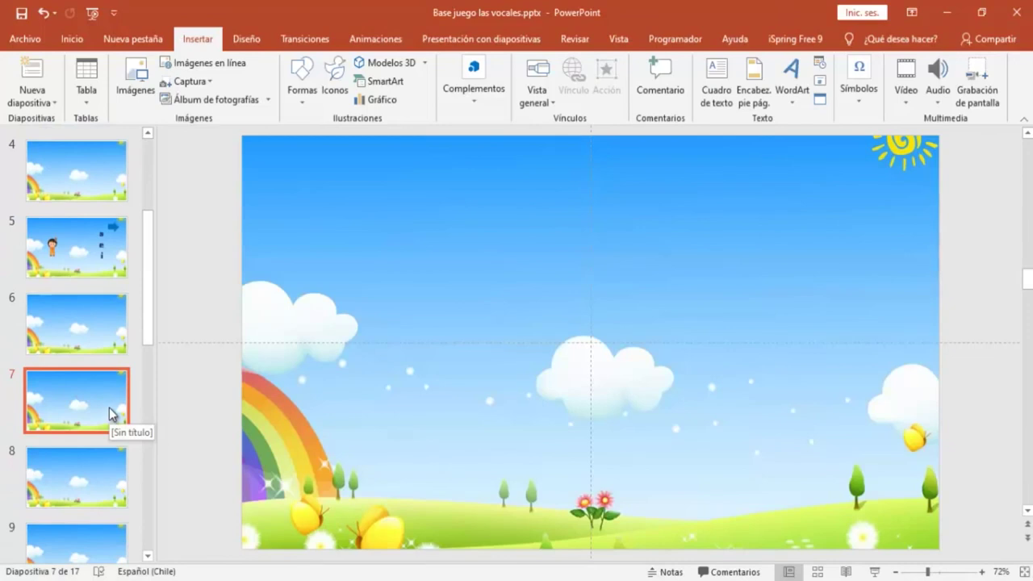
- Select slide 5, with the boy, blue arrow and vowels, from the thumbnail pane
scroll(95, 337, "up", 2)
scroll(96, 337, "up", 1)
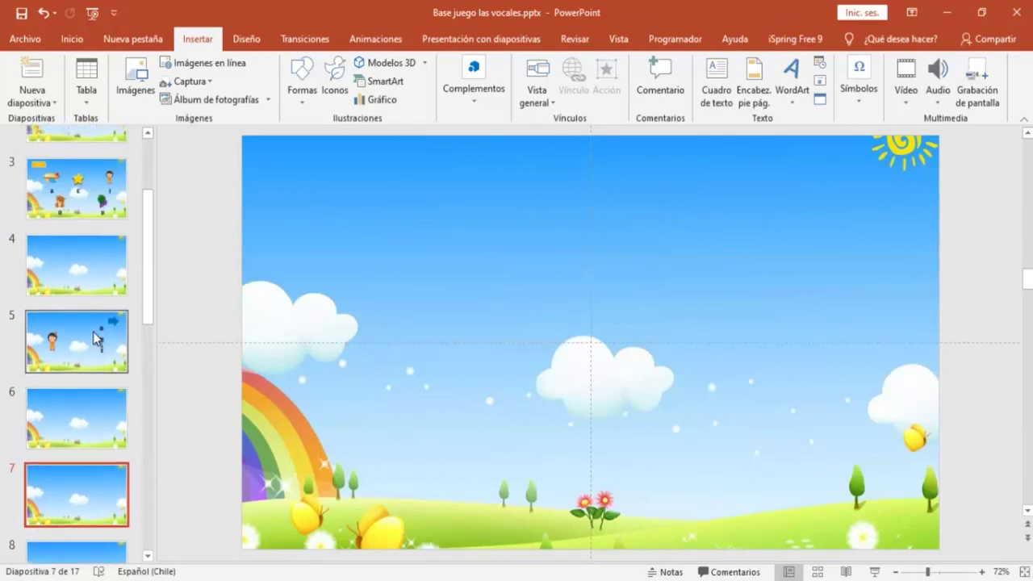
scroll(95, 338, "up", 1)
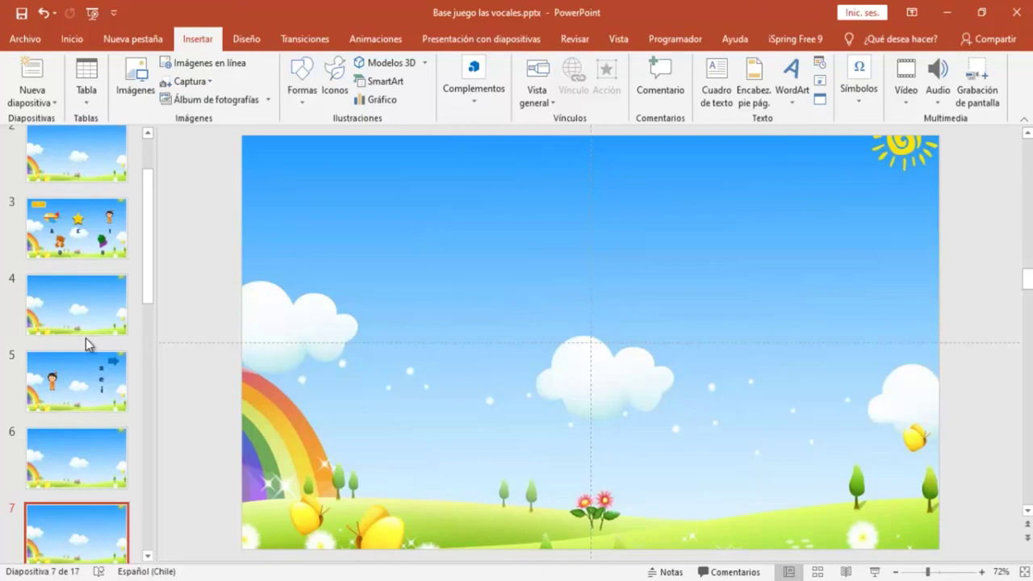
left_click(58, 372)
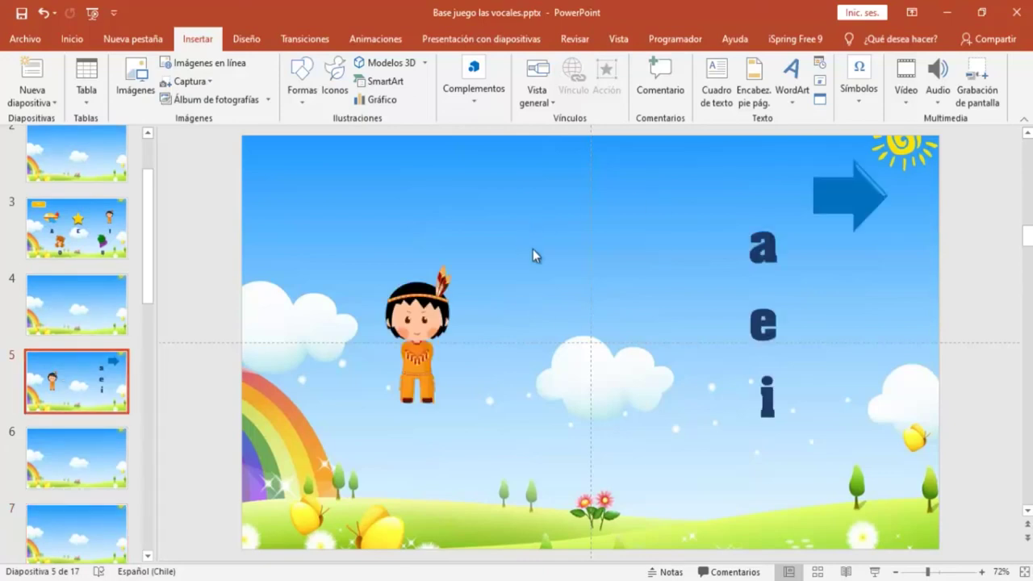